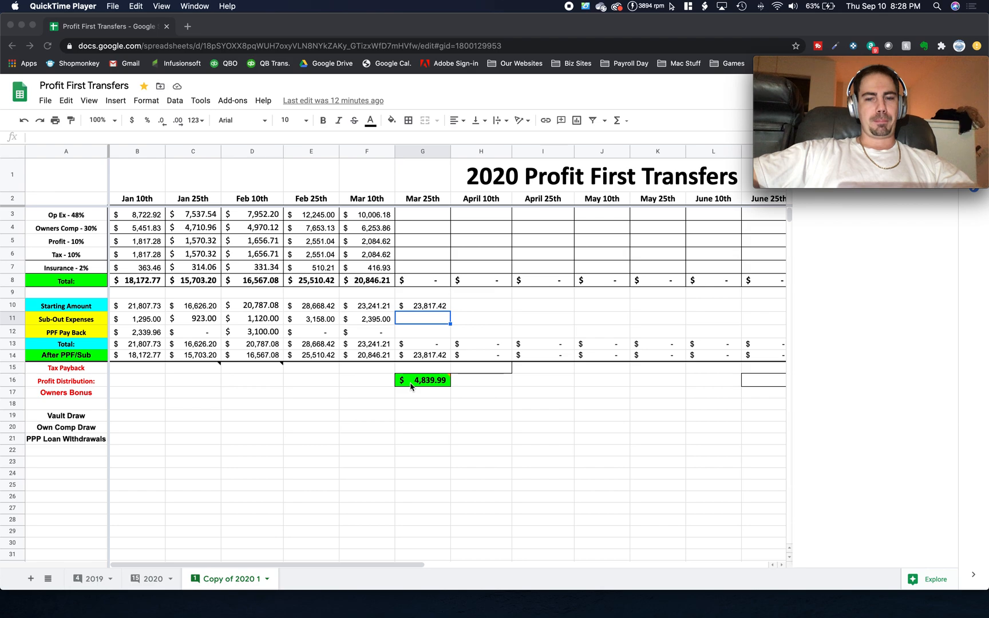
# - Review the sheet's date columns through the year-end totals and the allocation labels from Op Ex to Insurance
pyautogui.hscroll(10, 606, 325)
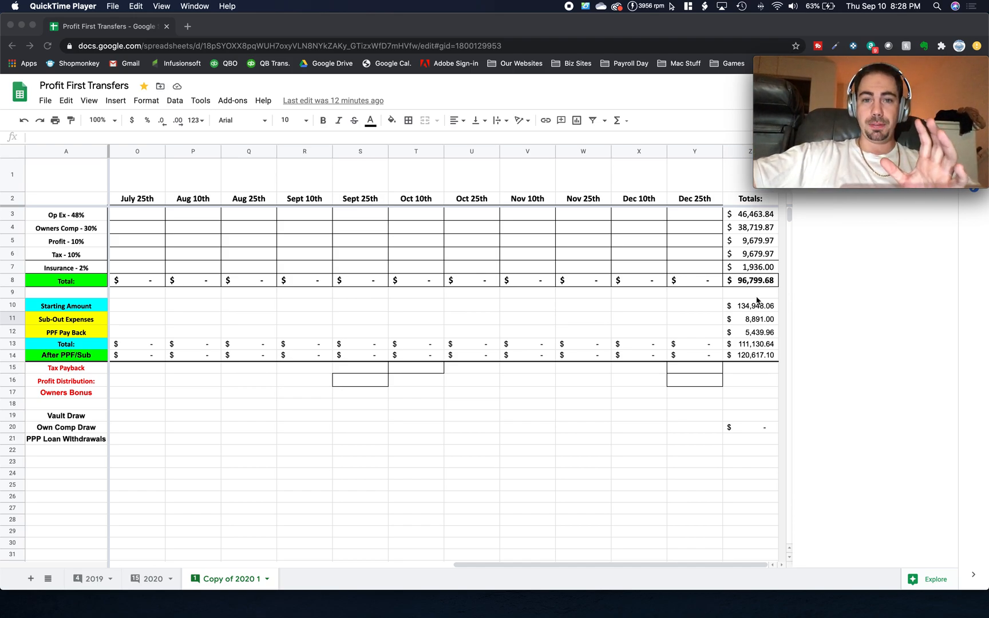
pyautogui.hscroll(-10, 757, 300)
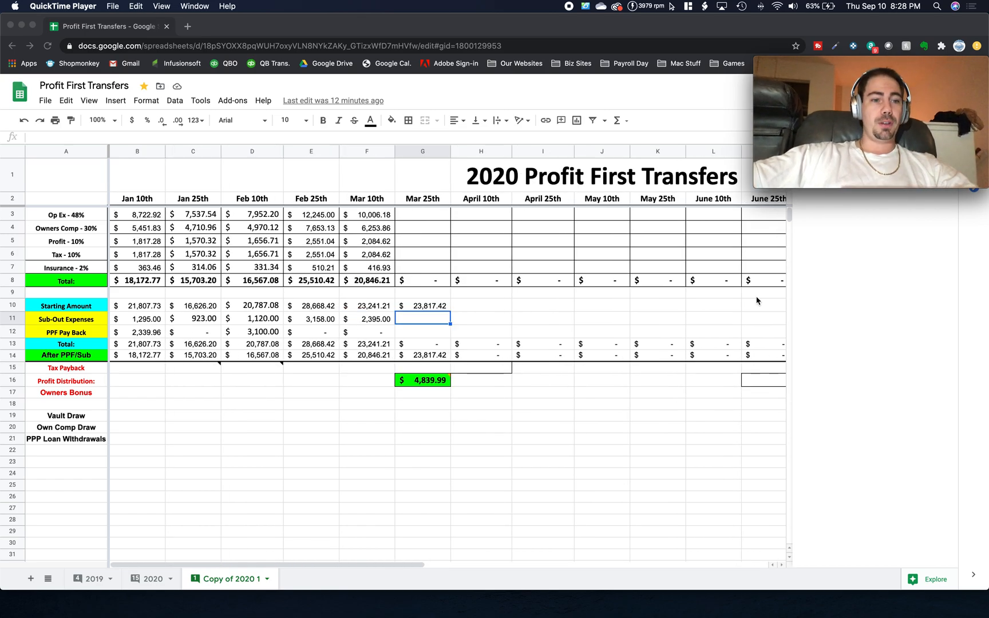
pyautogui.click(63, 216)
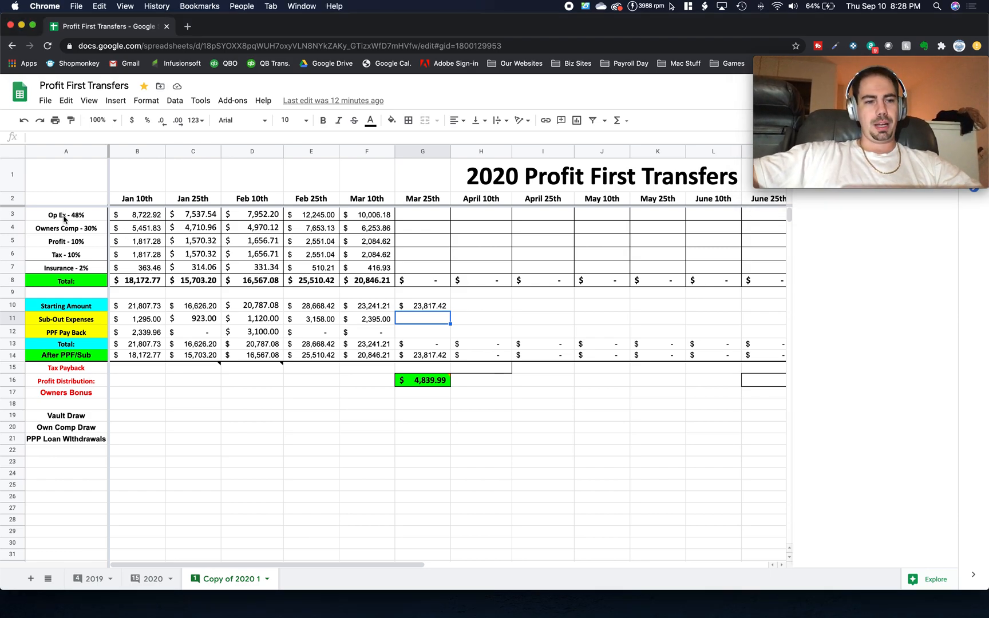
pyautogui.click(64, 216)
pyautogui.press('Down')
pyautogui.press('Down')
pyautogui.press('Down')
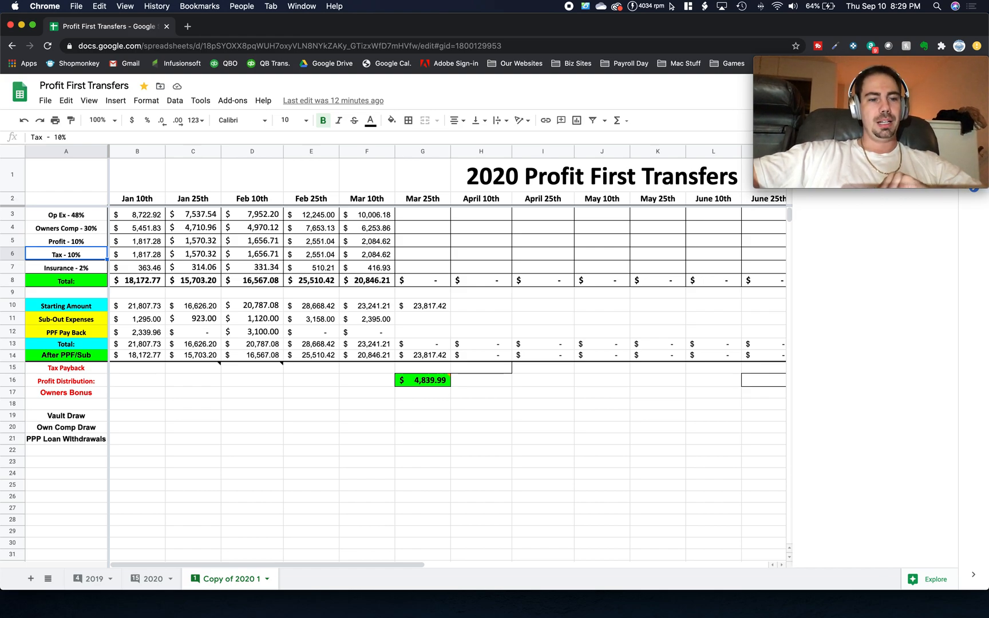
pyautogui.press('Down')
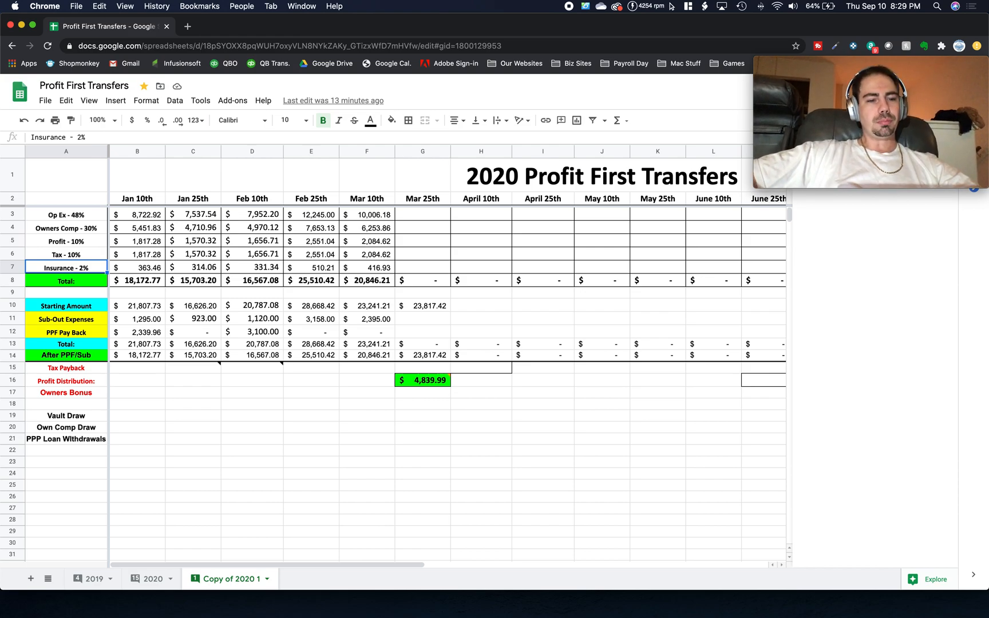
# - Examine the Starting Amount row across the periods up to Mar 25th
pyautogui.press('Down')
pyautogui.press('Down')
pyautogui.press('Down')
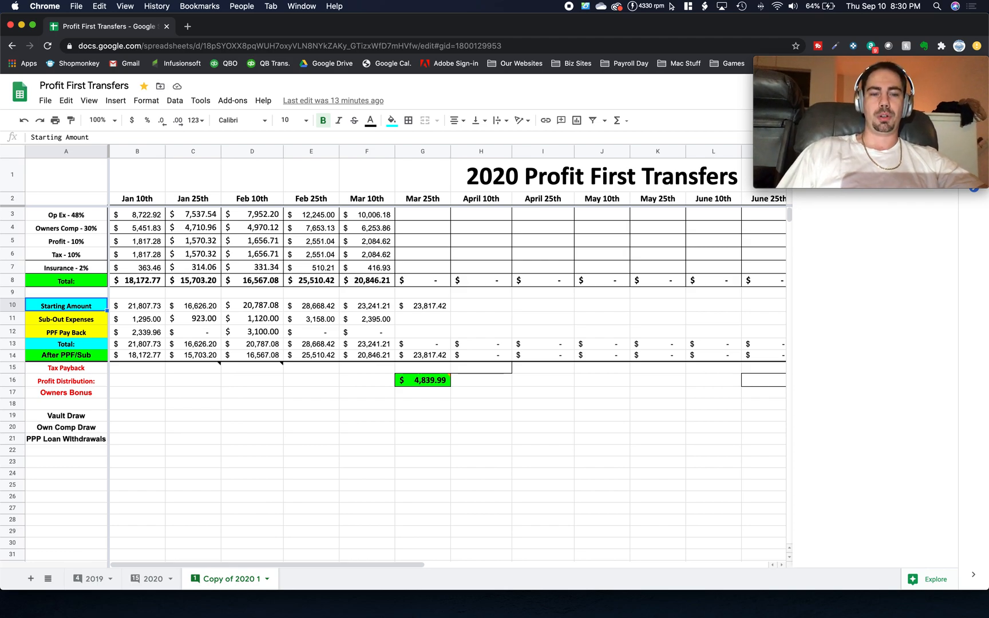
pyautogui.click(65, 293)
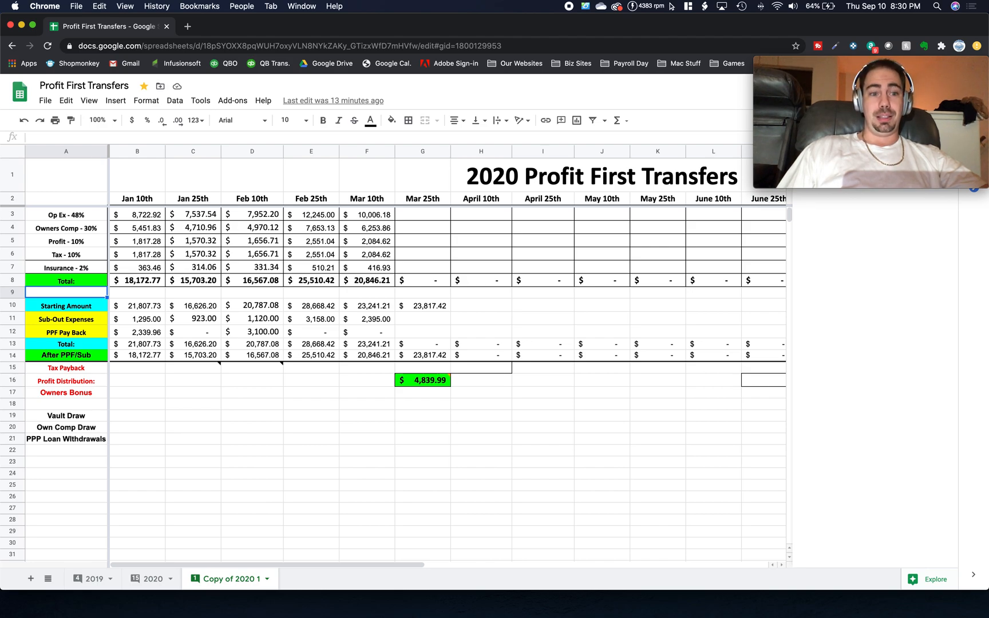
pyautogui.click(66, 305)
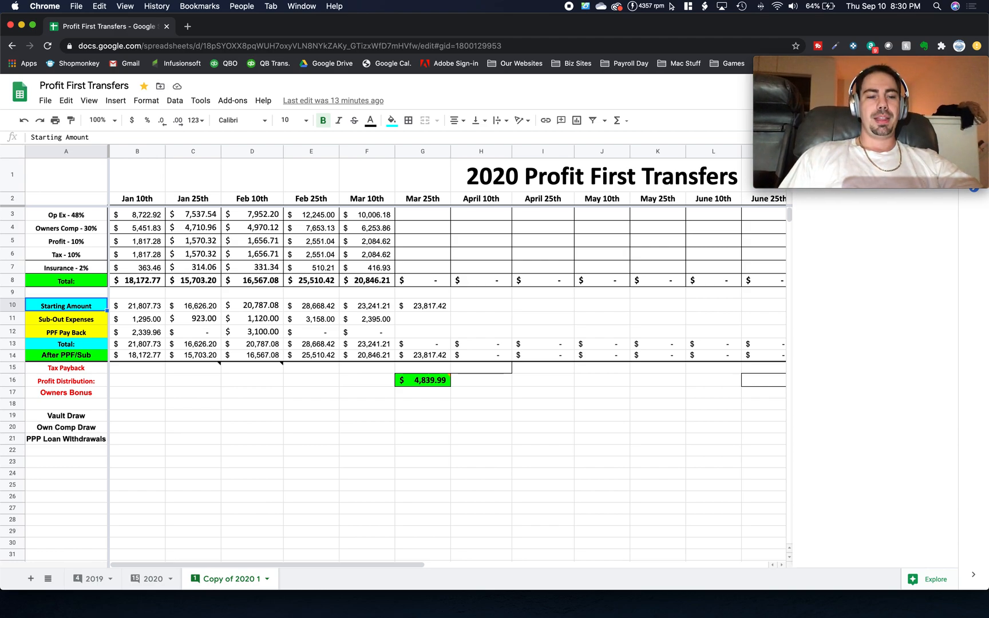
pyautogui.press('Right')
pyautogui.press('Right')
pyautogui.press('Right')
pyautogui.press('Right')
pyautogui.press('Right')
pyautogui.press('Right')
pyautogui.press('Left')
pyautogui.press('Left')
pyautogui.press('Left')
pyautogui.press('Left')
pyautogui.press('Left')
pyautogui.press('Left')
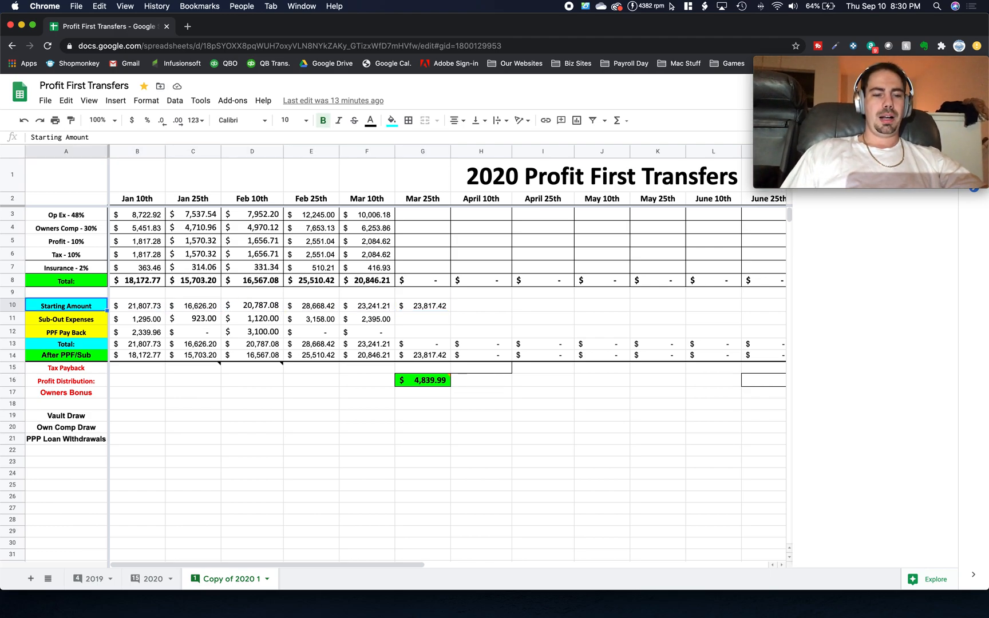
# - Examine the Sub-Out Expenses and PPF Pay Back rows in relation to the starting amounts of each period
pyautogui.press('Down')
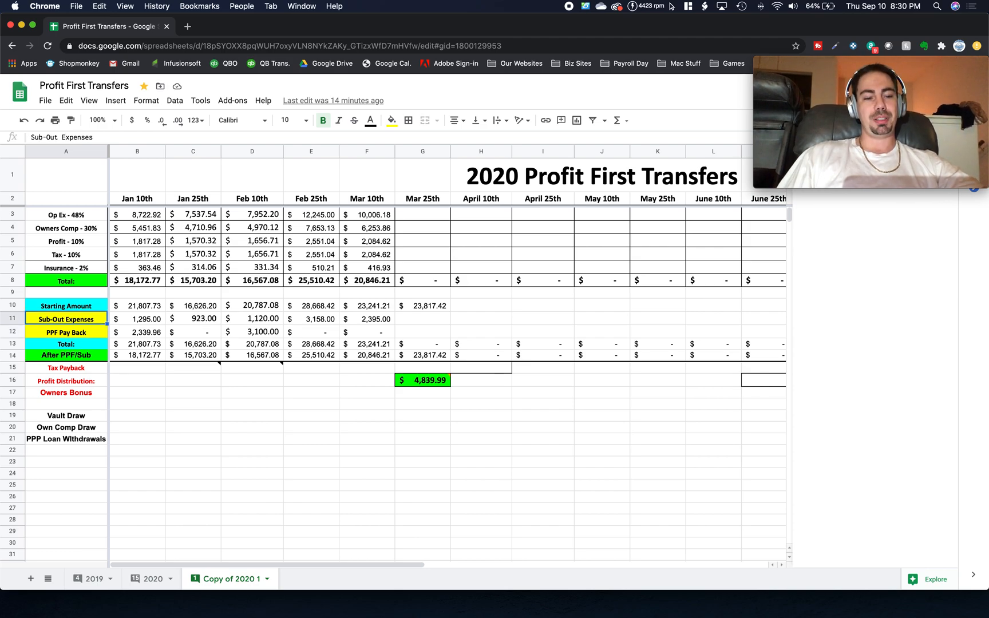
pyautogui.click(66, 332)
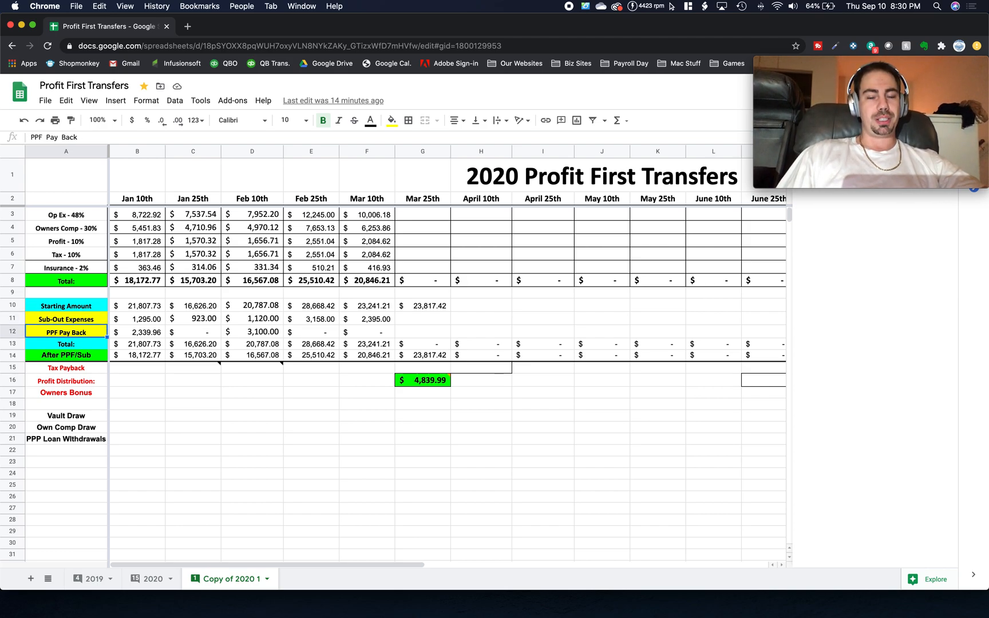
pyautogui.press('Up')
pyautogui.press('Up')
pyautogui.press('Right')
pyautogui.press('Right')
pyautogui.press('Right')
pyautogui.press('Right')
pyautogui.press('Right')
pyautogui.press('Right')
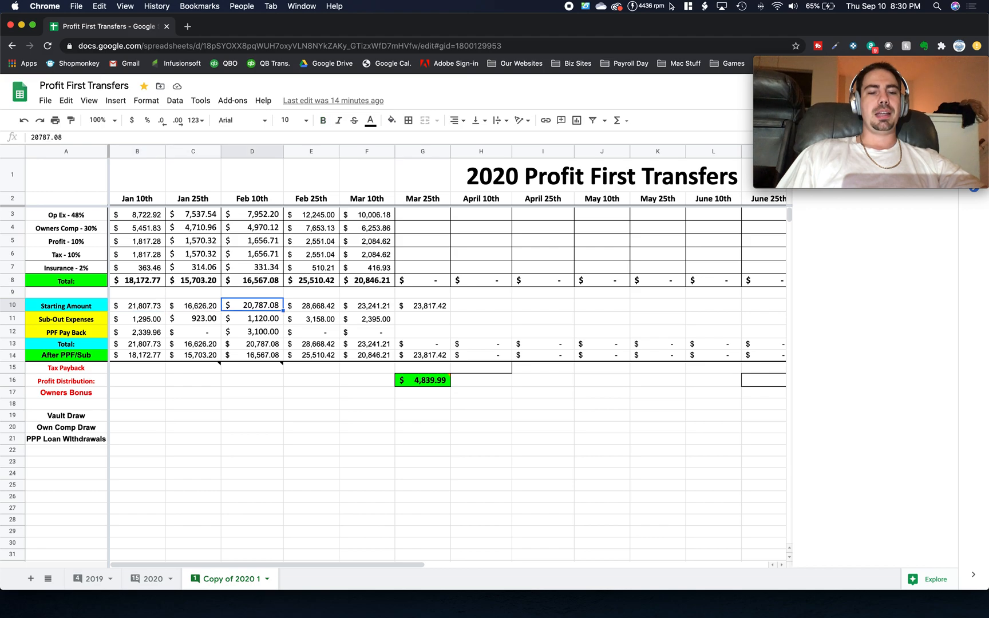
pyautogui.press('Left')
pyautogui.press('Left')
pyautogui.press('Left')
pyautogui.press('Left')
pyautogui.press('Left')
pyautogui.press('Left')
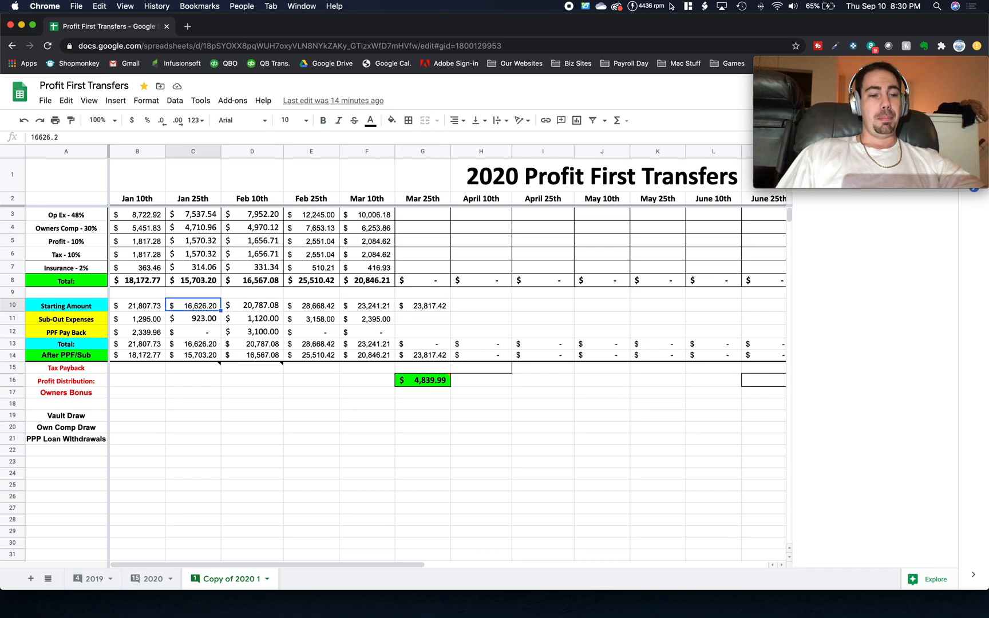
pyautogui.press('Down')
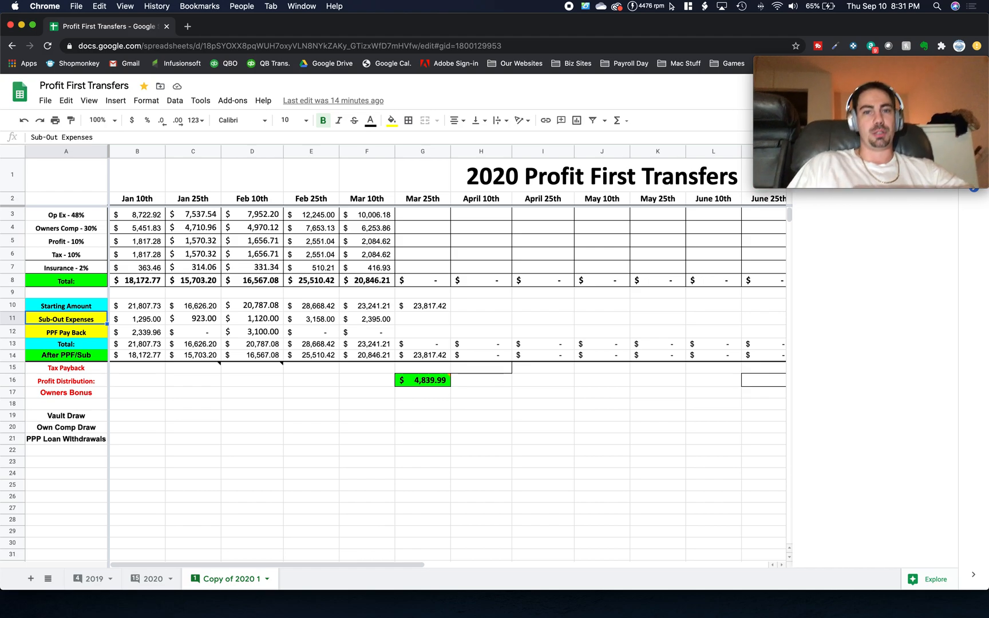
pyautogui.click(65, 332)
pyautogui.click(66, 318)
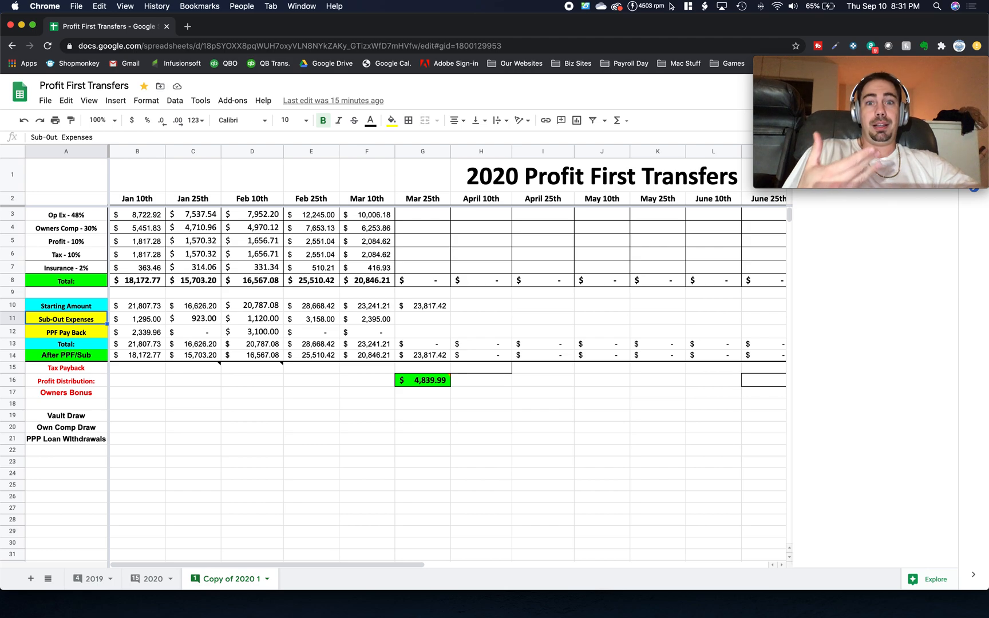
pyautogui.press('Right')
pyautogui.press('Left')
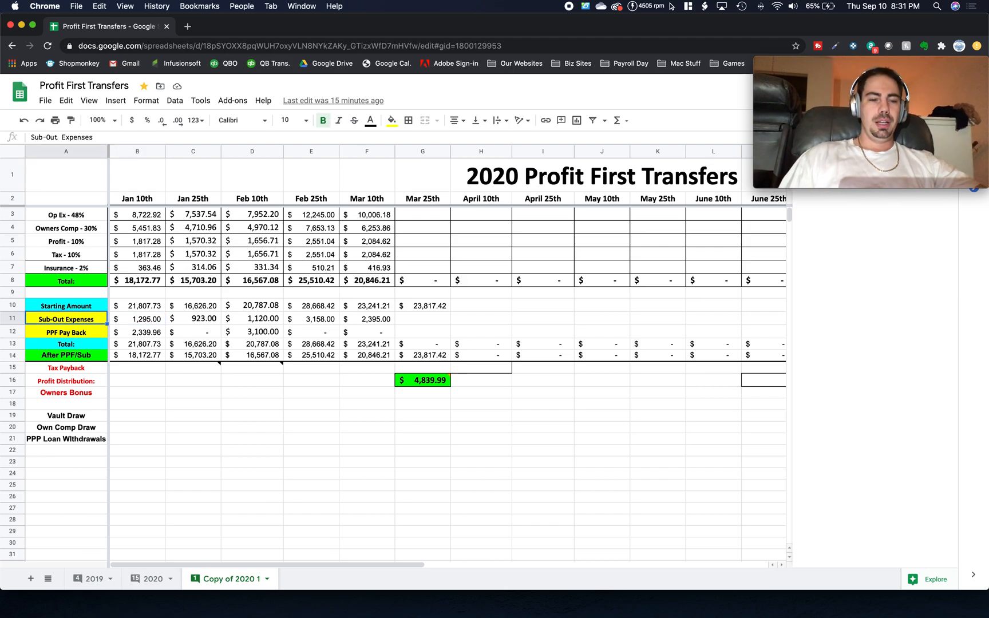
pyautogui.press('Down')
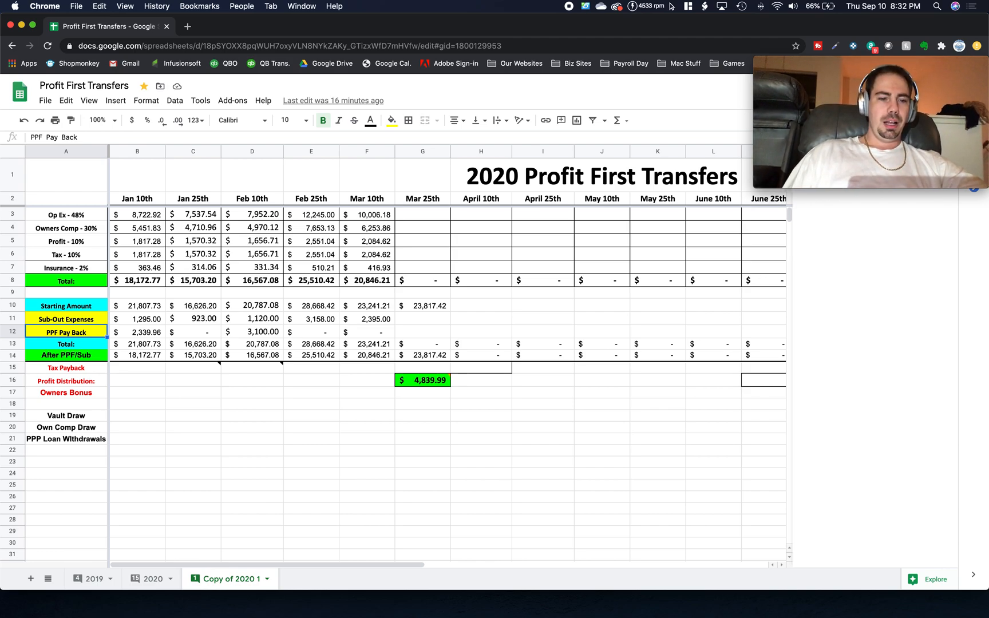
# - Rename the row 13 label in column A to "Sub Total:"
pyautogui.click(66, 344)
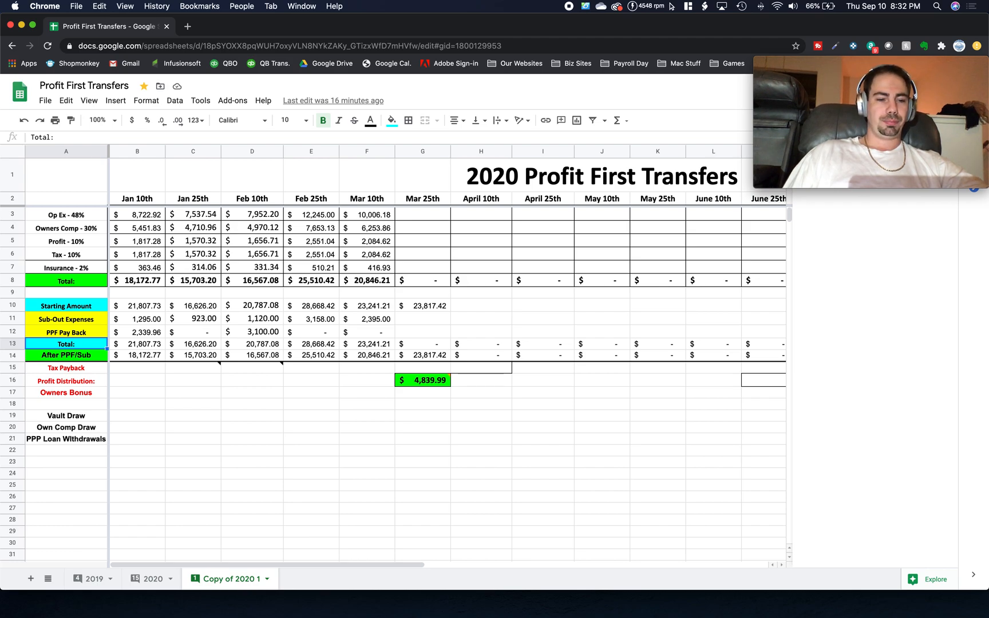
pyautogui.doubleClick(59, 342)
pyautogui.click(60, 341)
pyautogui.write('Sub')
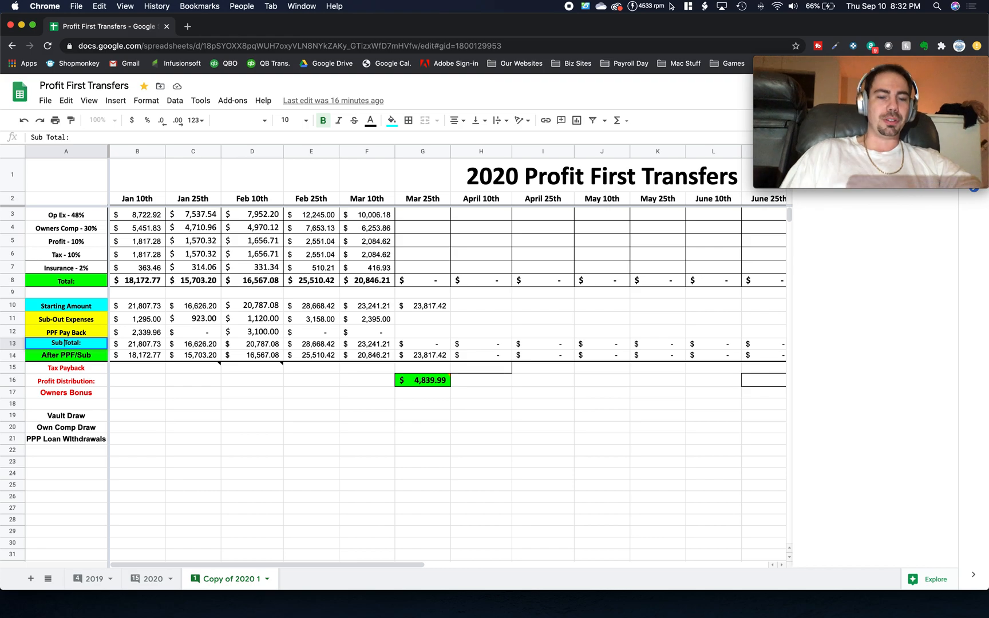
pyautogui.click(65, 357)
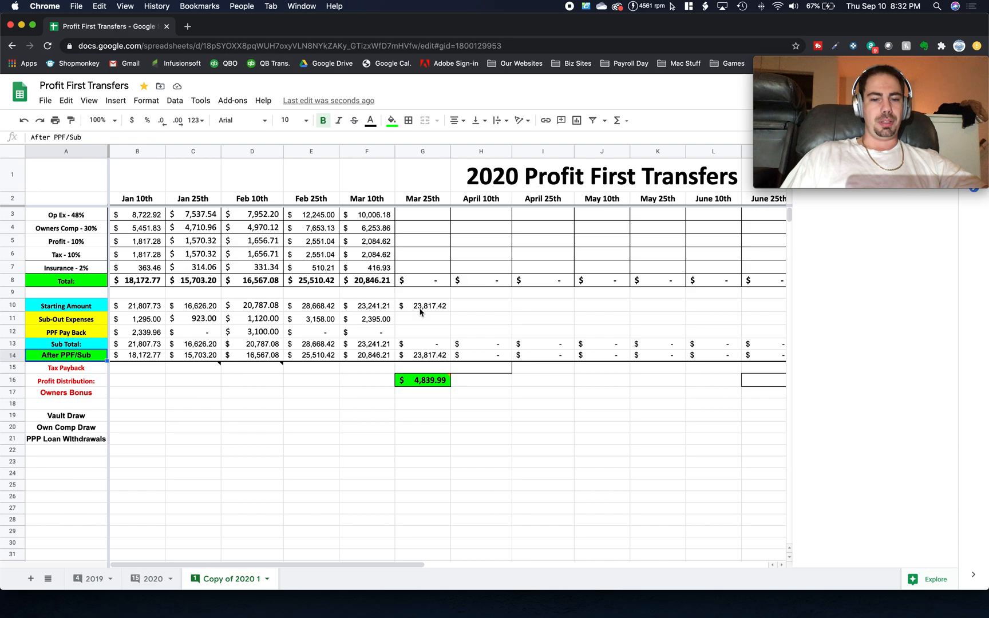
# - Inspect the Total formulas for Mar 25th and April 10th and the April 10th Sub Total and After PPF/Sub formulas
pyautogui.click(427, 281)
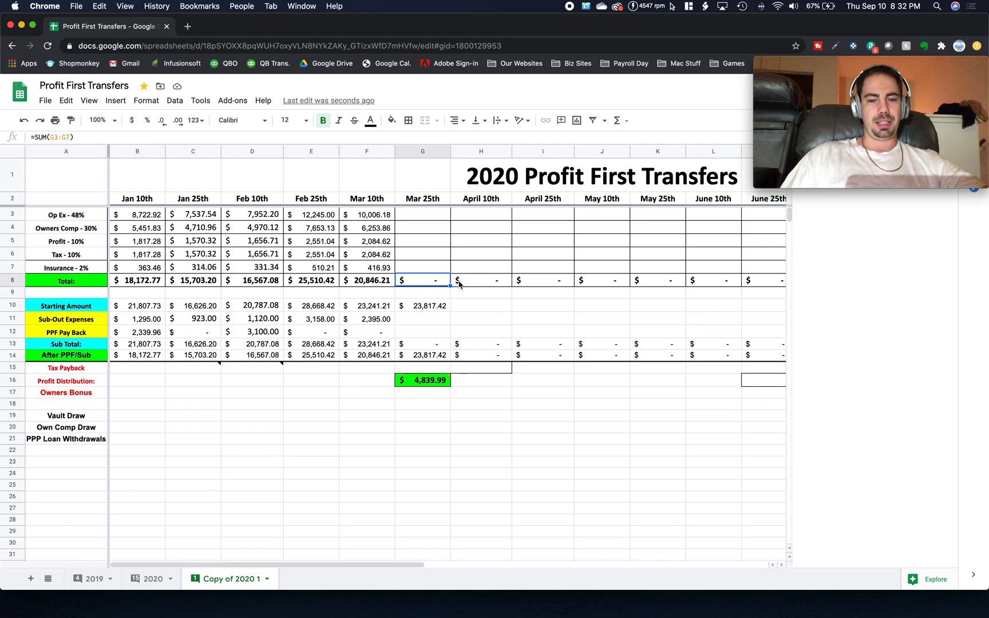
pyautogui.click(486, 347)
pyautogui.click(486, 353)
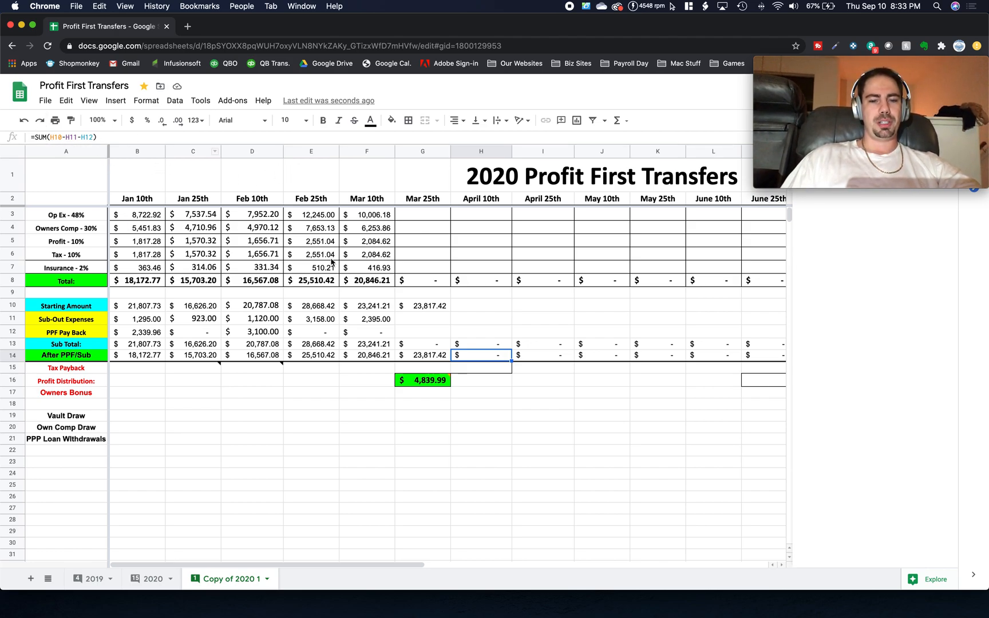
pyautogui.click(488, 282)
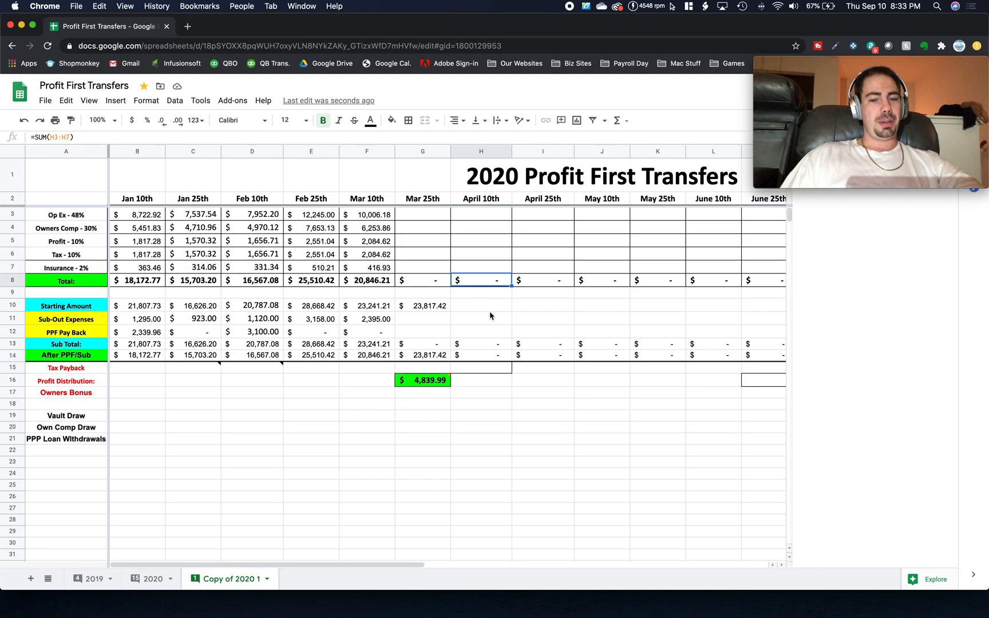
pyautogui.click(490, 345)
pyautogui.click(490, 355)
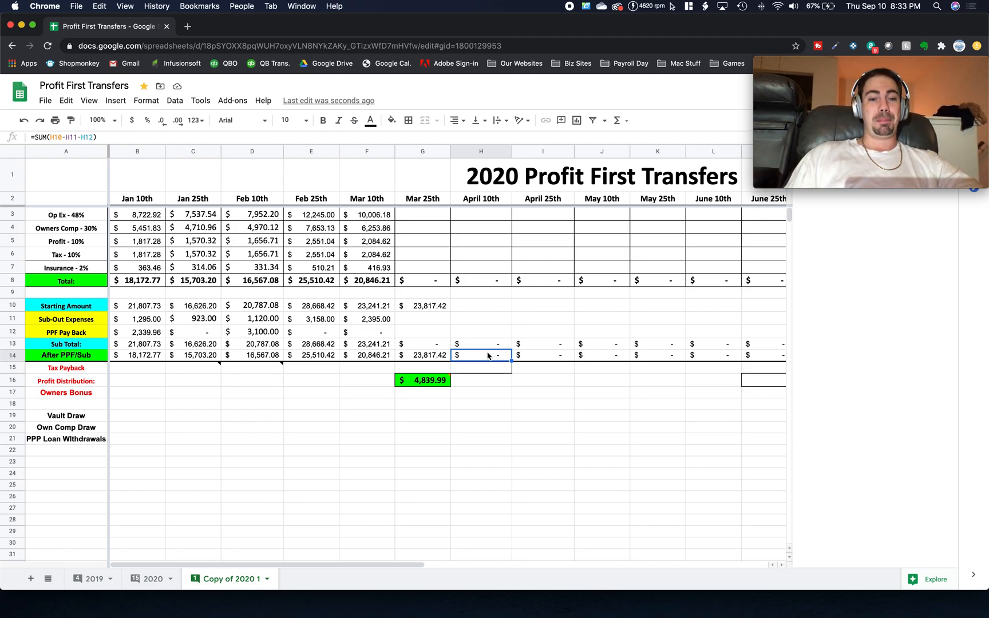
pyautogui.click(472, 306)
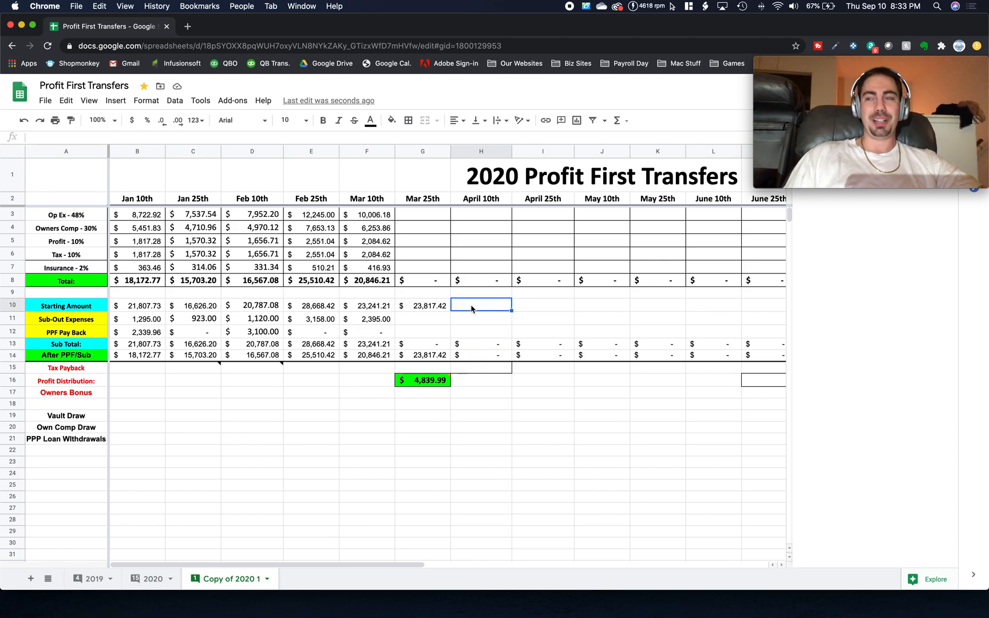
pyautogui.click(423, 283)
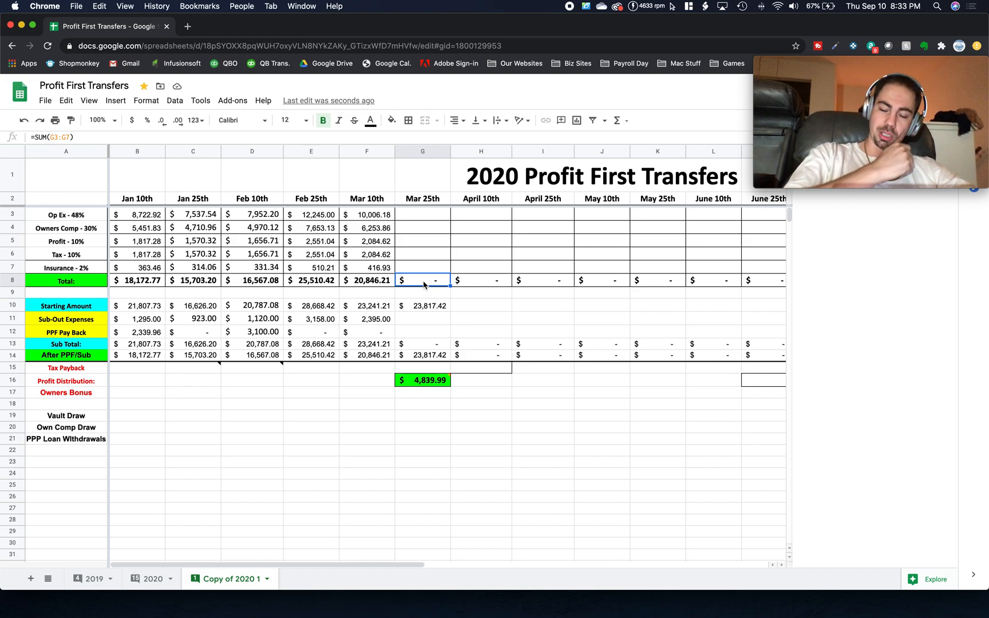
pyautogui.press('Up')
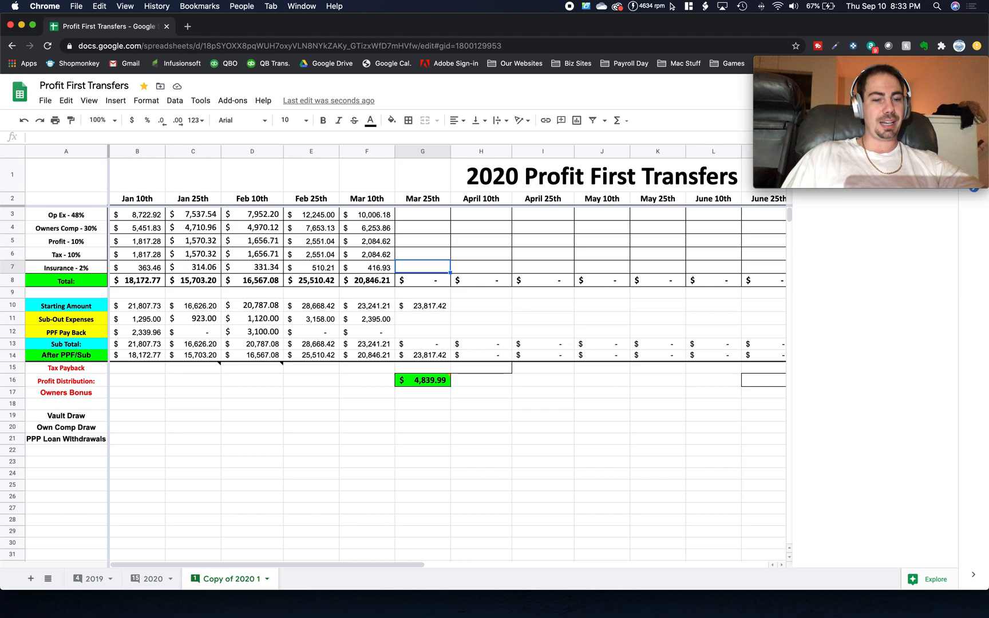
# - Enter 1295 as the Sub-Out Expenses amount for Mar 25th
pyautogui.click(421, 311)
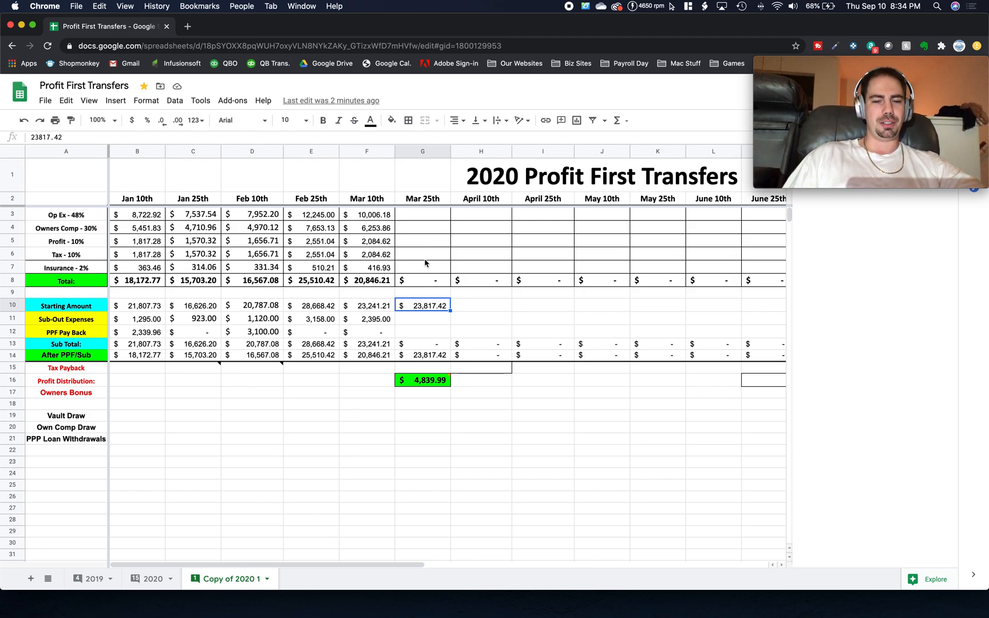
pyautogui.click(424, 318)
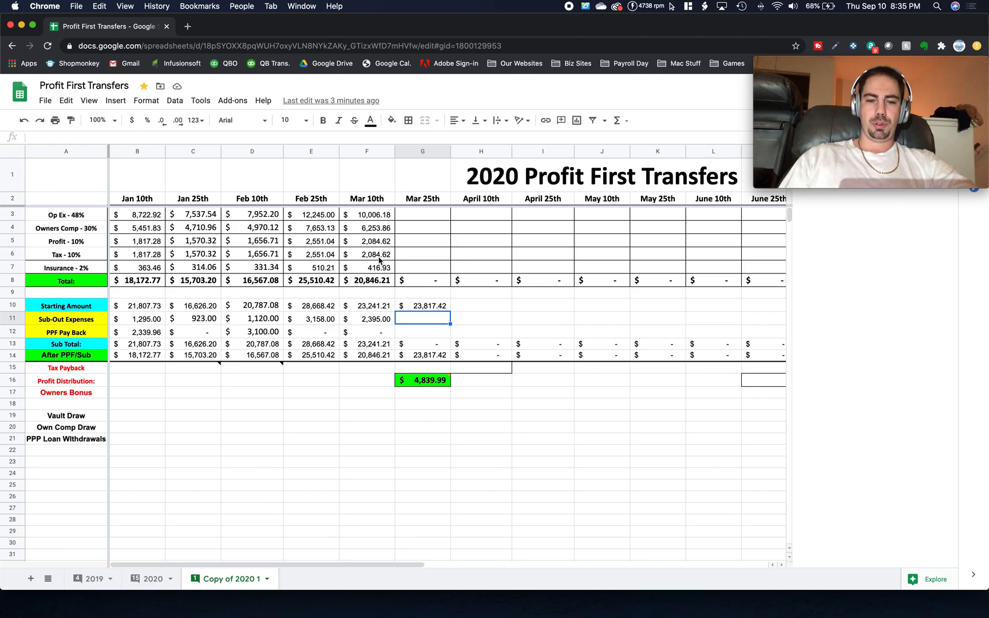
pyautogui.write('1295')
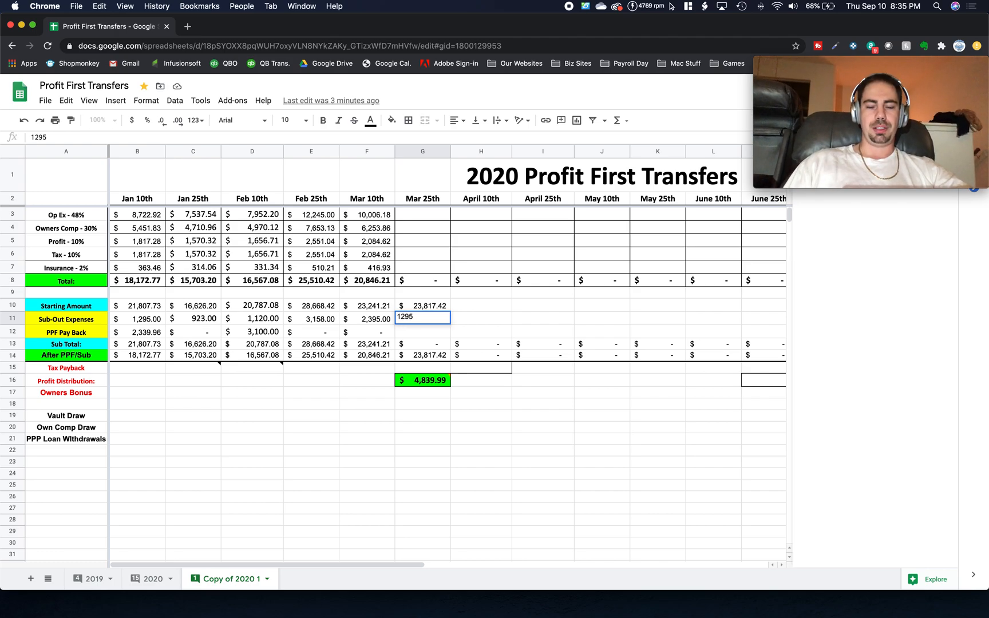
pyautogui.press('Return')
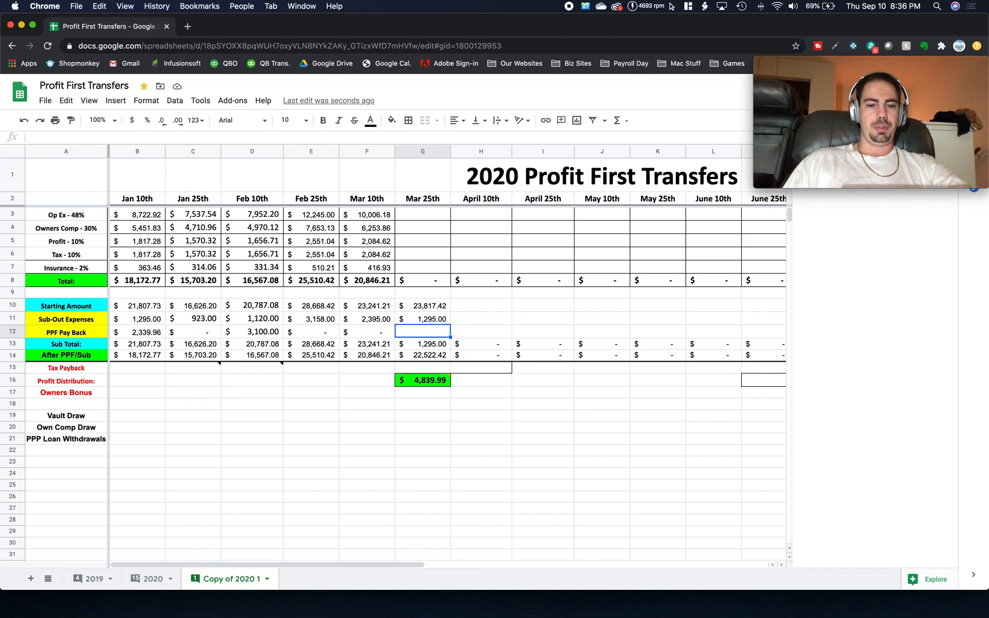
# - Enter 3500 as the PPF Pay Back amount for Mar 25th
pyautogui.press('Left')
pyautogui.press('Left')
pyautogui.press('Right')
pyautogui.press('Right')
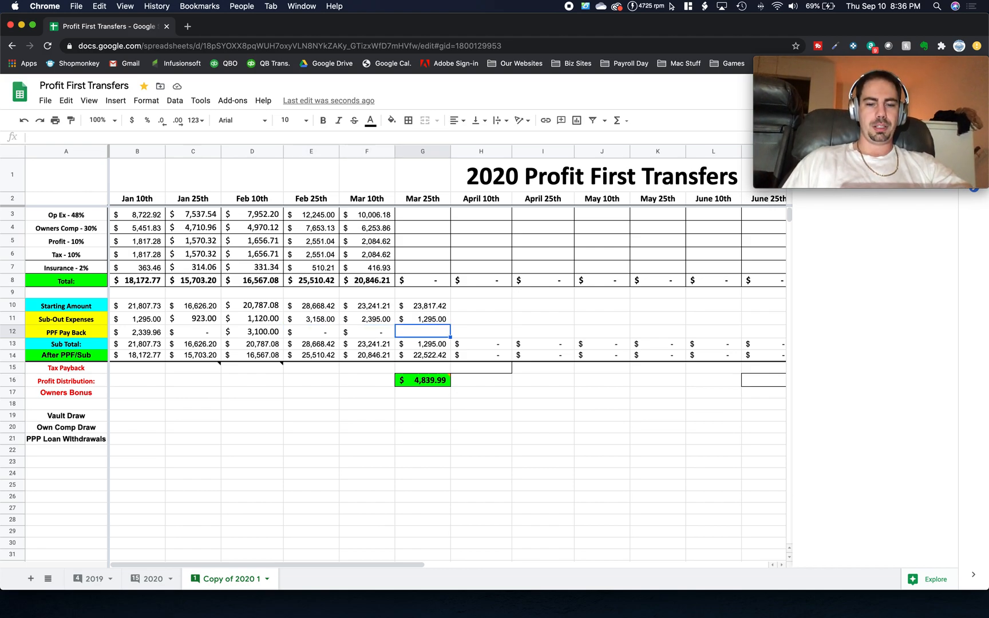
pyautogui.write('3500')
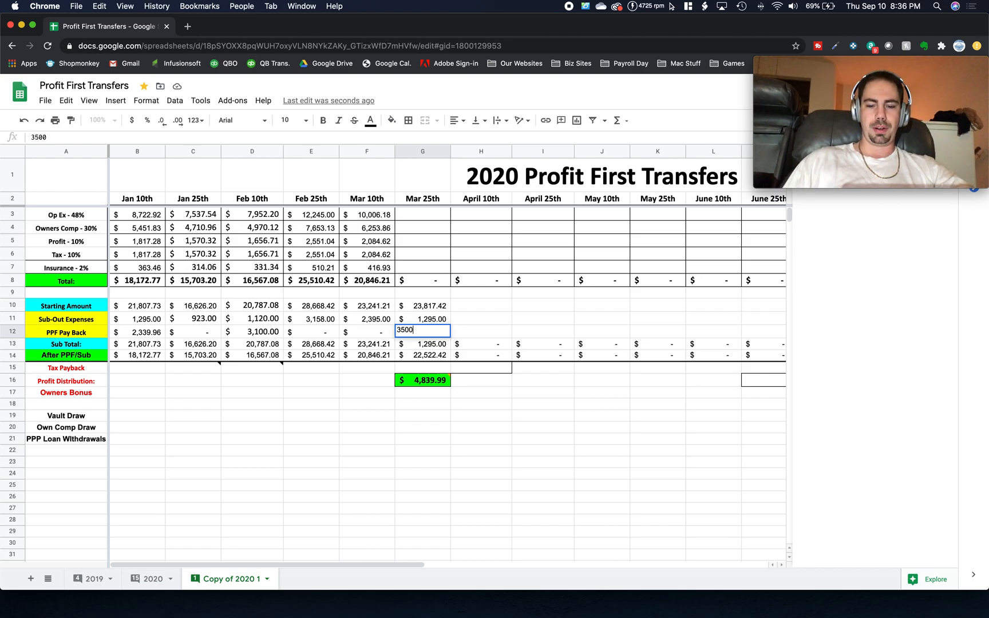
pyautogui.press('Return')
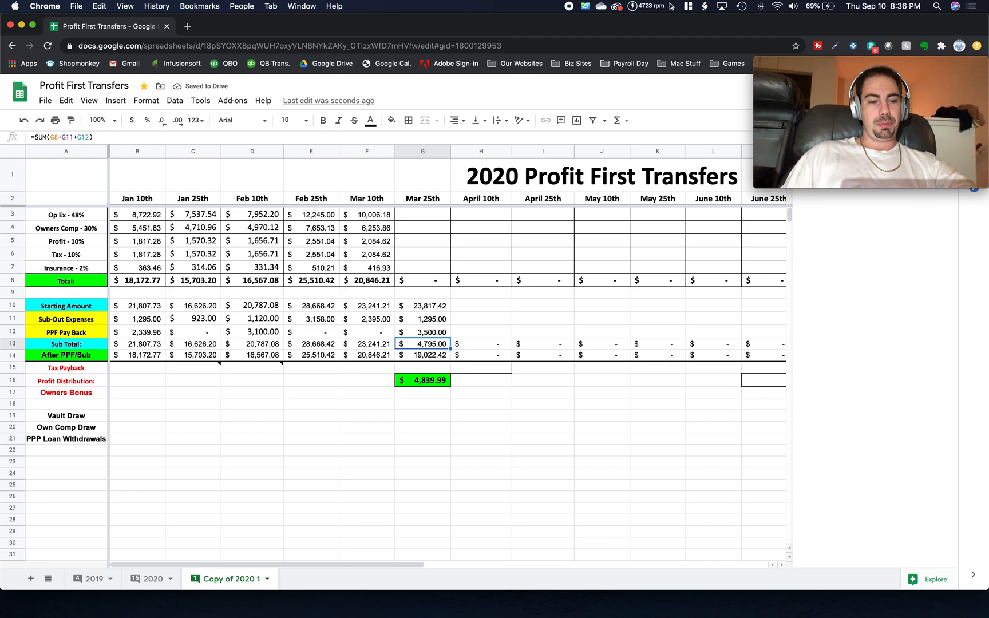
pyautogui.press('Up')
pyautogui.press('Up')
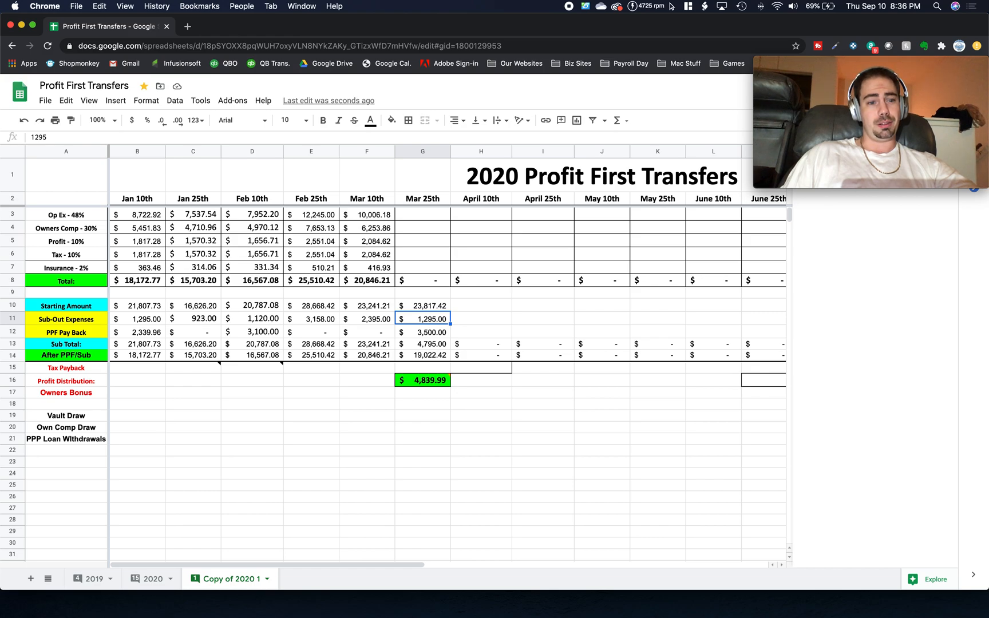
# - Review the Mar 25th Starting Amount, Sub-Out Expenses and PPF Pay Back entries against the Sub Total formula
pyautogui.press('Down')
pyautogui.press('Down')
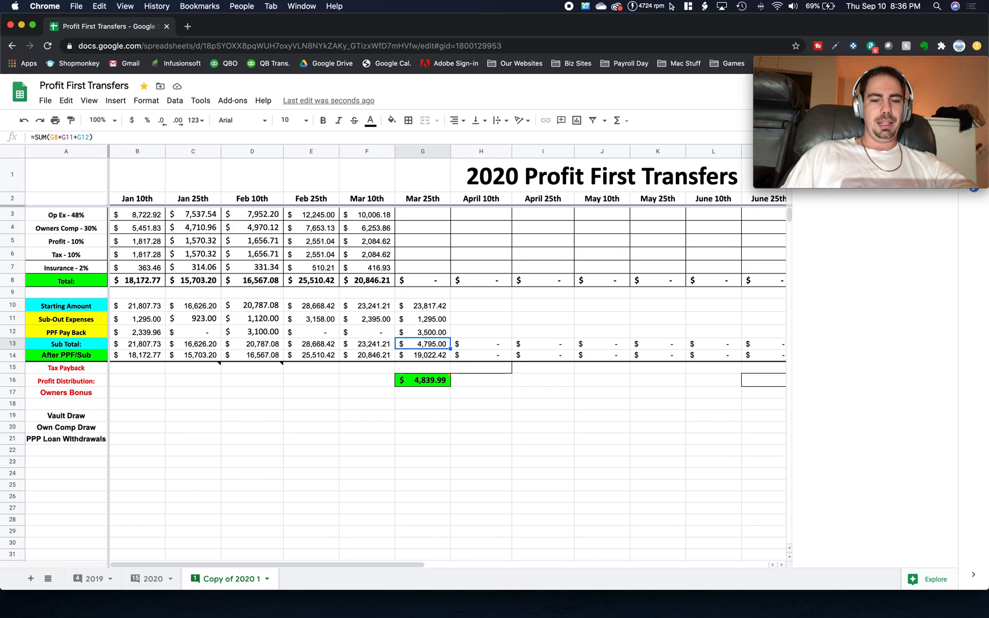
pyautogui.press('Up')
pyautogui.press('Up')
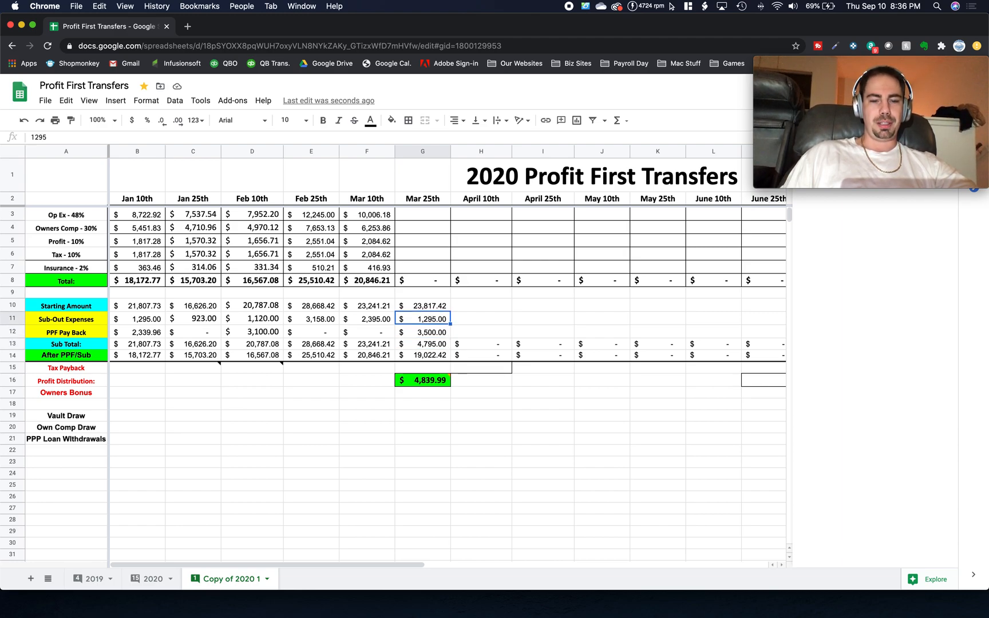
pyautogui.press('Up')
pyautogui.press('Down')
pyautogui.press('Down')
pyautogui.press('Up')
pyautogui.press('Down')
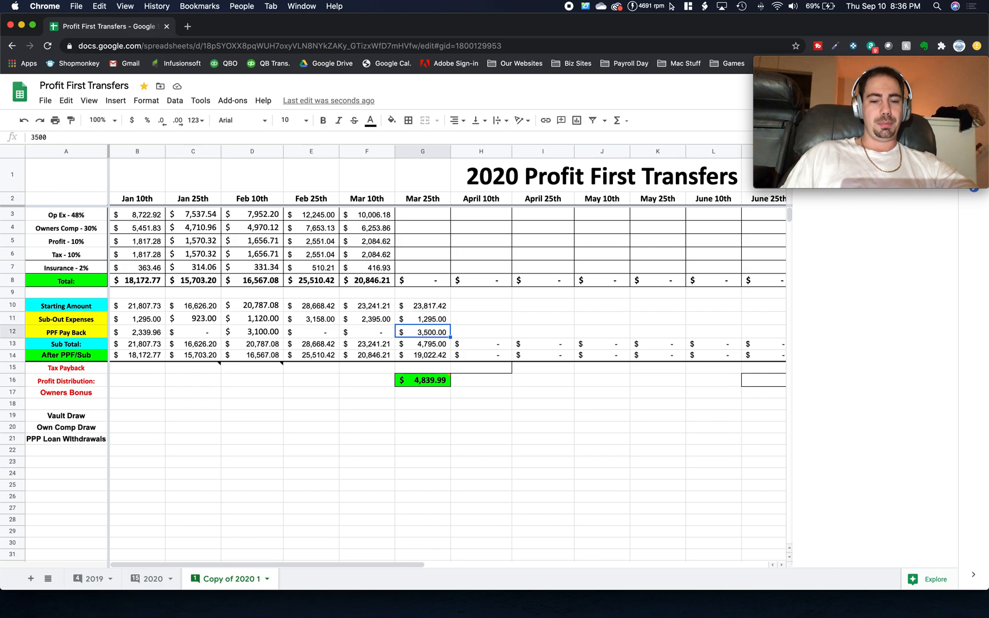
pyautogui.press('Up')
pyautogui.press('Up')
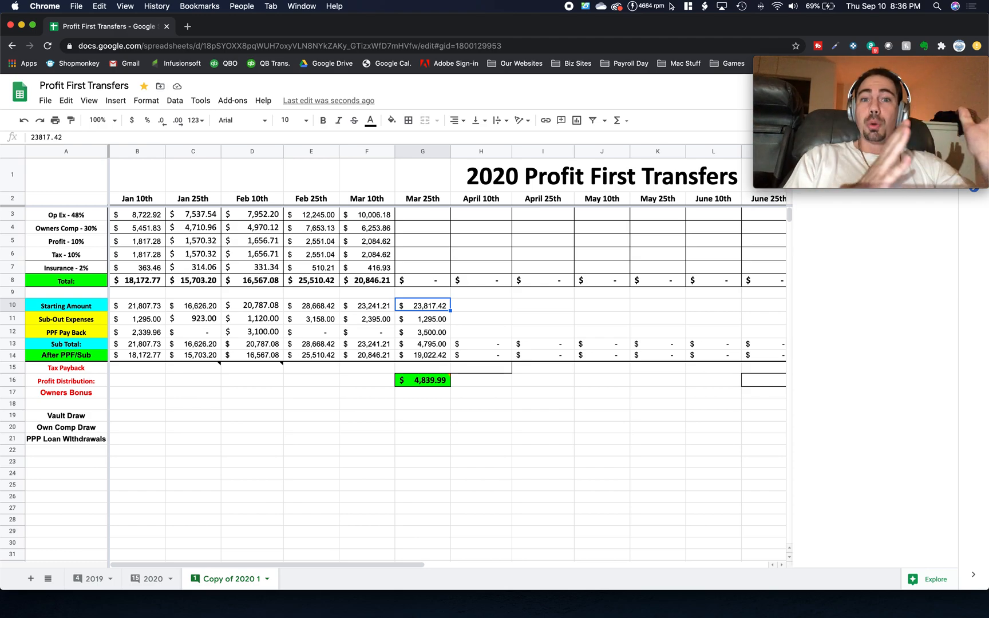
pyautogui.press('Down')
pyautogui.press('Down')
pyautogui.press('Down')
pyautogui.press('Up')
pyautogui.press('Up')
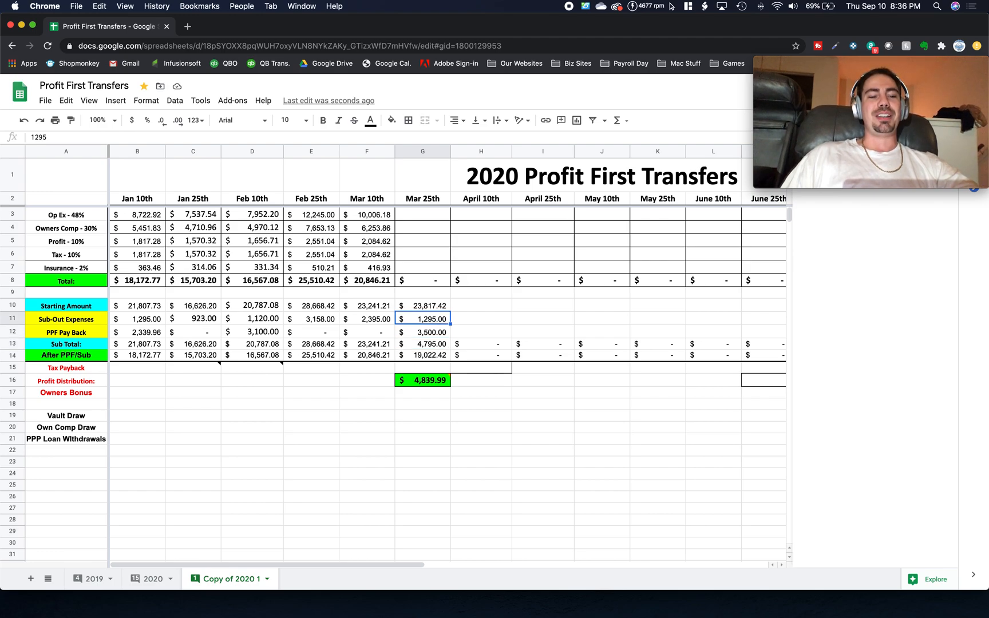
pyautogui.press('Down')
pyautogui.press('Down')
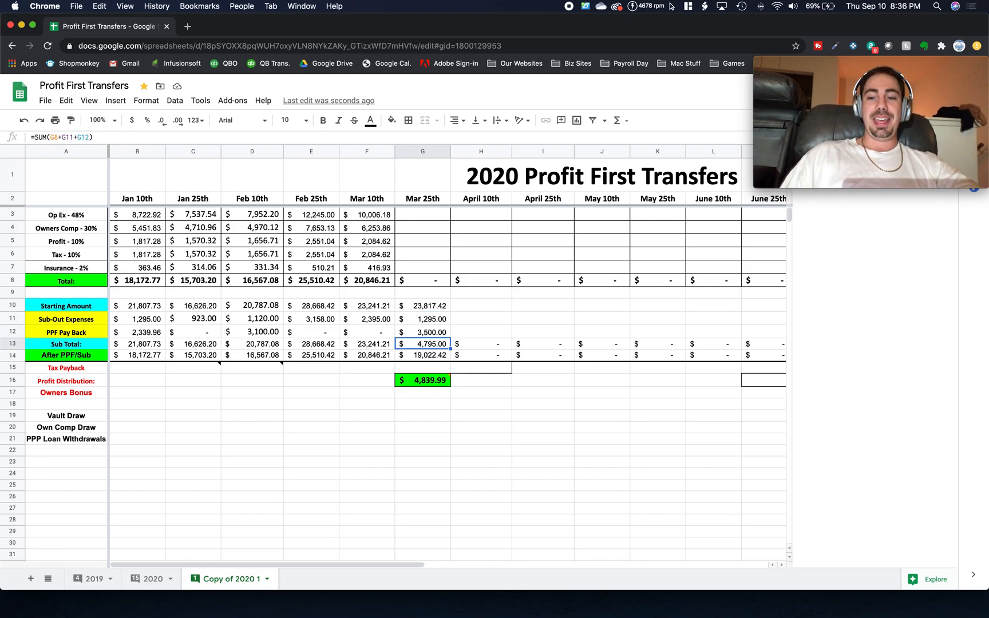
# - Inspect the Mar 25th Total formula, and compare it with the Starting Amount, Sub-Out Expenses and PPF Pay Back cells below
pyautogui.press('Up')
pyautogui.press('Up')
pyautogui.press('Up')
pyautogui.press('Up')
pyautogui.press('Up')
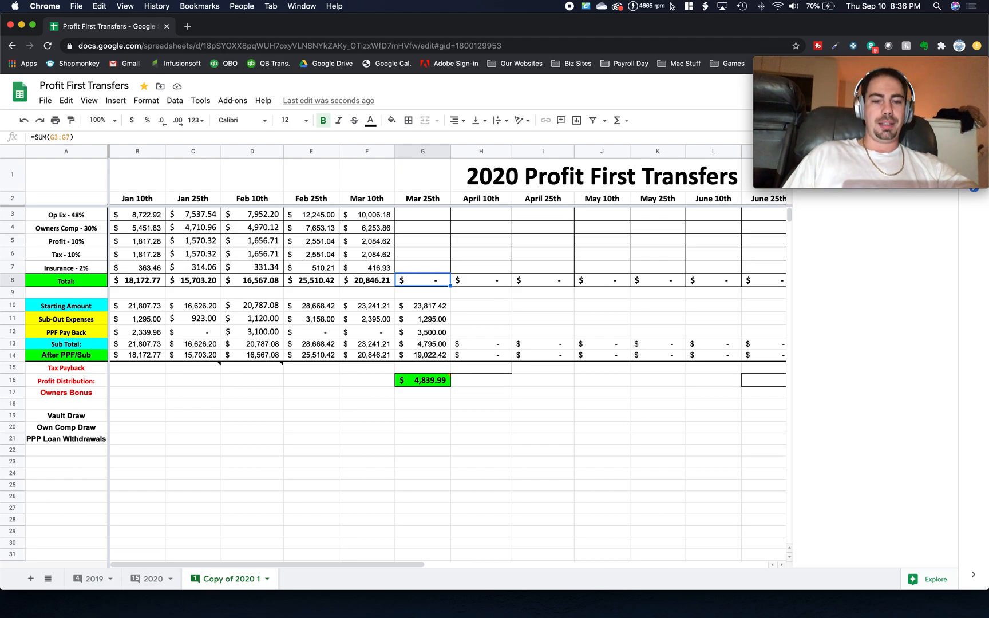
pyautogui.press('Down')
pyautogui.press('Down')
pyautogui.press('Down')
pyautogui.press('Up')
pyautogui.press('Up')
pyautogui.press('Up')
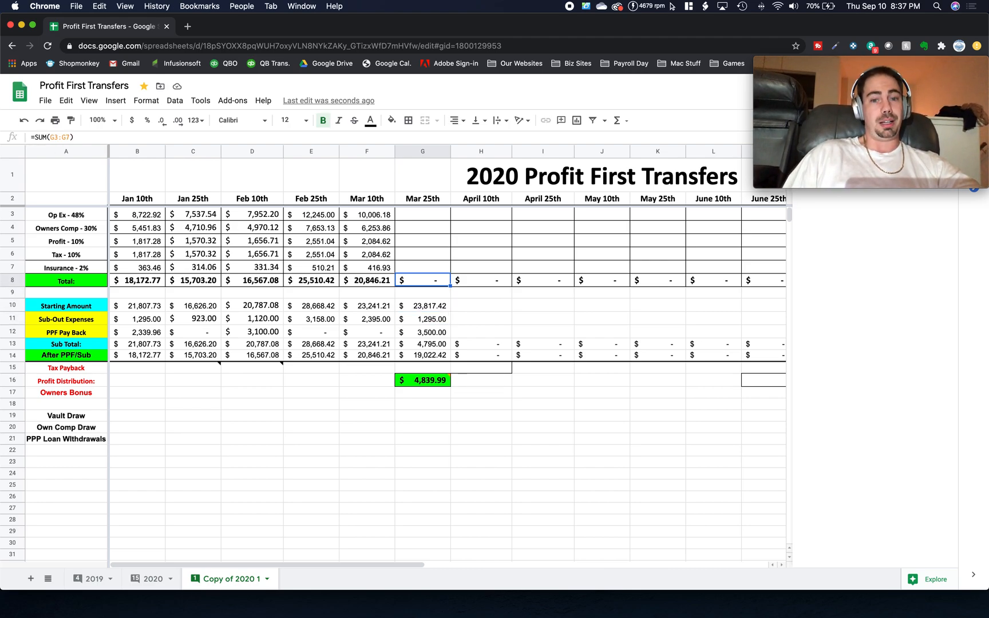
pyautogui.press('Down')
pyautogui.press('Down')
pyautogui.press('Down')
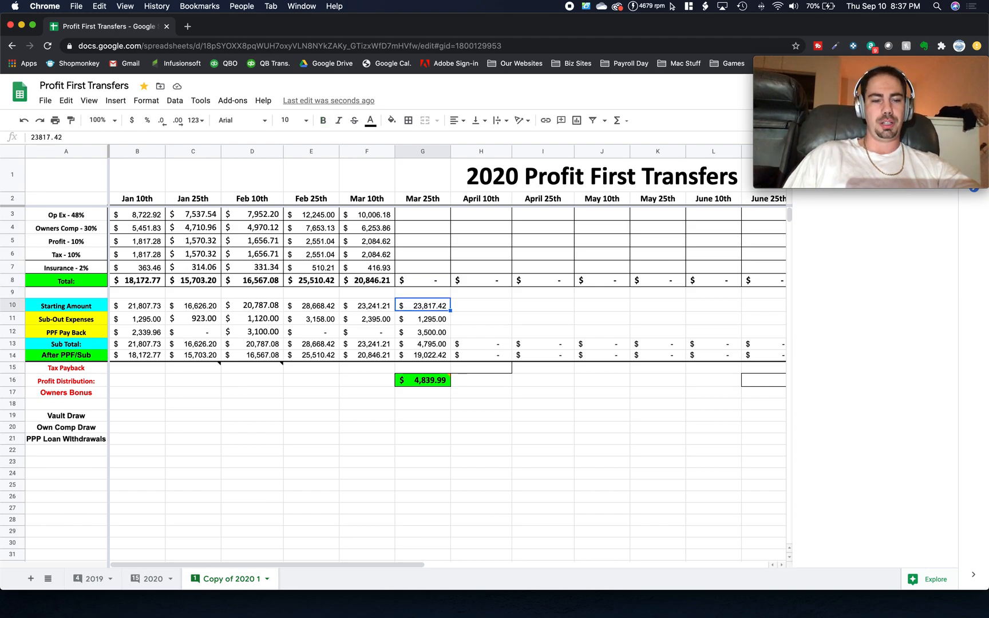
pyautogui.press('Down')
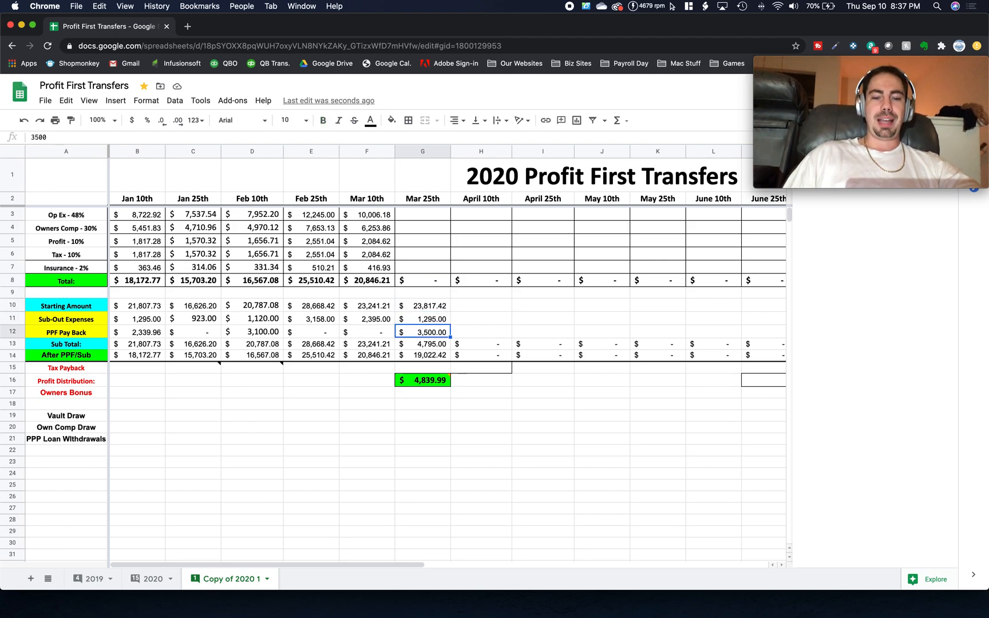
pyautogui.press('Up')
pyautogui.press('Up')
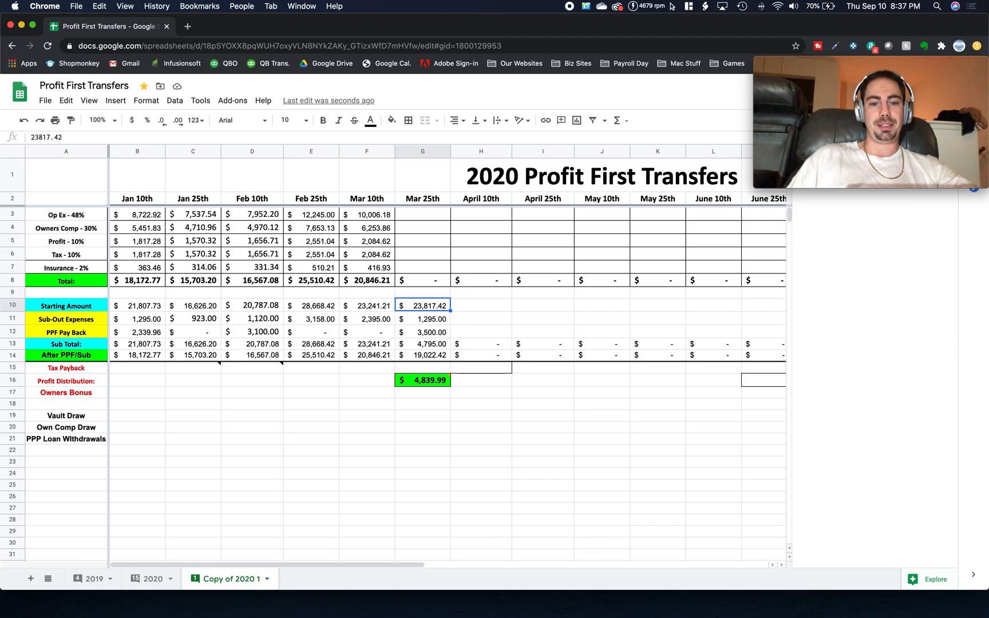
# - Inspect the After PPF/Sub formula for Mar 25th and compare it with the same row's formulas back to Jan 10th
pyautogui.press('Down')
pyautogui.press('Down')
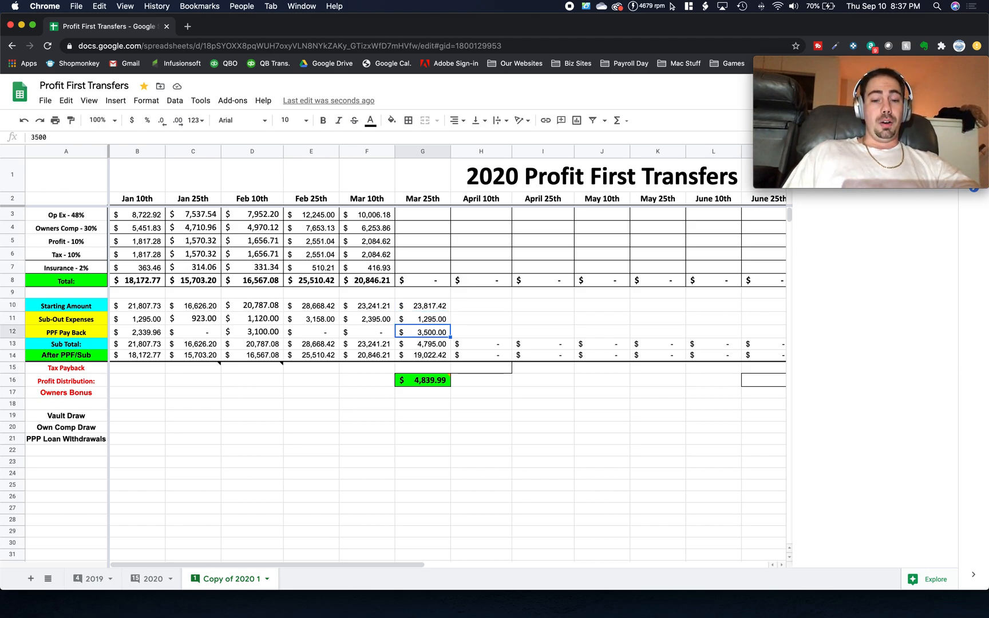
pyautogui.press('Down')
pyautogui.press('Down')
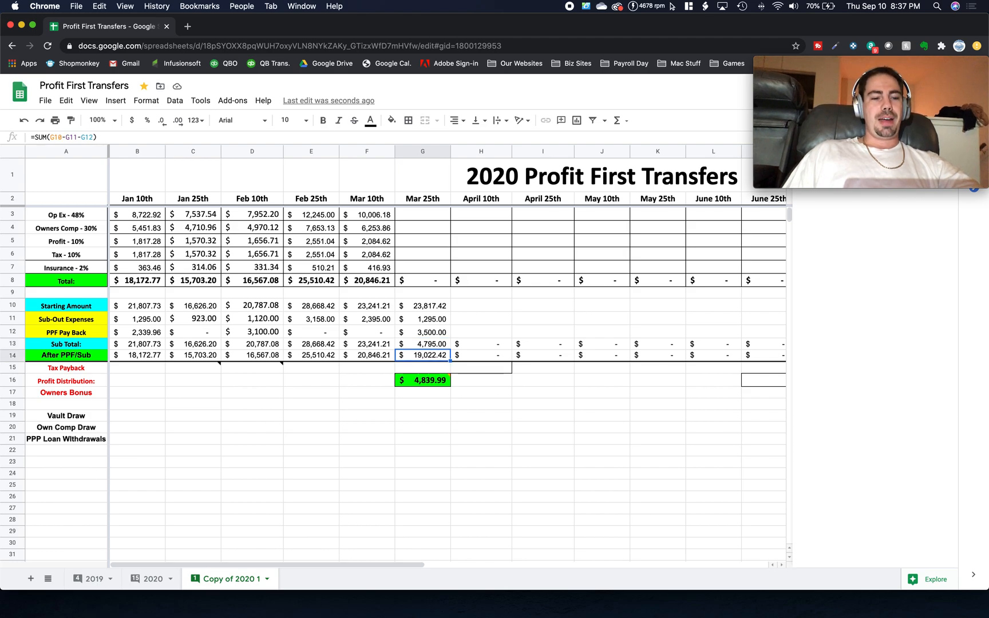
pyautogui.press('Left')
pyautogui.press('Left')
pyautogui.press('Left')
pyautogui.press('Left')
pyautogui.press('Left')
pyautogui.press('Left')
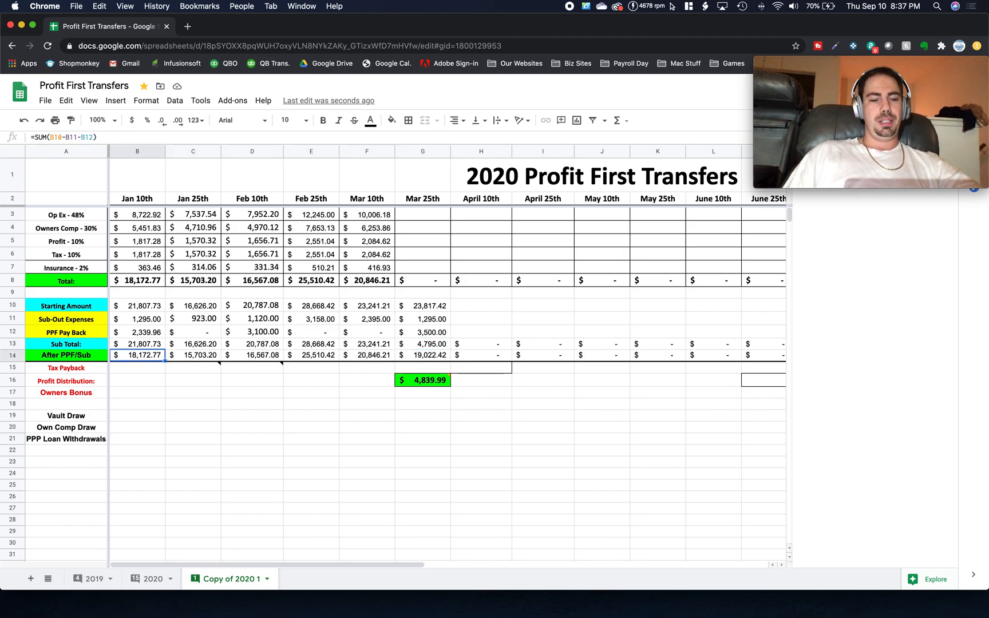
pyautogui.press('Right')
pyautogui.press('Right')
pyautogui.press('Right')
pyautogui.press('Right')
pyautogui.press('Right')
pyautogui.press('Right')
pyautogui.press('Right')
pyautogui.press('Left')
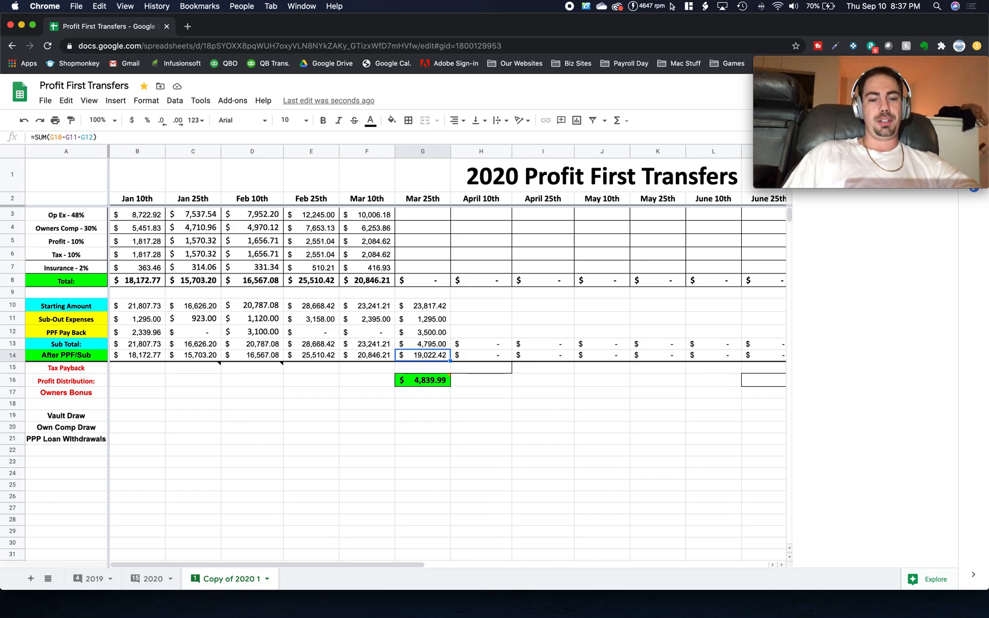
# - Trace how the Mar 25th Starting Amount, Sub-Out Expenses and PPF Pay Back lead to the After PPF/Sub amount
pyautogui.press('Up')
pyautogui.press('Up')
pyautogui.press('Up')
pyautogui.press('Up')
pyautogui.press('Down')
pyautogui.press('Down')
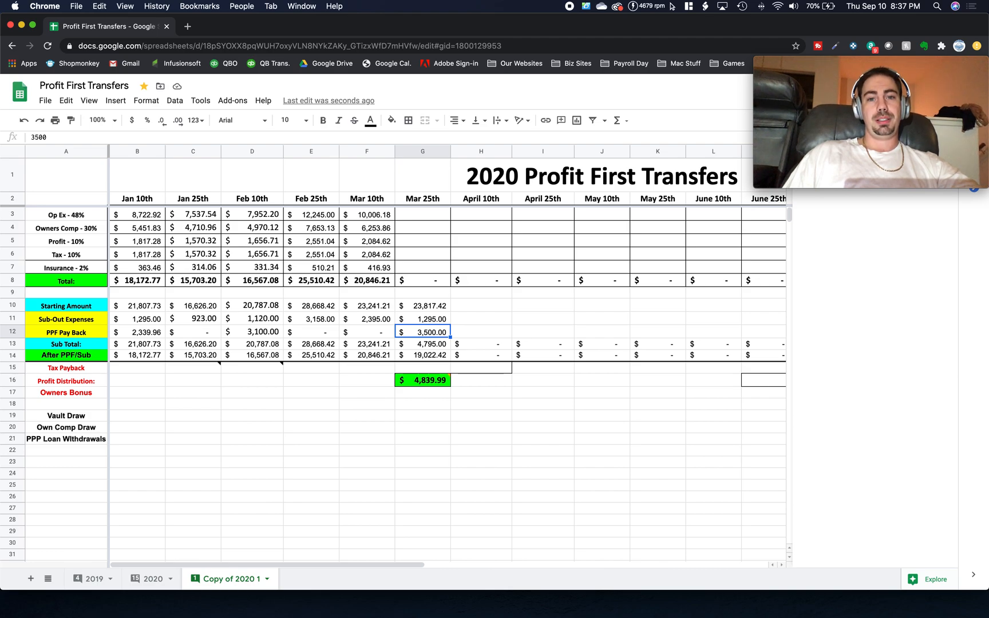
pyautogui.press('Down')
pyautogui.press('Down')
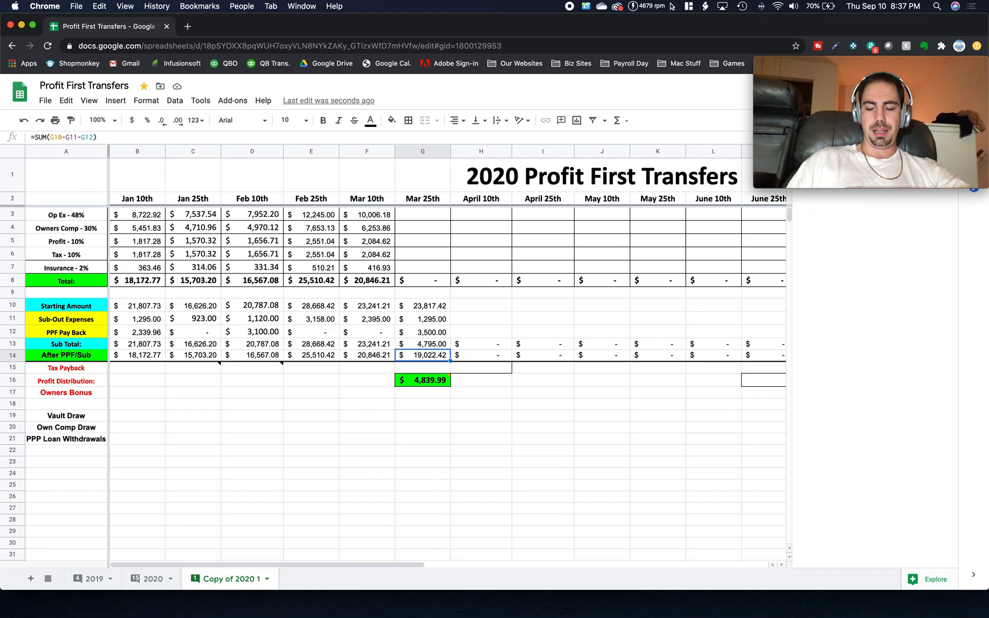
pyautogui.press('Up')
pyautogui.press('Up')
pyautogui.press('Up')
pyautogui.press('Up')
pyautogui.press('Down')
pyautogui.press('Down')
pyautogui.press('Up')
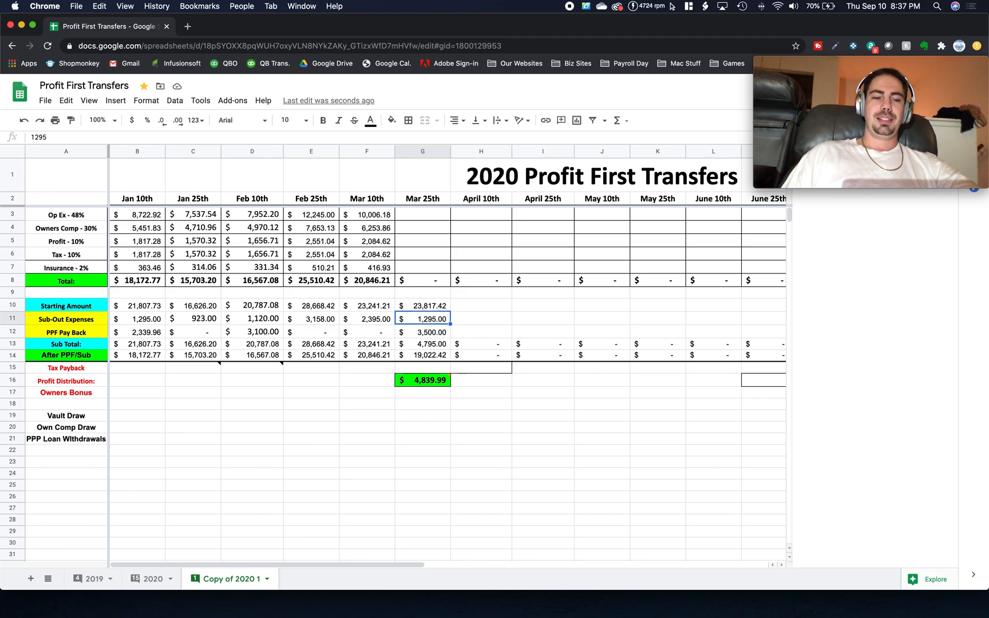
pyautogui.press('Down')
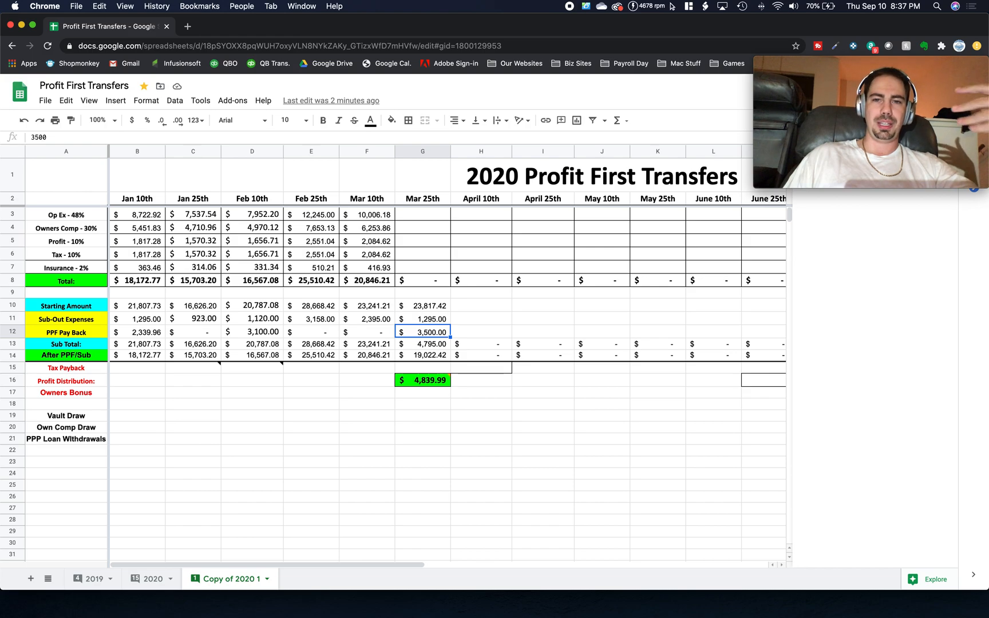
pyautogui.press('Down')
pyautogui.press('Down')
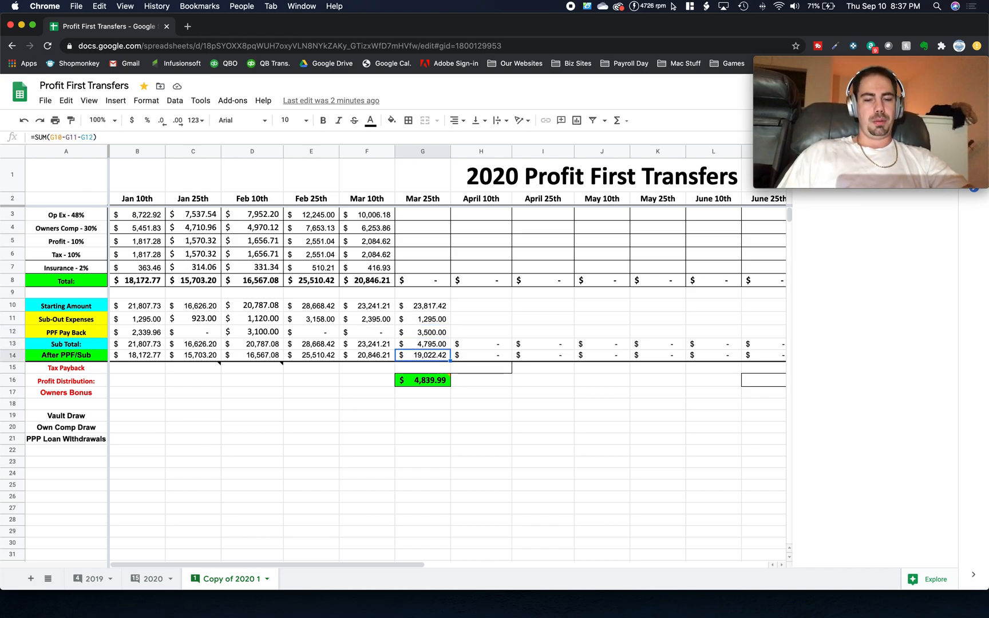
# - Switch to Calculator and clear both the previous result and the stored memory
pyautogui.press('super+Tab')
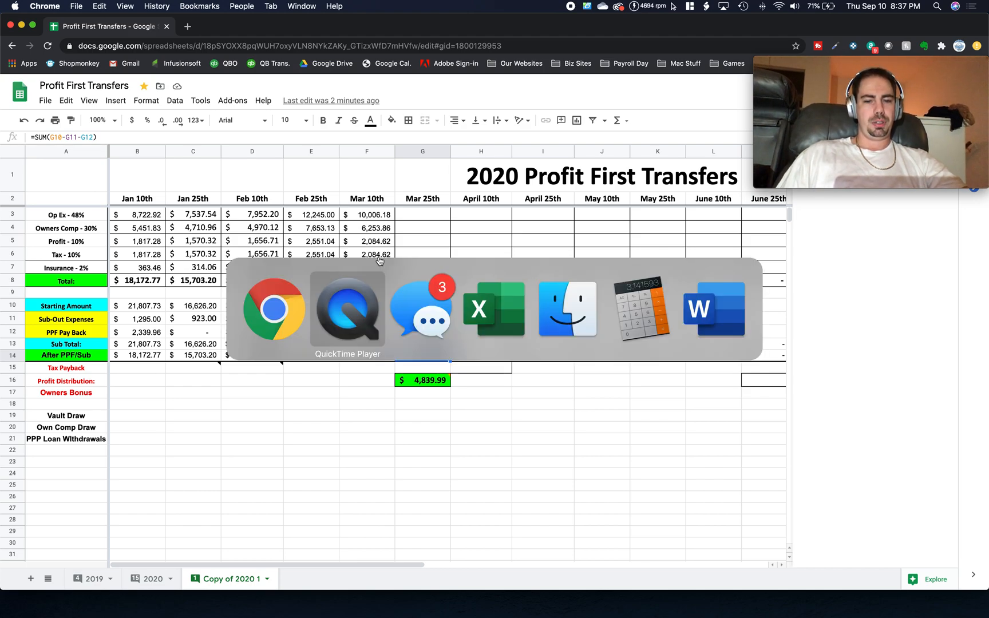
pyautogui.press('super+Tab')
pyautogui.press('super+Tab')
pyautogui.press('super+Tab')
pyautogui.press('super+Tab')
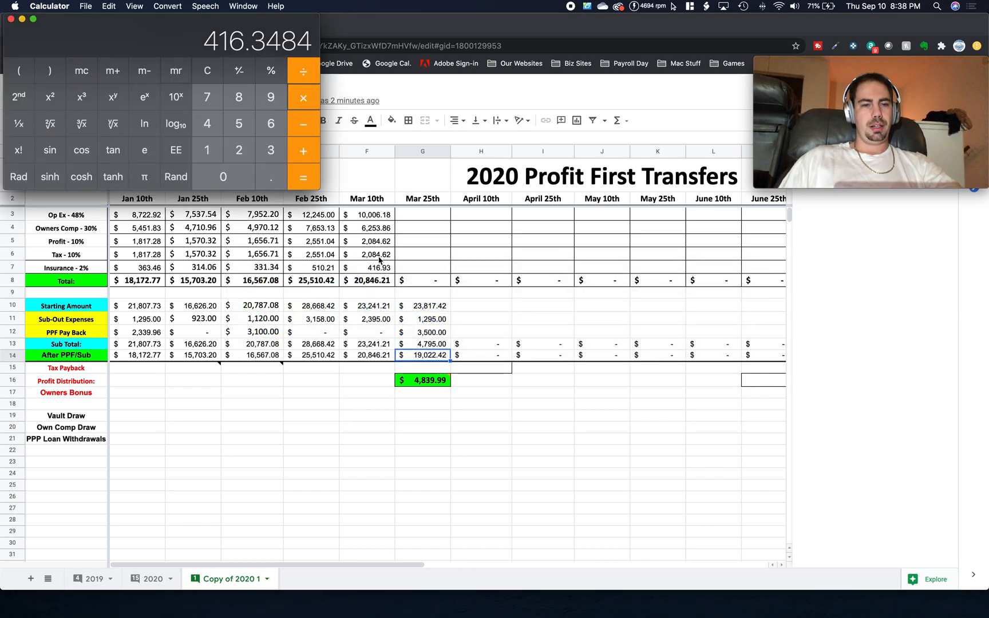
pyautogui.click(207, 70)
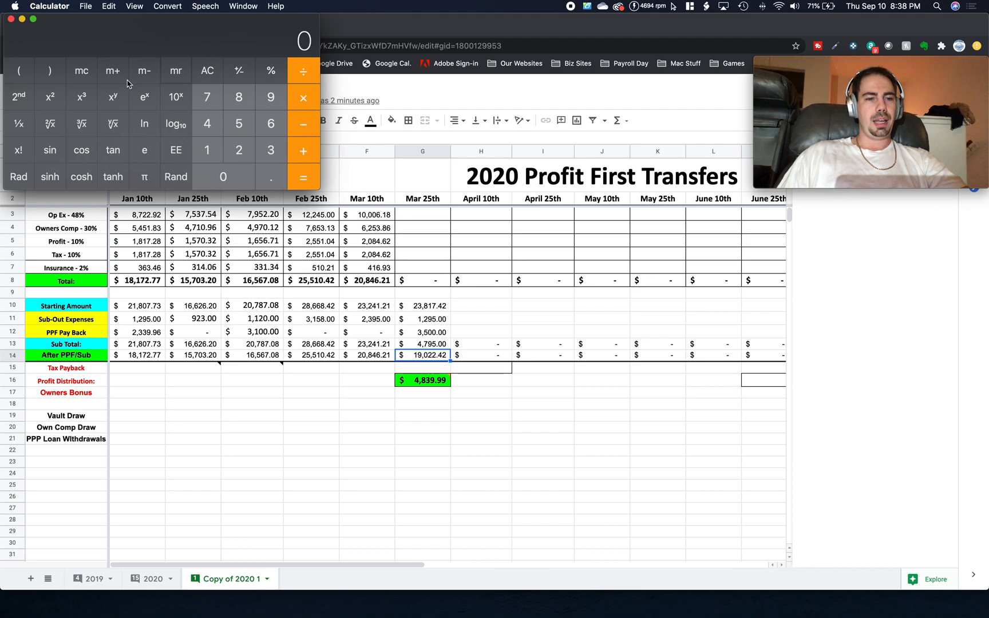
pyautogui.click(82, 72)
pyautogui.click(82, 72)
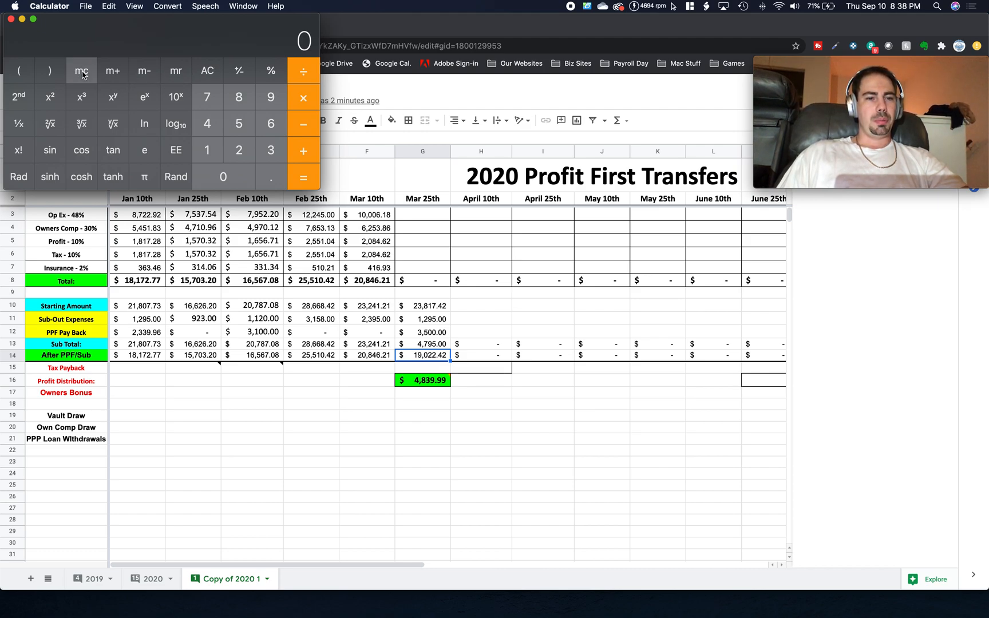
pyautogui.click(81, 7)
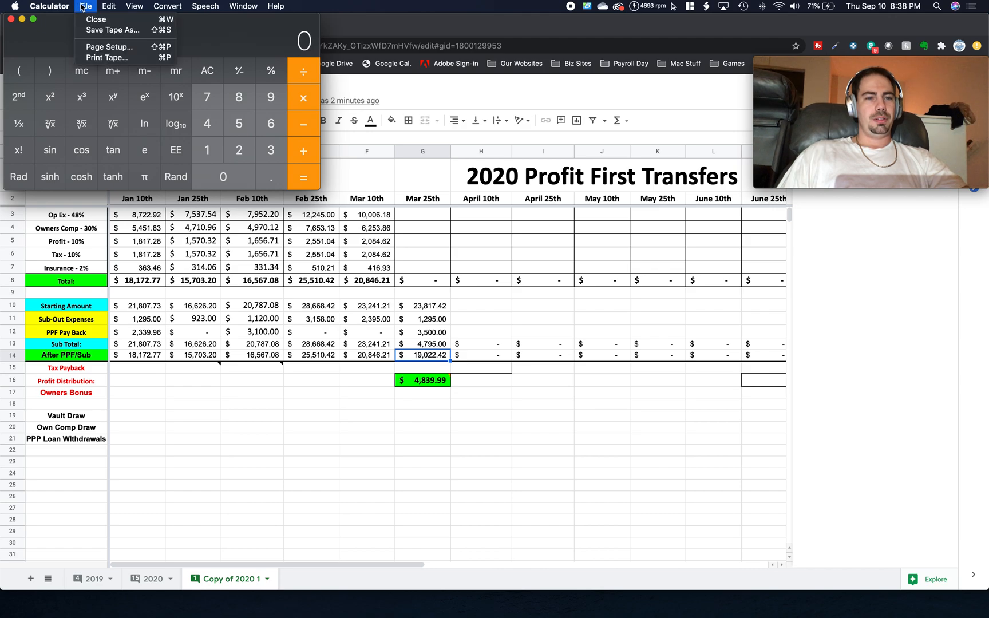
pyautogui.moveTo(111, 5)
pyautogui.moveTo(143, 6)
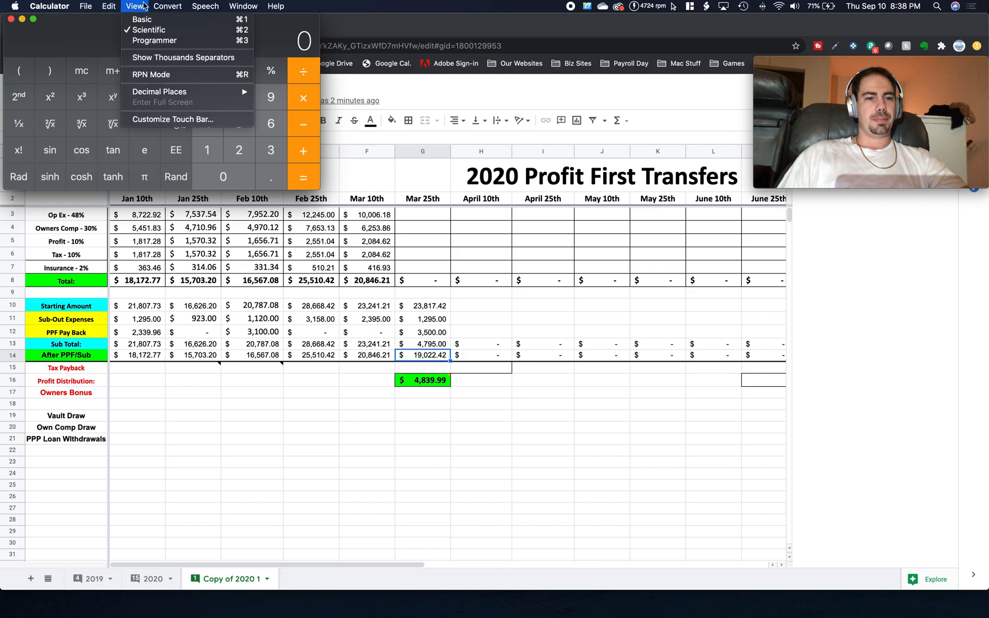
pyautogui.click(99, 50)
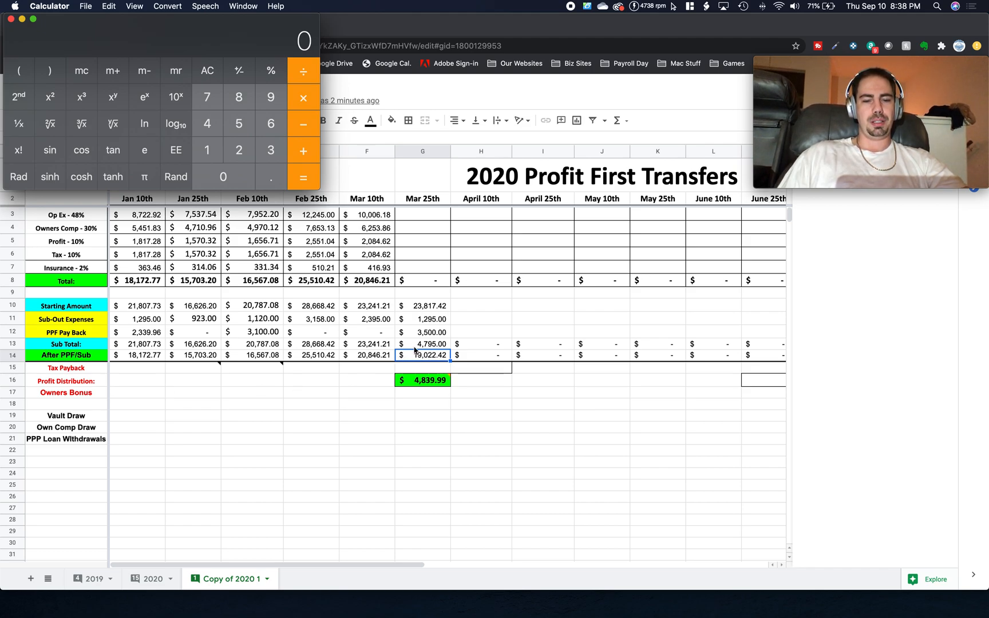
# - Enter the Mar 25th After PPF/Sub amount, 19022.42, in Calculator and add it to memory
pyautogui.write('19')
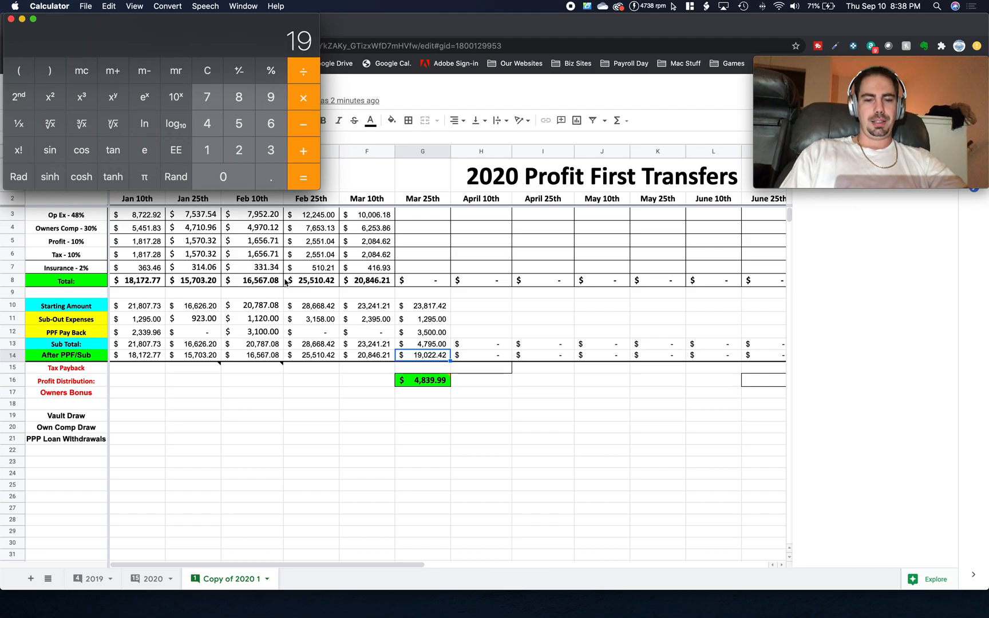
pyautogui.write('022.42')
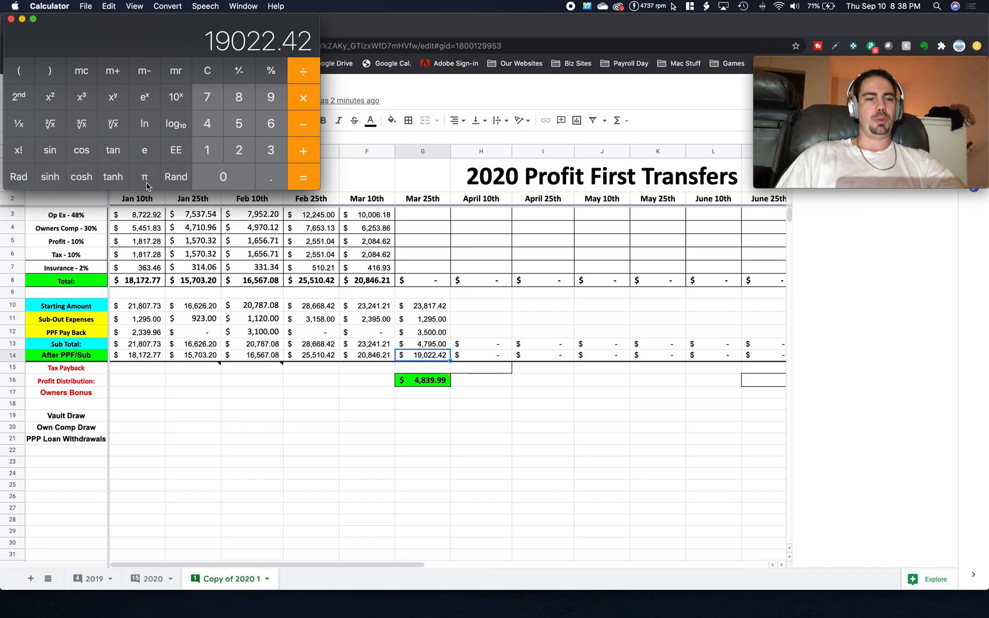
pyautogui.click(111, 75)
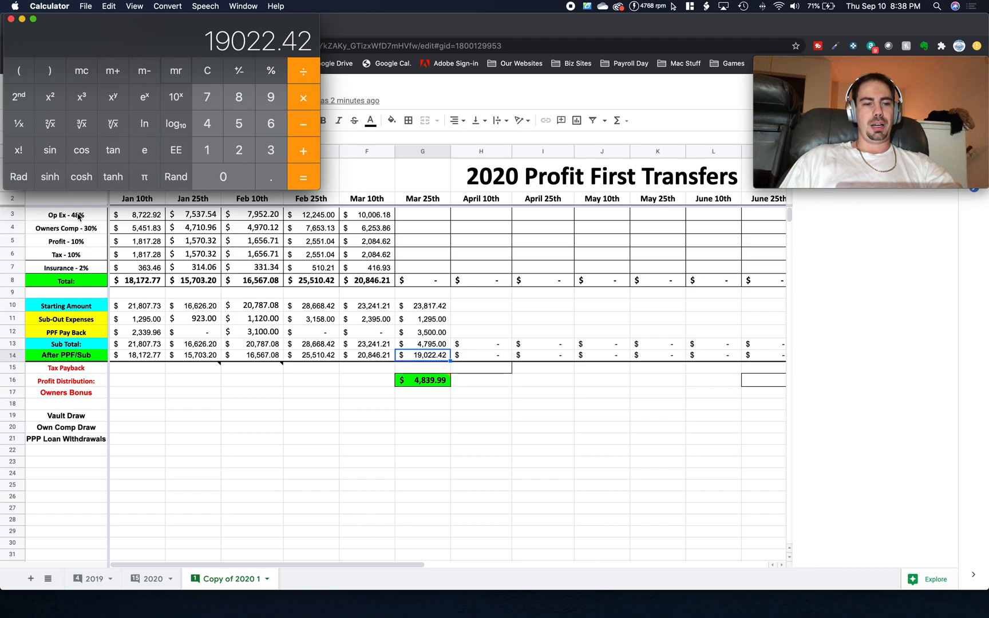
# - Multiply the After PPF/Sub amount by 48% to calculate the Mar 25th Op Ex share
pyautogui.click(302, 98)
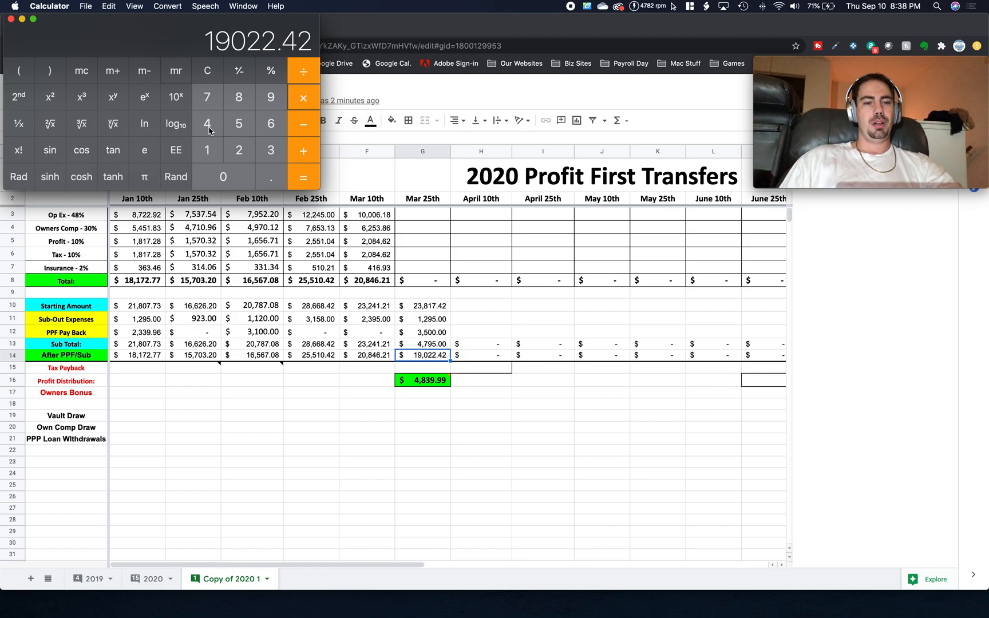
pyautogui.click(208, 129)
pyautogui.click(239, 98)
pyautogui.click(271, 72)
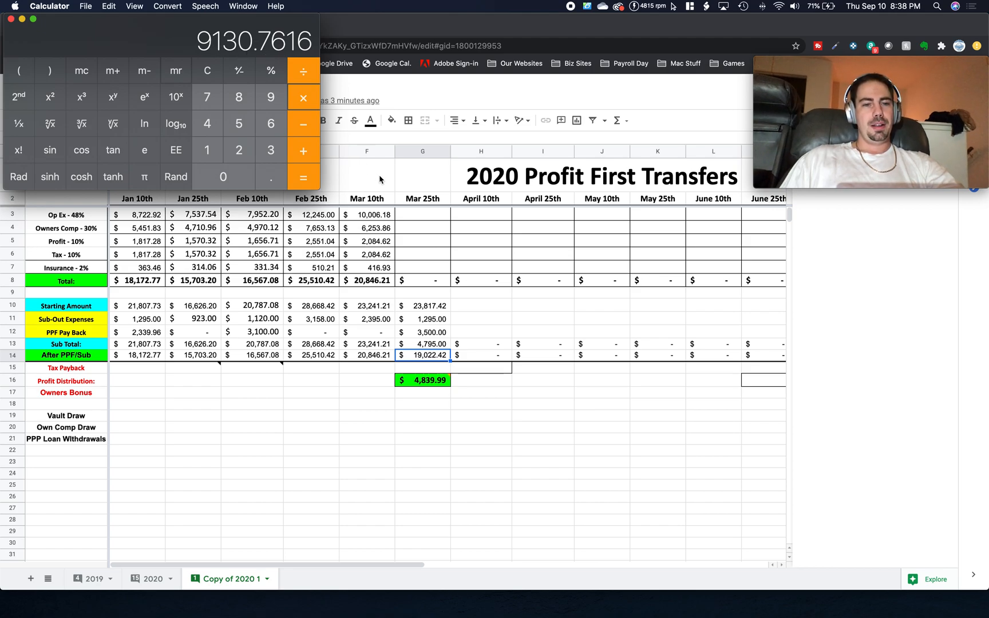
# - Return to the spreadsheet and enter 9130.76 as the Mar 25th Op Ex amount
pyautogui.click(409, 207)
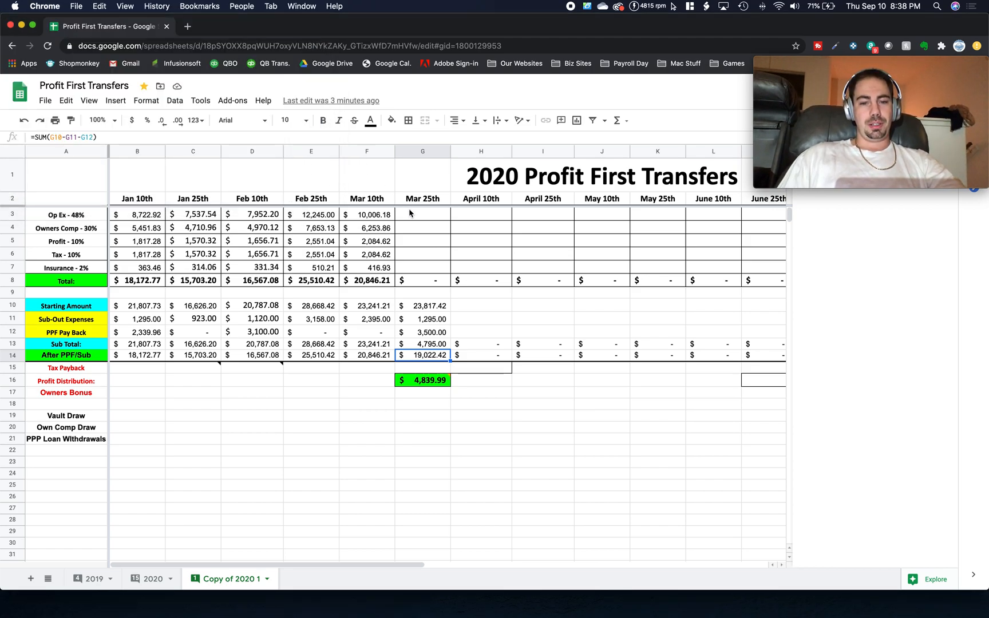
pyautogui.click(410, 214)
pyautogui.write('9,1')
pyautogui.write('30.')
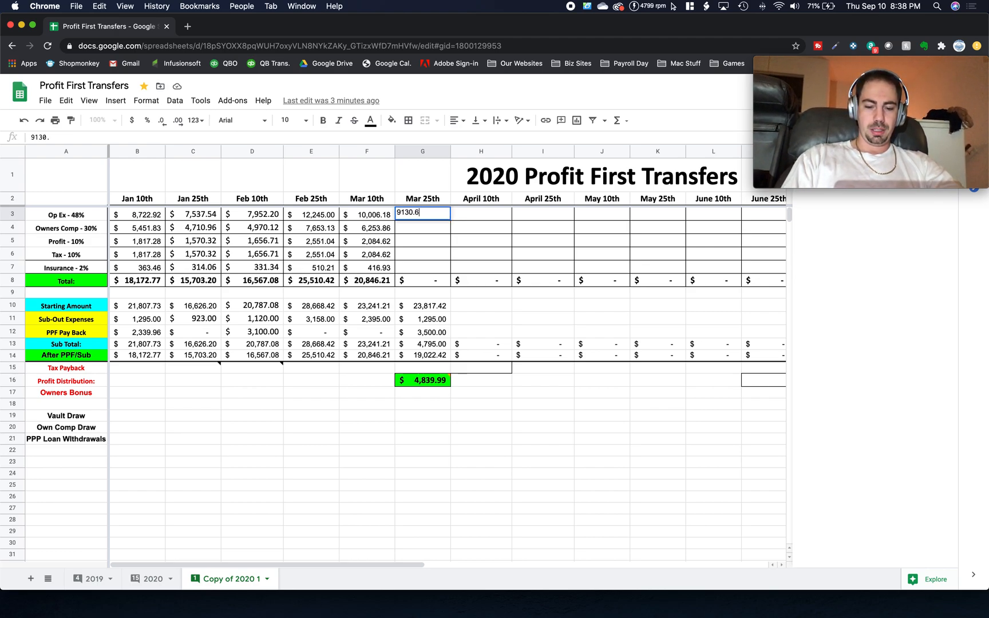
pyautogui.write('76')
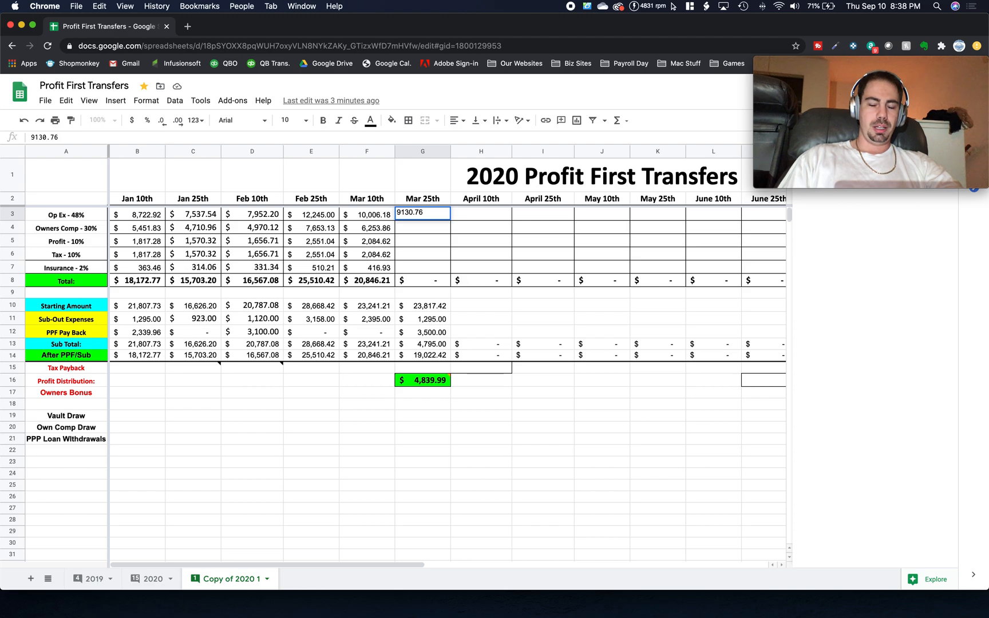
pyautogui.press('Return')
pyautogui.press('Right')
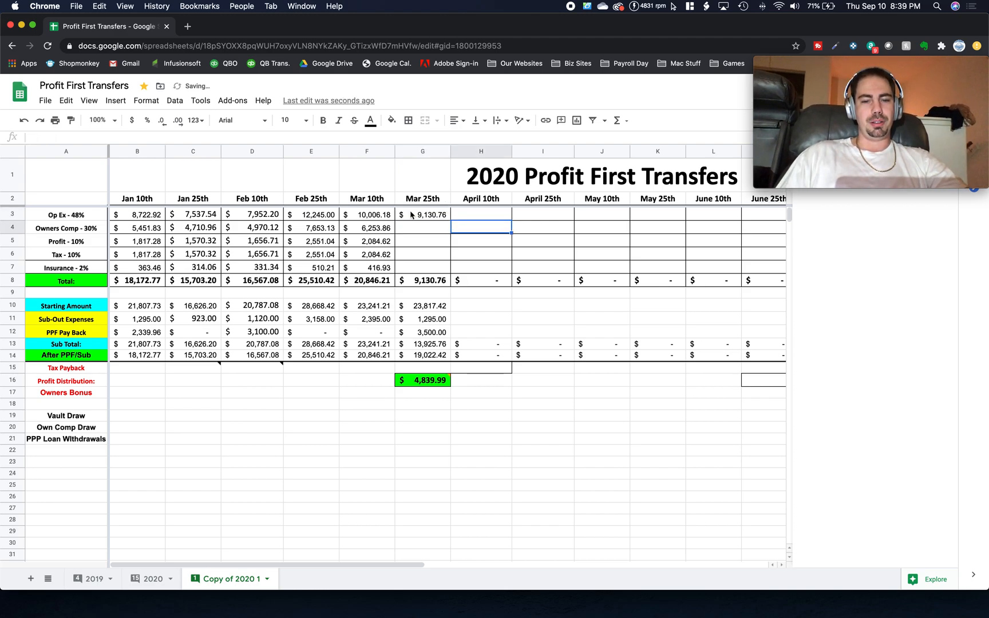
pyautogui.click(433, 218)
# - In Calculator, recall the stored After PPF/Sub amount and multiply it by 30% for the Owners Comp share
pyautogui.press('super+Tab')
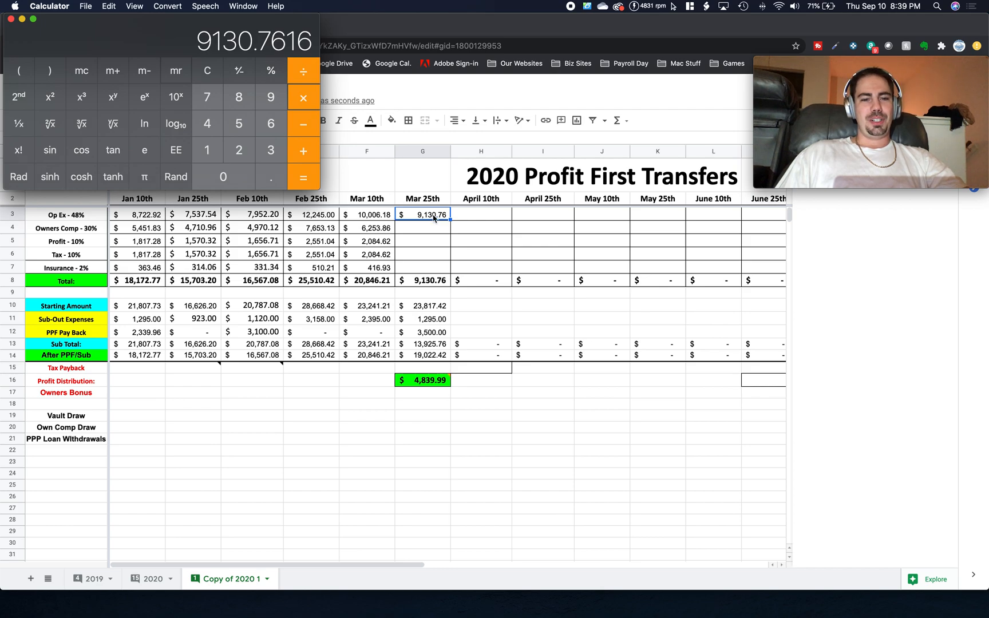
pyautogui.click(206, 72)
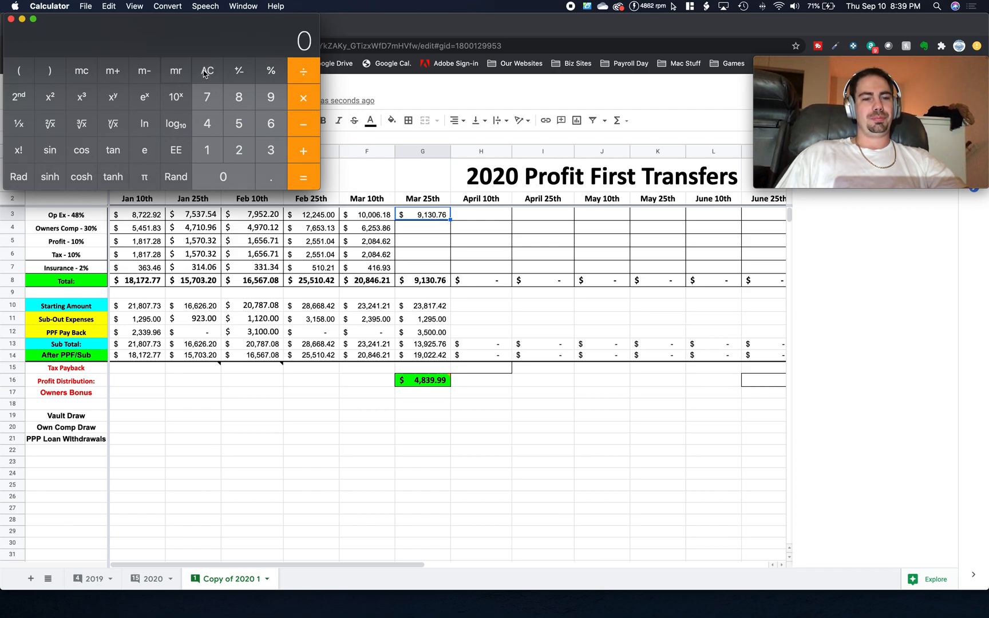
pyautogui.click(172, 73)
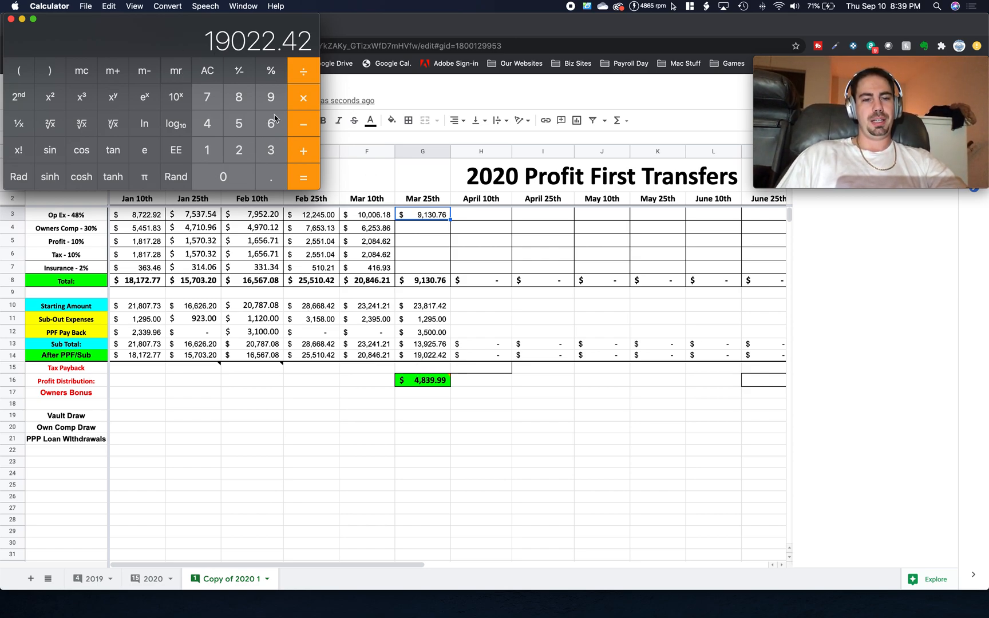
pyautogui.click(301, 101)
pyautogui.click(267, 148)
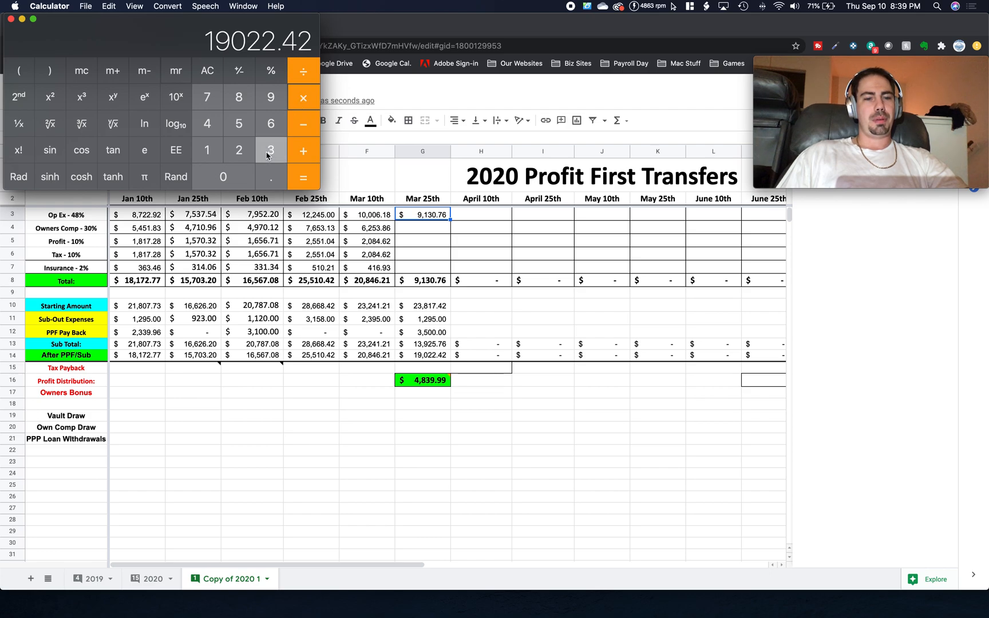
pyautogui.click(233, 178)
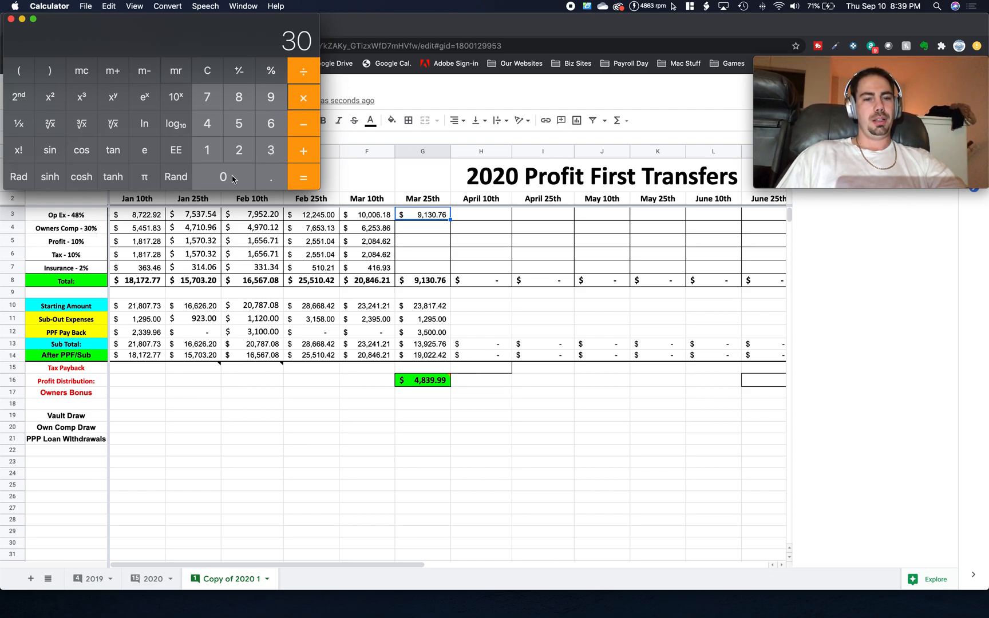
pyautogui.click(273, 79)
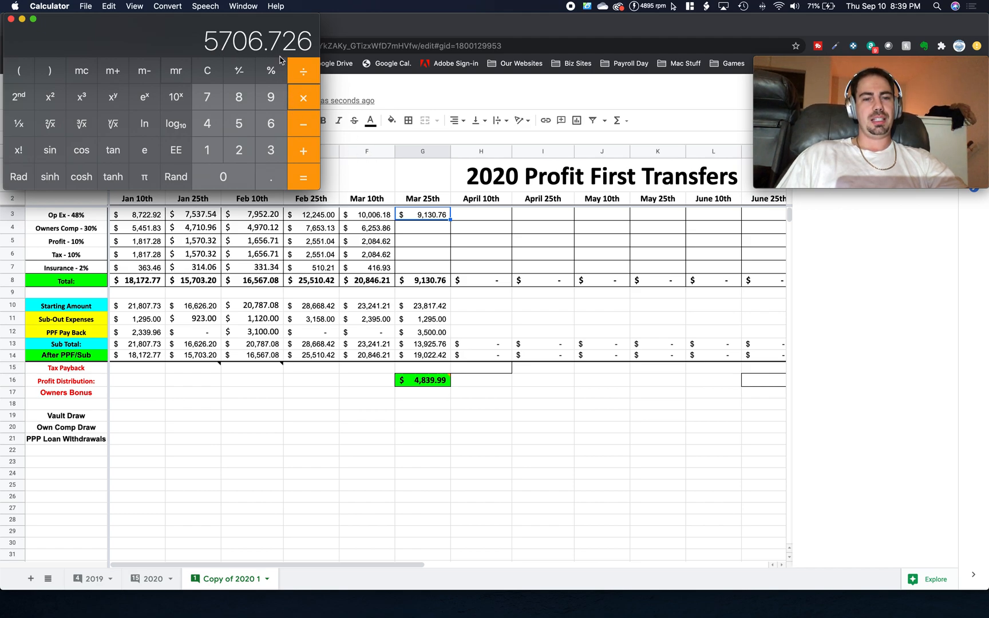
# - Return to the spreadsheet and enter 5706.72 as the Mar 25th Owners Comp amount
pyautogui.click(418, 229)
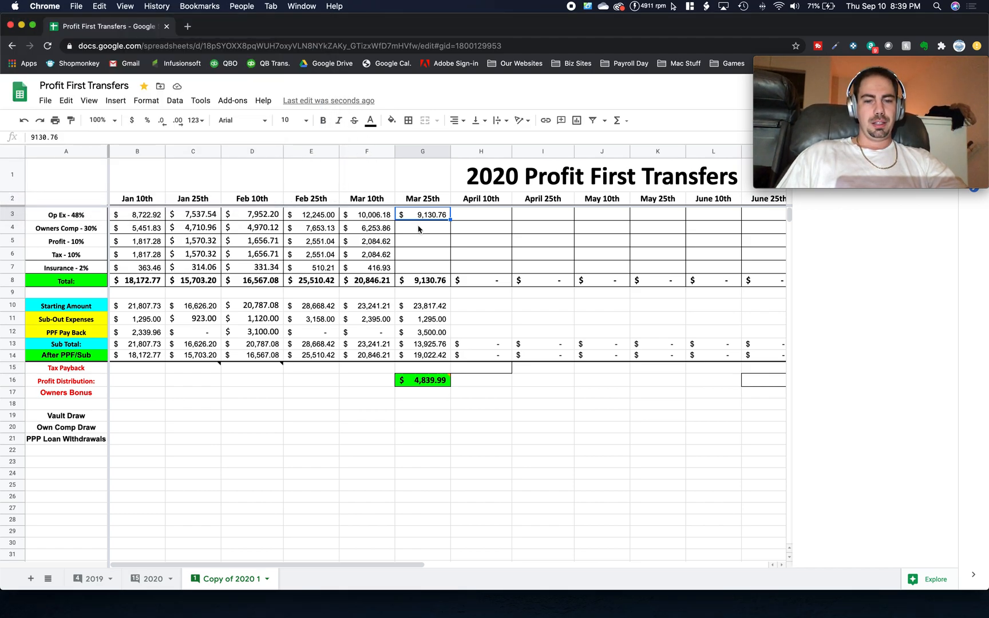
pyautogui.click(419, 228)
pyautogui.write('5,706')
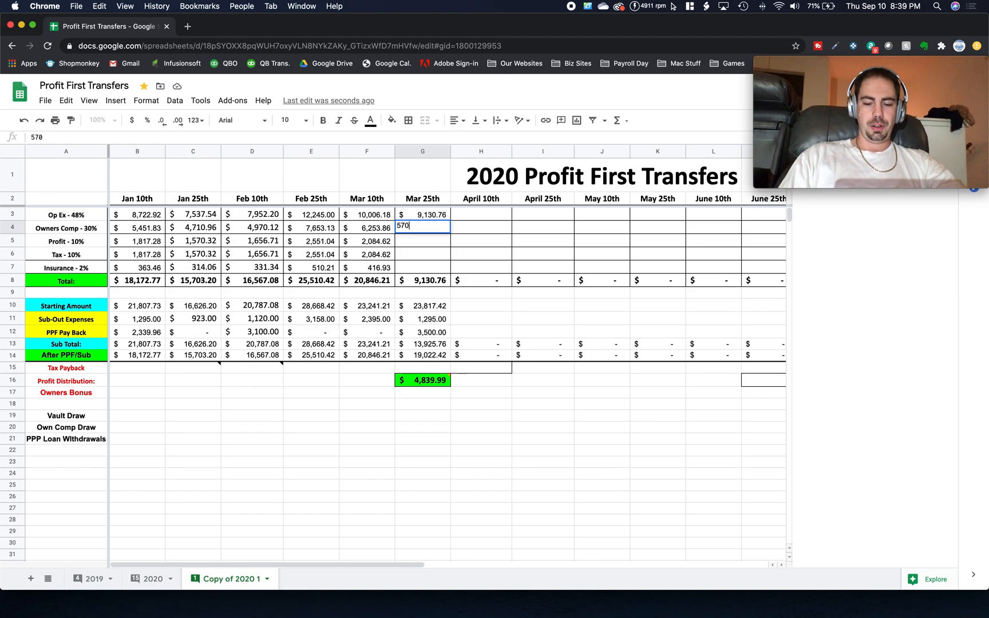
pyautogui.write('.72')
pyautogui.press('Return')
# - In Calculator, recall the stored After PPF/Sub amount and multiply it by 10% for the Profit share
pyautogui.press('super+Tab')
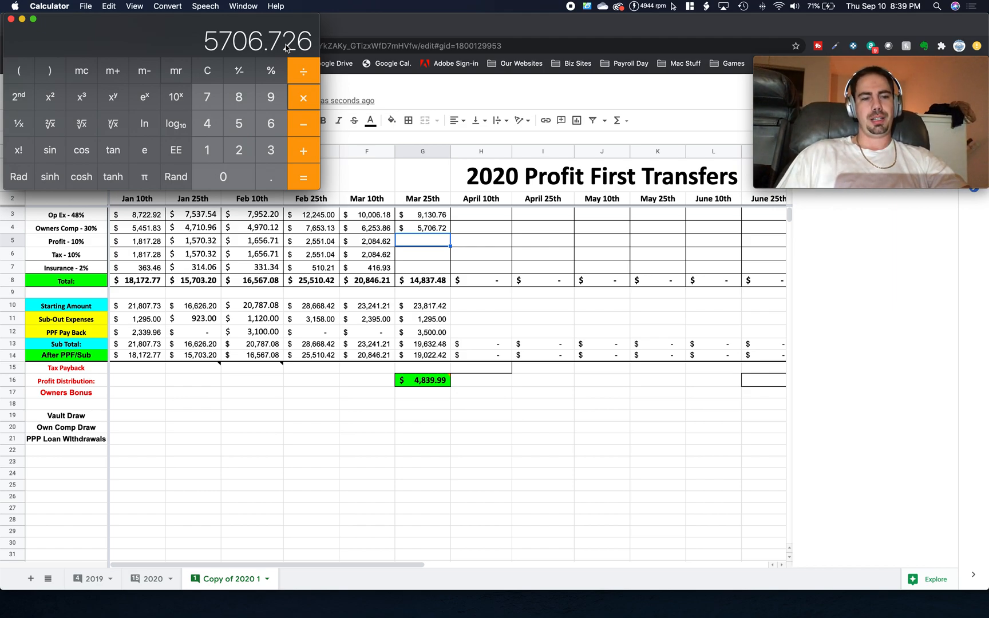
pyautogui.click(208, 74)
pyautogui.click(178, 74)
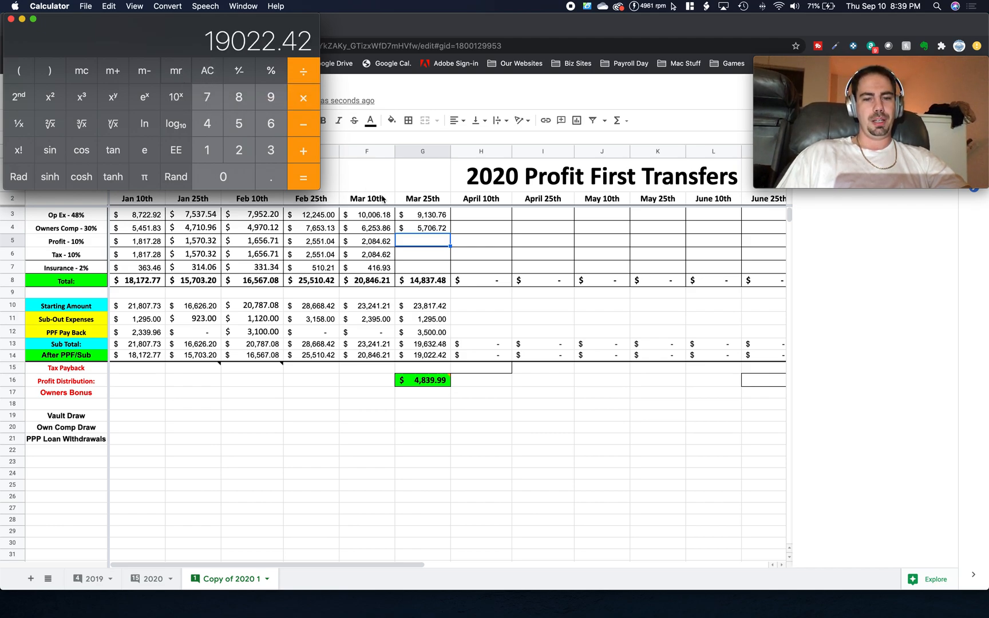
pyautogui.click(307, 107)
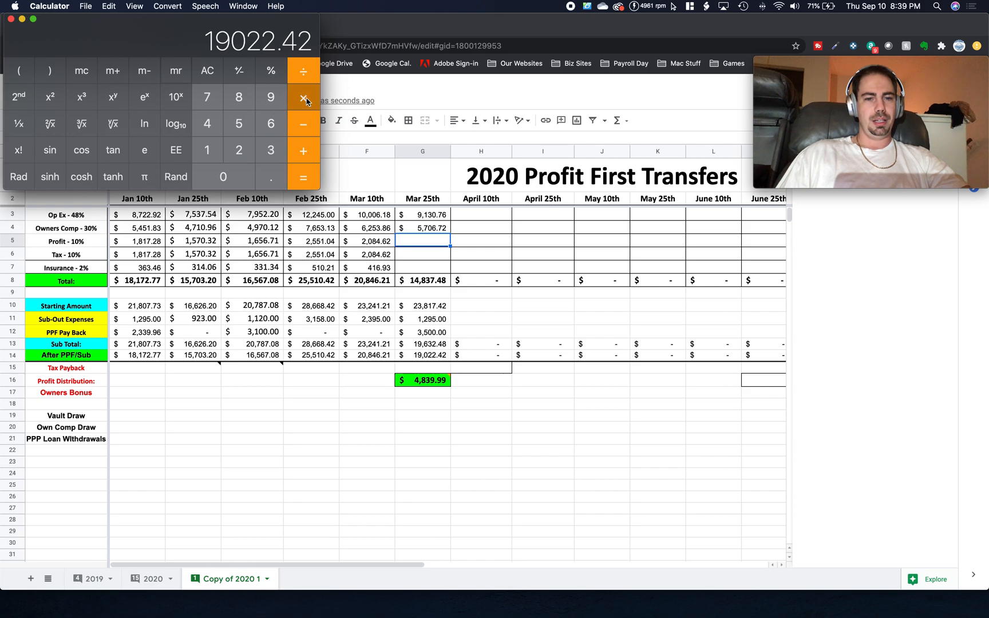
pyautogui.click(215, 154)
pyautogui.click(214, 178)
pyautogui.click(268, 71)
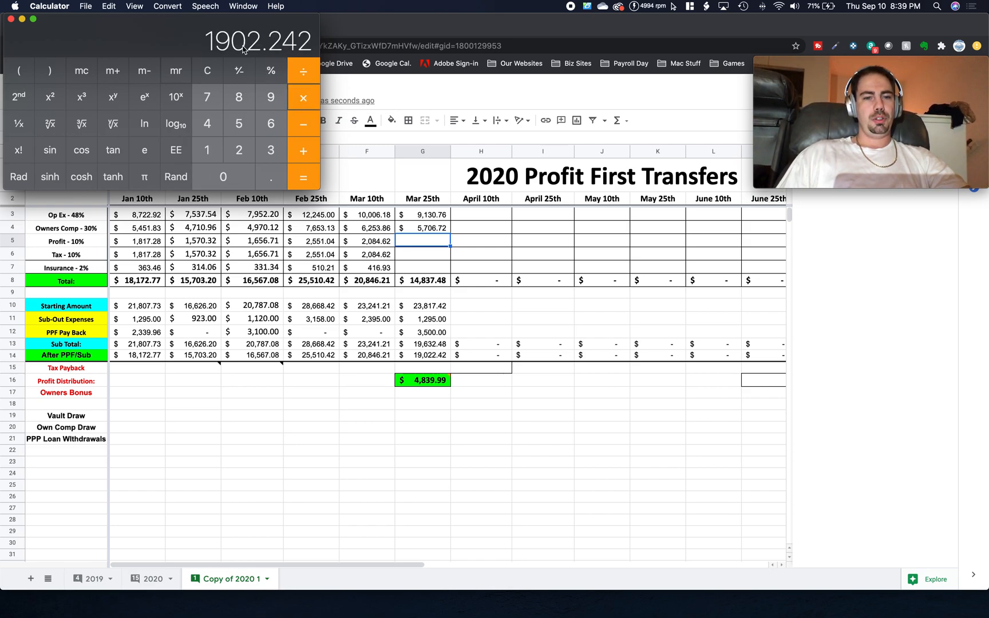
# - Back in the spreadsheet, enter 1902.24 for both the Profit and Tax amounts in the Mar 25th column
pyautogui.click(417, 243)
pyautogui.write('1,902.24')
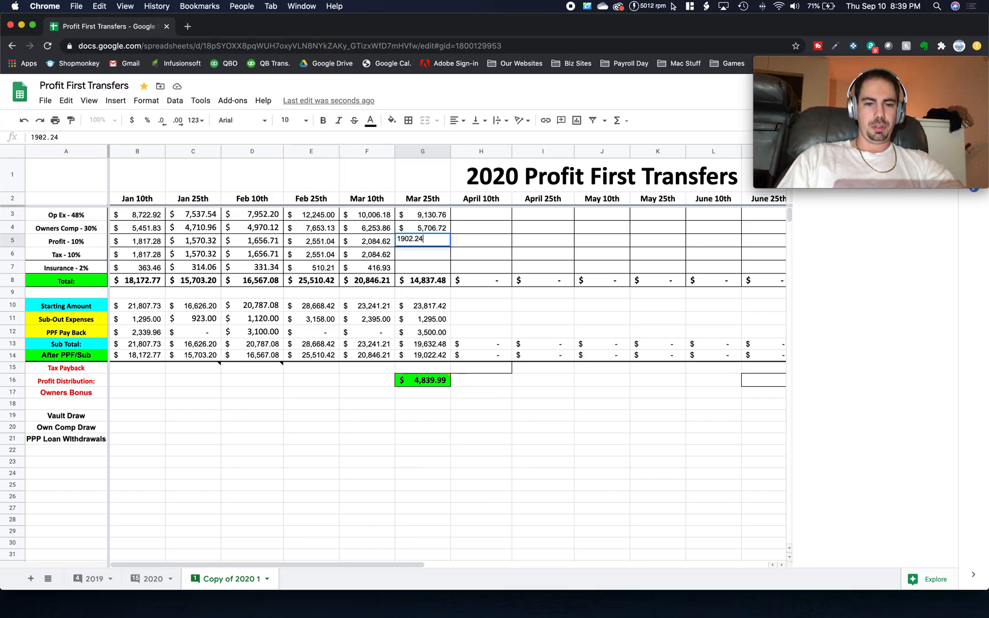
pyautogui.press('Return')
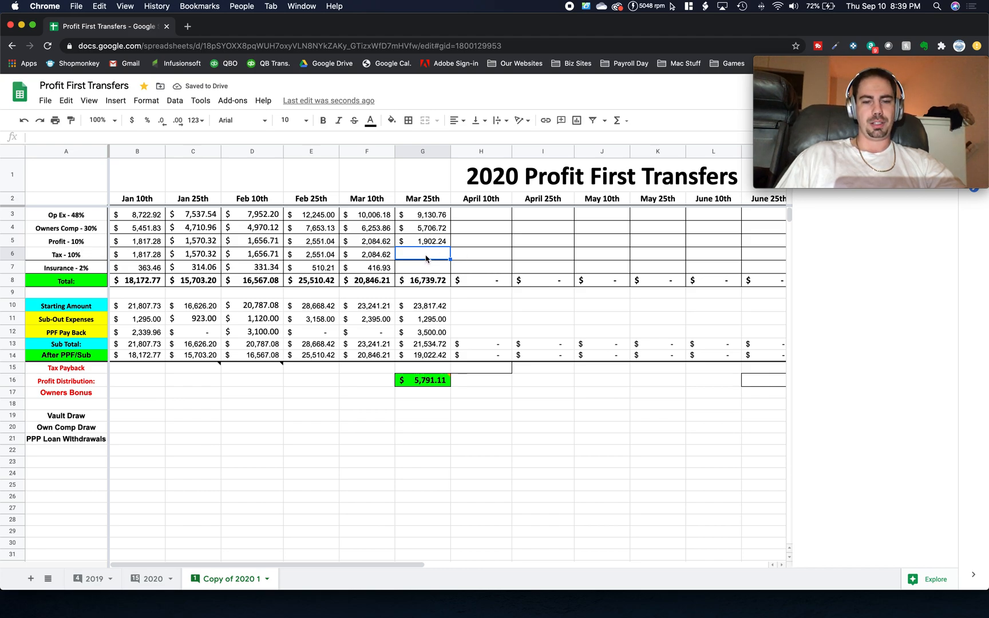
pyautogui.write('1902.24')
pyautogui.press('Return')
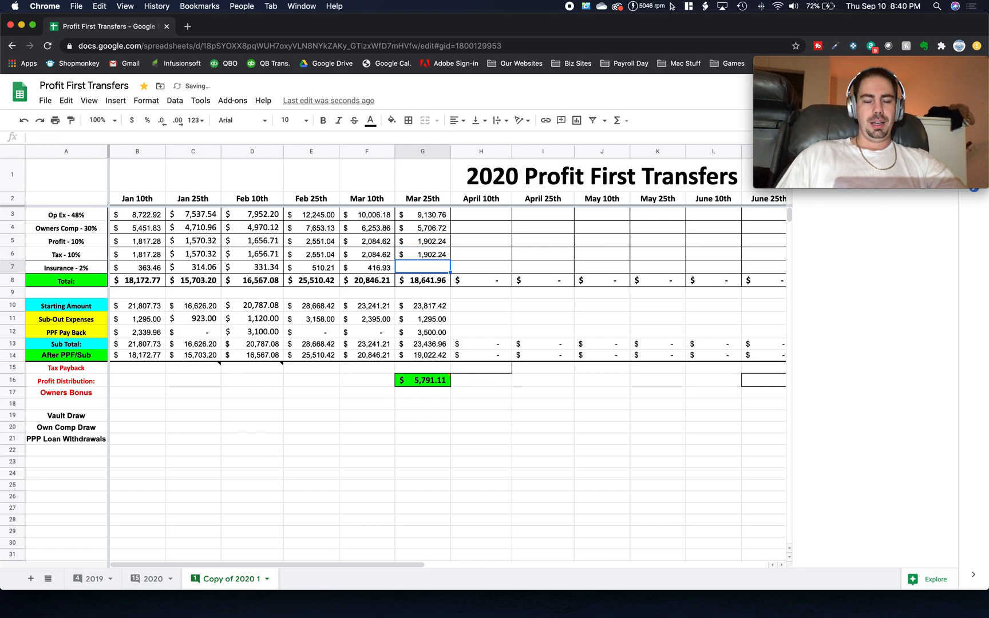
# - In Calculator, take the 19022.42 After PPF/Sub amount again and multiply it by 2% for the Insurance share
pyautogui.press('super+Tab')
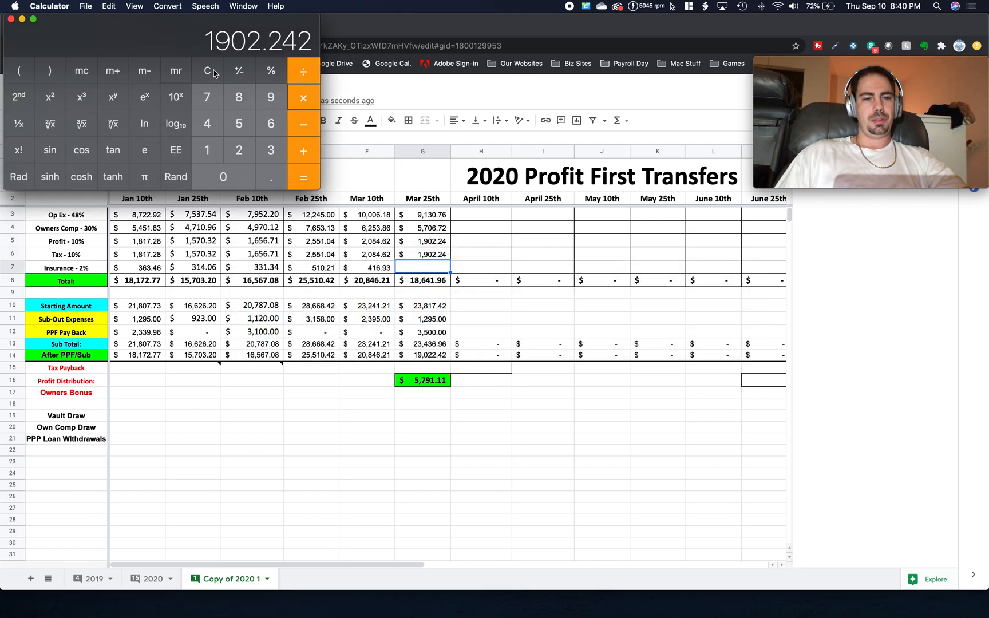
pyautogui.click(208, 70)
pyautogui.write('19022.42')
pyautogui.click(305, 106)
pyautogui.click(247, 149)
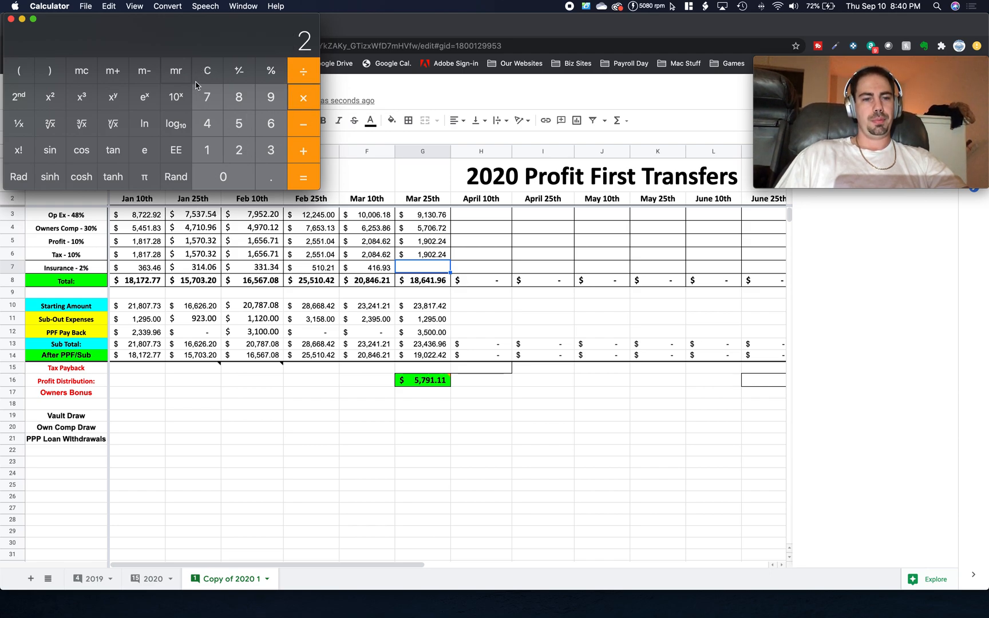
pyautogui.click(264, 72)
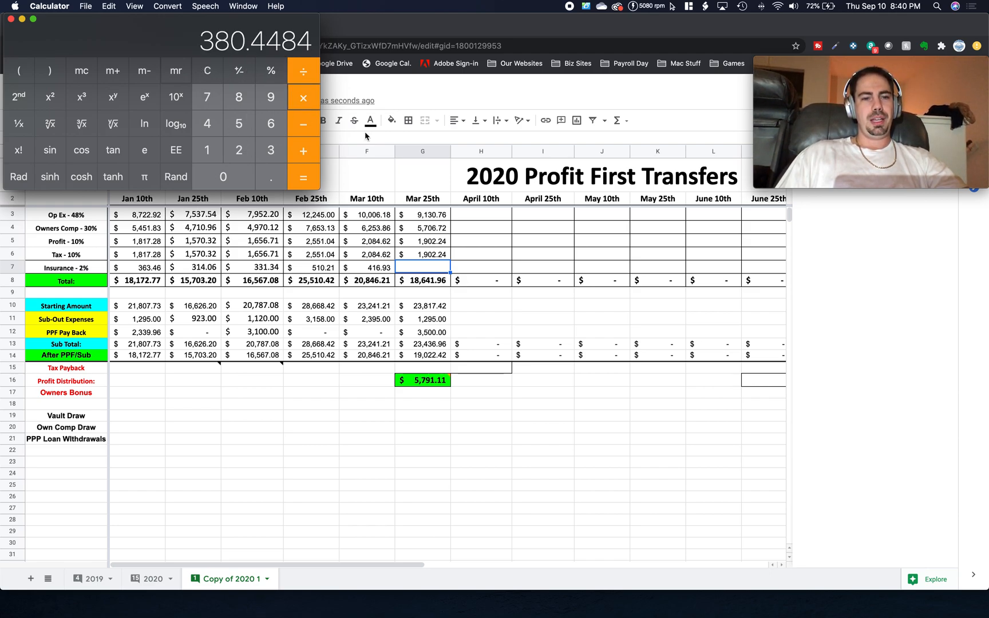
# - Return to the spreadsheet and enter 380.44 as the Mar 25th Insurance amount
pyautogui.click(426, 268)
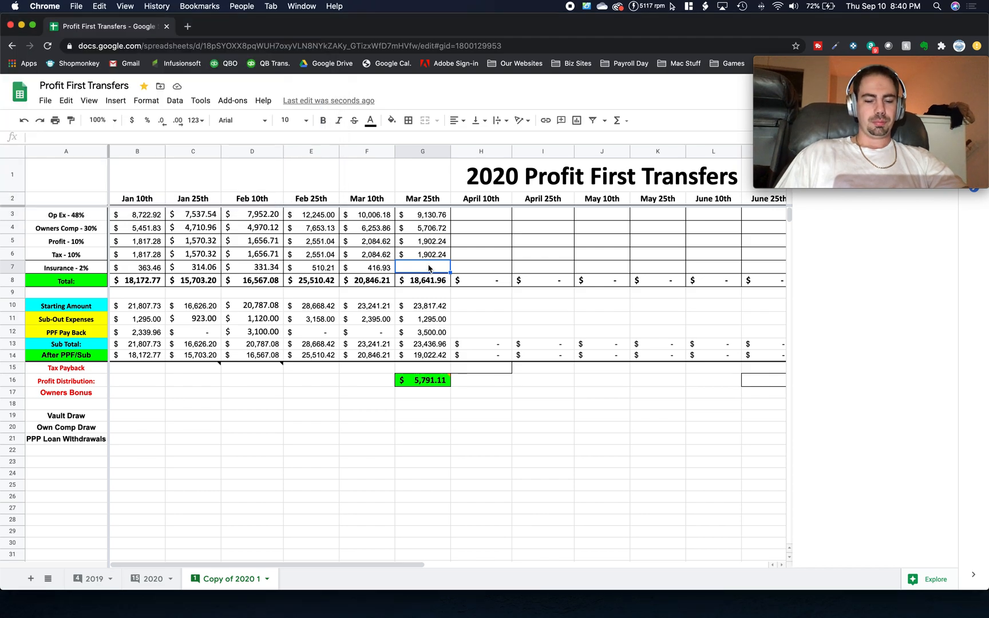
pyautogui.write('380.44')
pyautogui.press('Return')
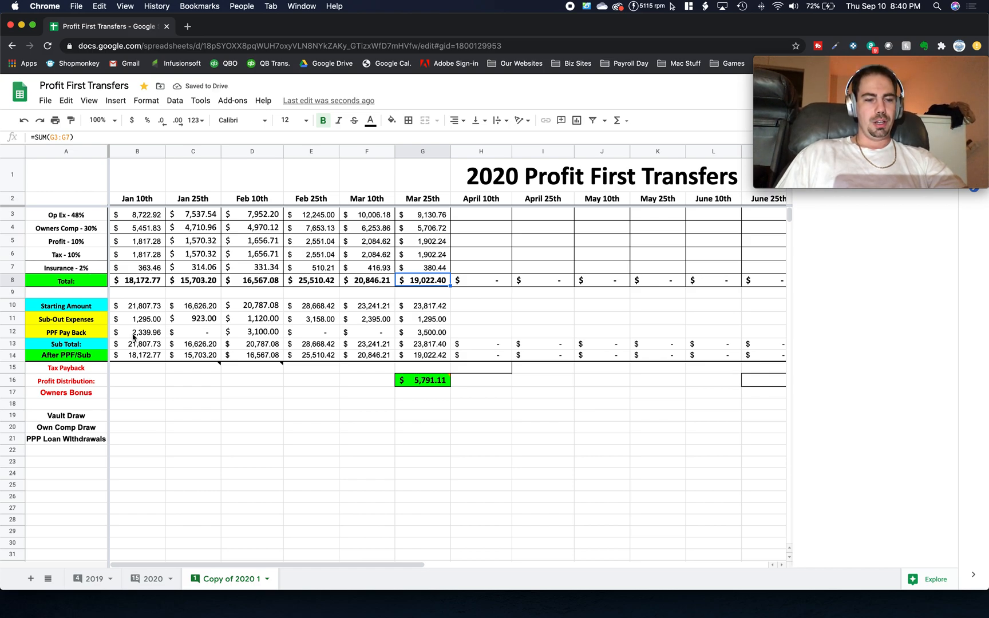
# - Compare the Mar 25th allocation Total with the After PPF/Sub amount
pyautogui.click(90, 358)
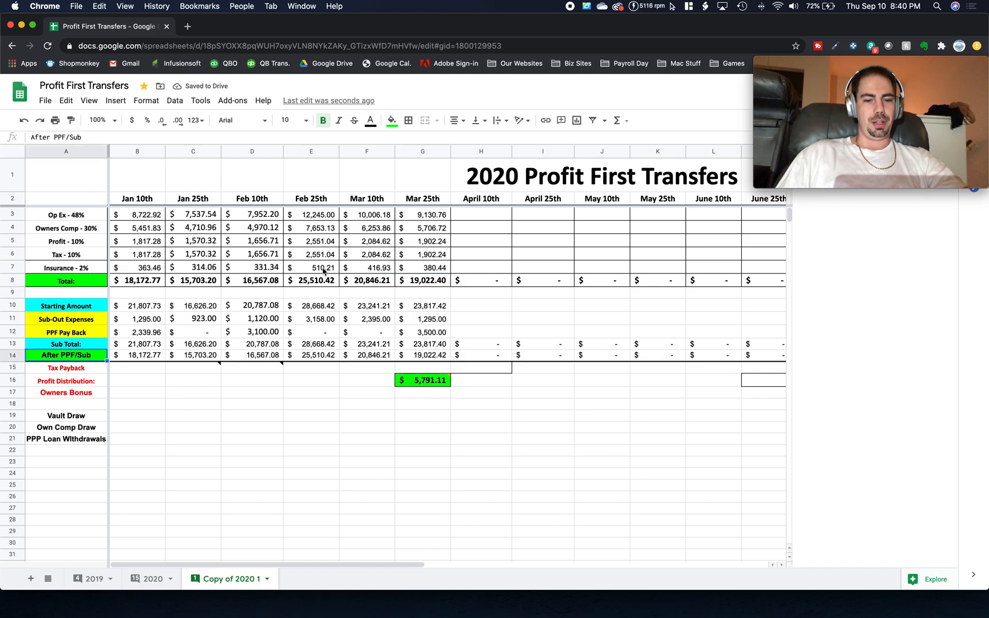
pyautogui.click(423, 282)
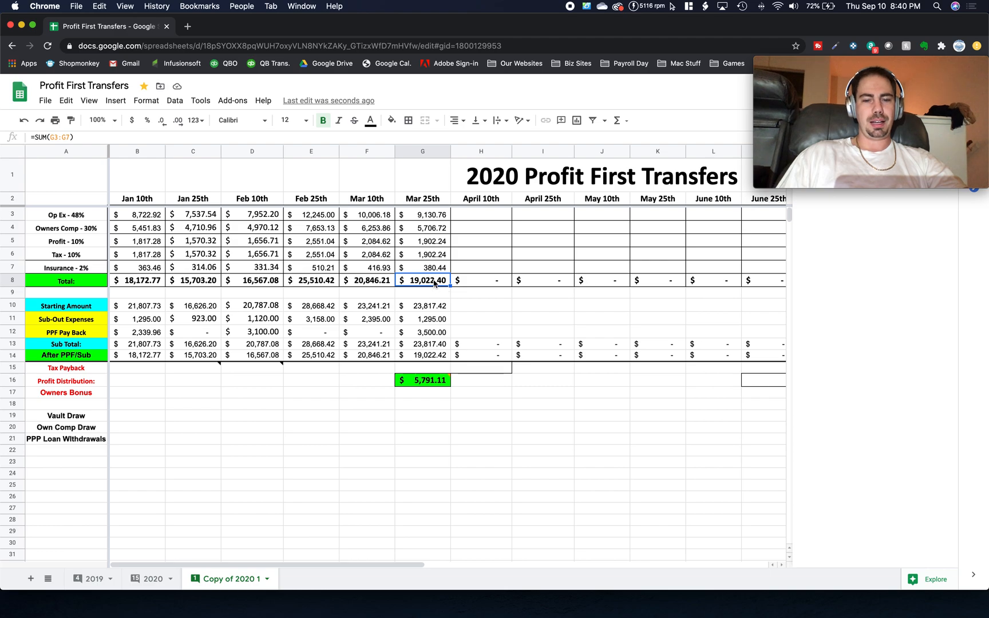
pyautogui.click(427, 357)
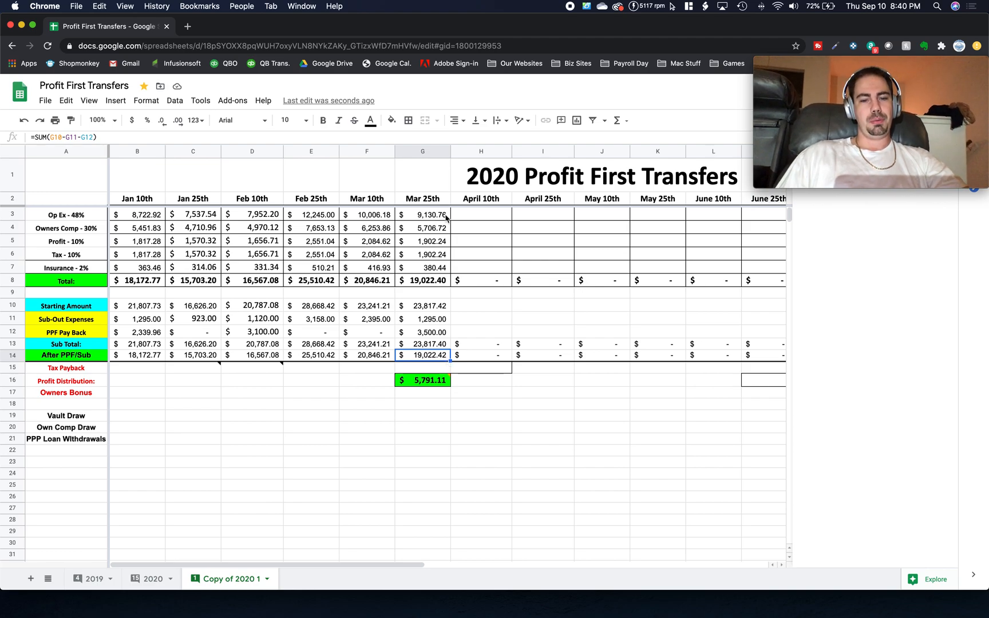
# - Round the Mar 25th Owners Comp amount up to 5706.73
pyautogui.click(442, 232)
pyautogui.doubleClick(441, 231)
pyautogui.press('BackSpace')
pyautogui.write('3')
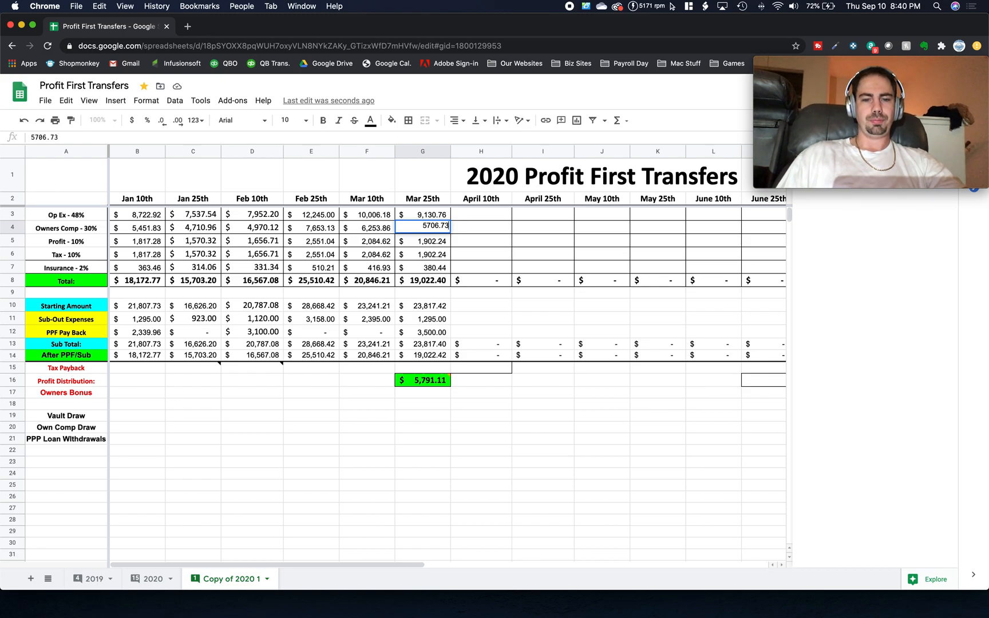
pyautogui.press('Return')
# - Check the unrounded Insurance result in Calculator, and change the Mar 25th Insurance amount to 380.45 in the spreadsheet
pyautogui.press('super+Tab')
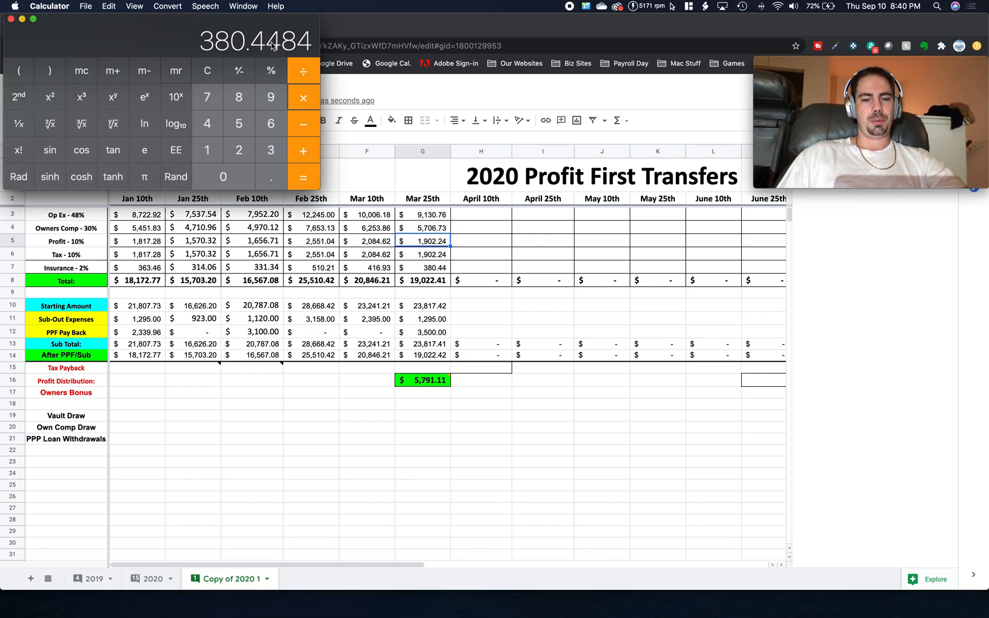
pyautogui.press('super+Tab')
pyautogui.click(441, 267)
pyautogui.write('380.44')
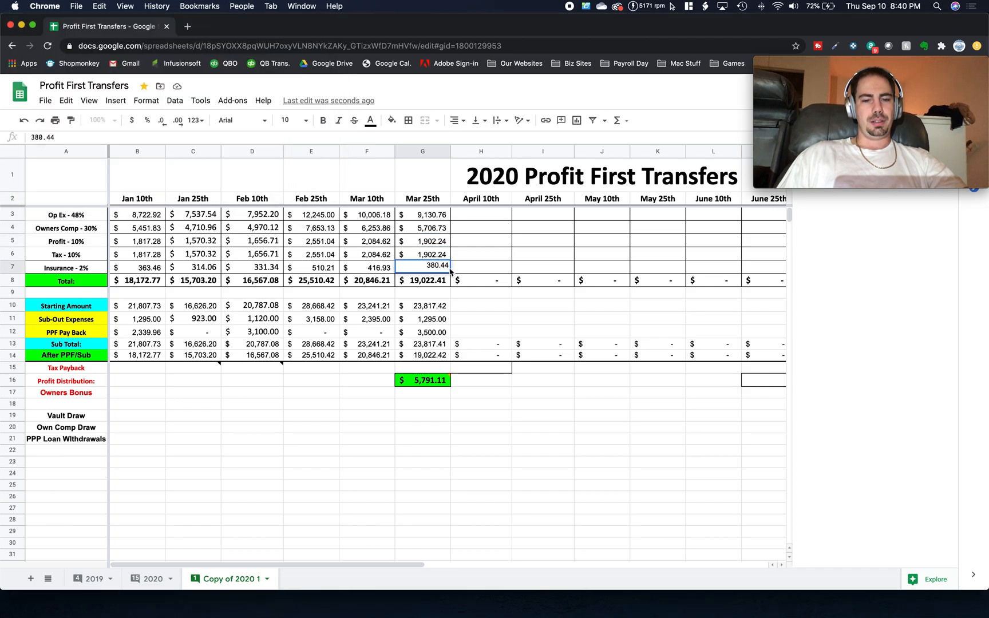
pyautogui.press('BackSpace')
pyautogui.write('5')
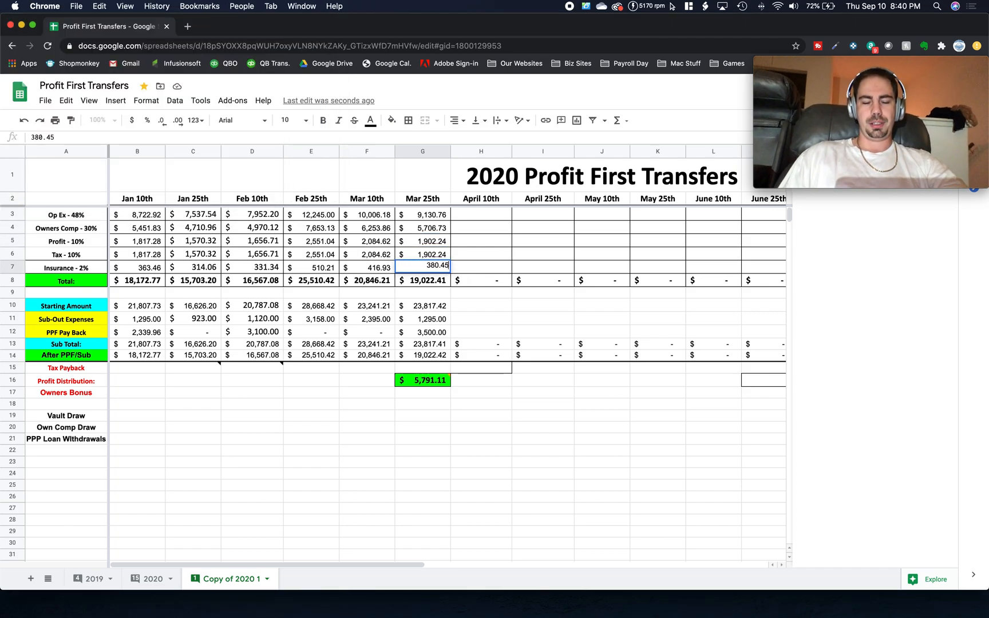
pyautogui.press('Return')
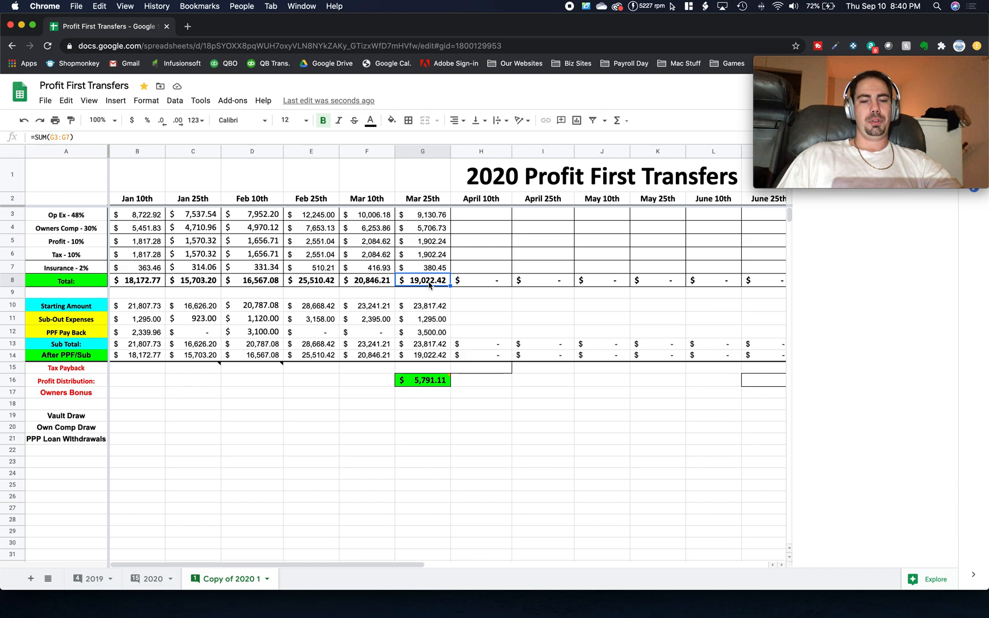
# - Rename the Sub Total row label above After PPF/Sub to "Total:"
pyautogui.click(427, 356)
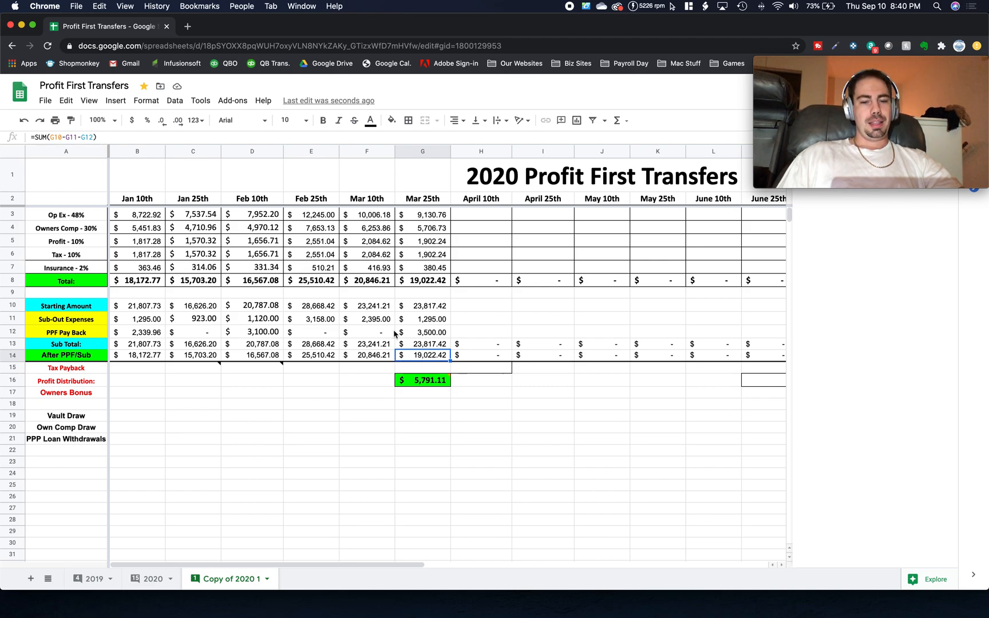
pyautogui.click(426, 345)
pyautogui.click(68, 345)
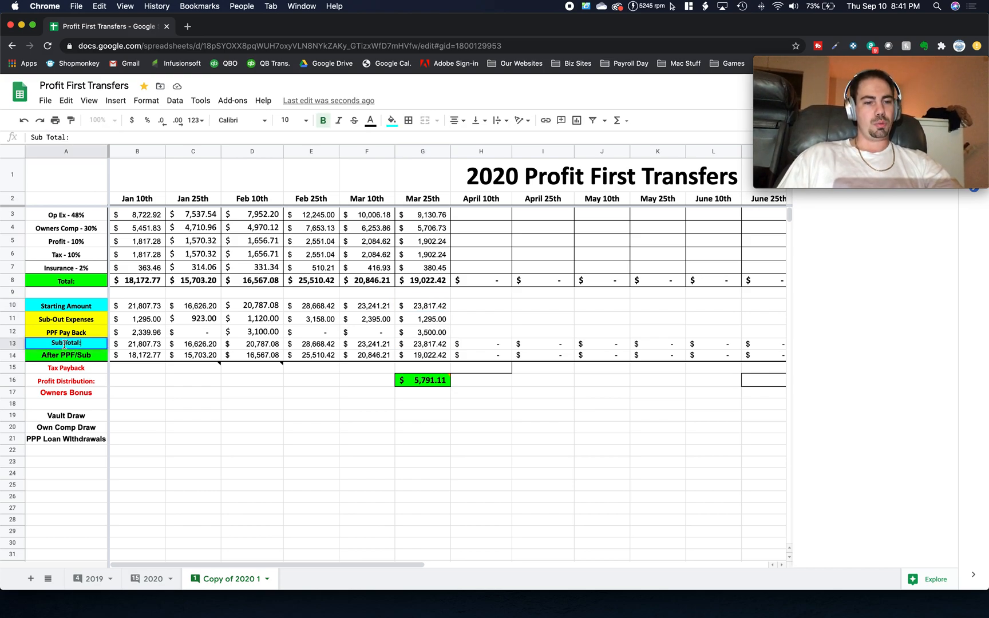
pyautogui.write('Total:')
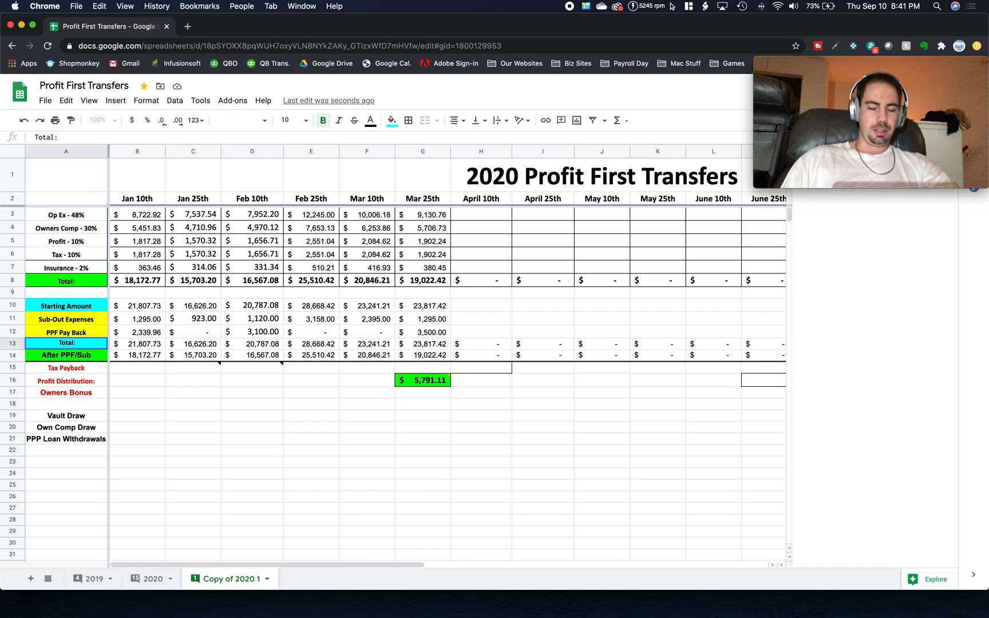
pyautogui.press('Return')
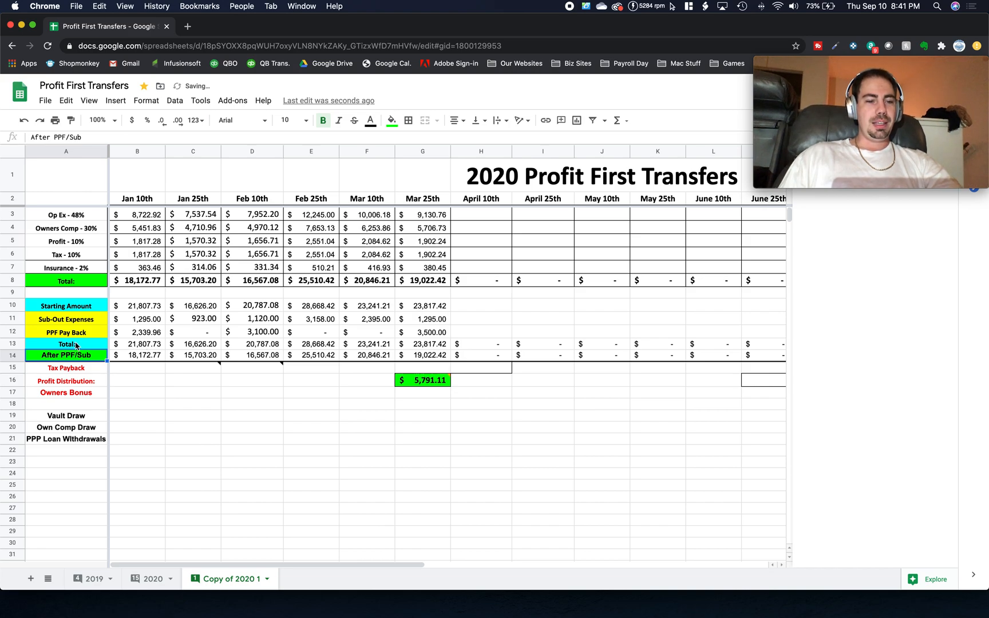
pyautogui.press('Up')
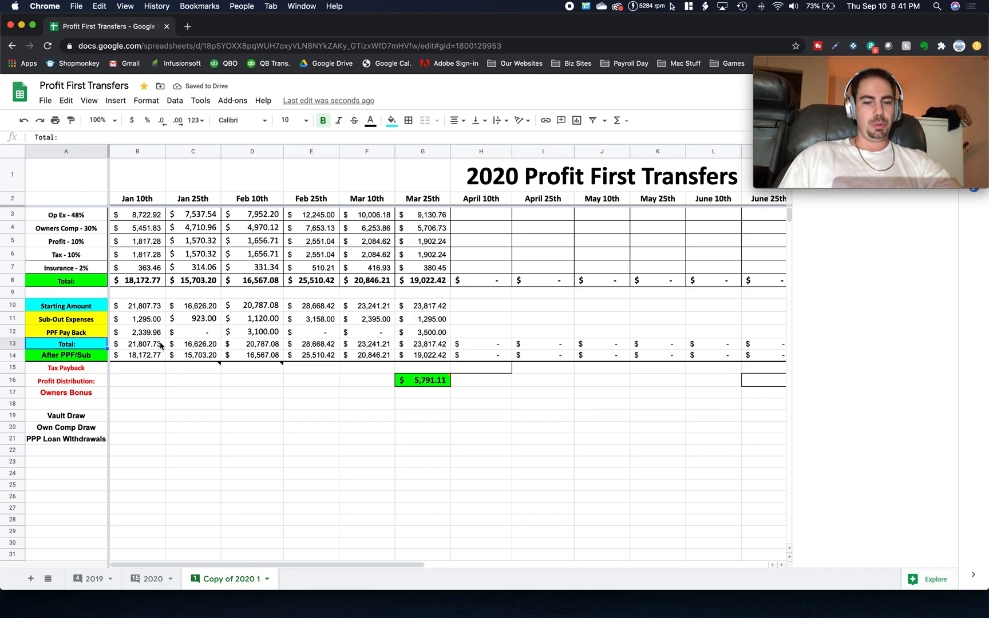
# - Rename the total label beneath the Insurance row to "Accounts Total:"
pyautogui.doubleClick(60, 278)
pyautogui.click(60, 278)
pyautogui.write('Accounts')
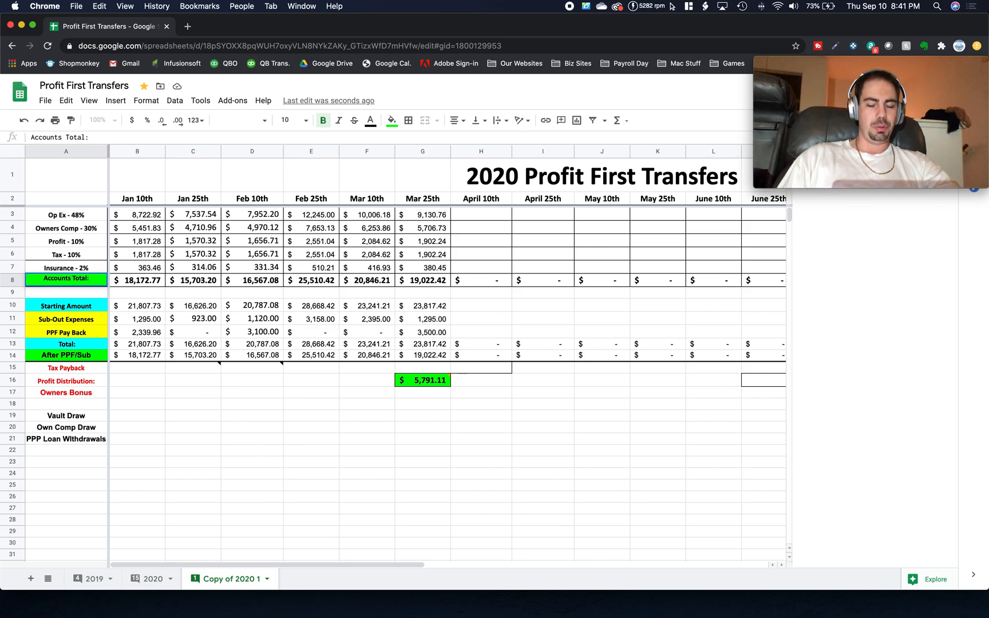
pyautogui.press('Return')
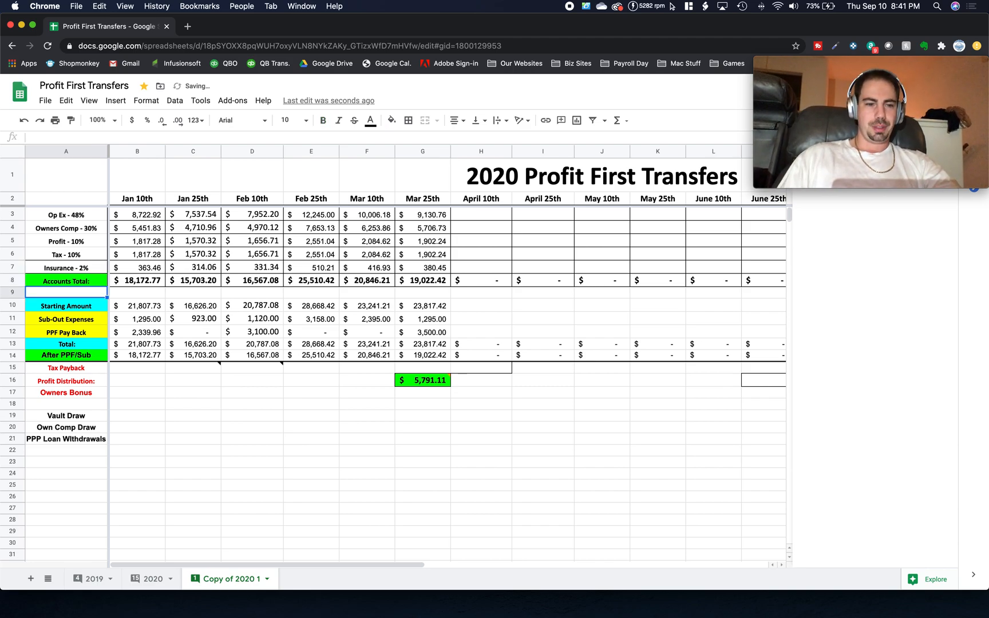
# - Compare the Mar 25th Total formula with its Starting Amount, and examine the Profit Distribution formula and its attached comment
pyautogui.click(423, 345)
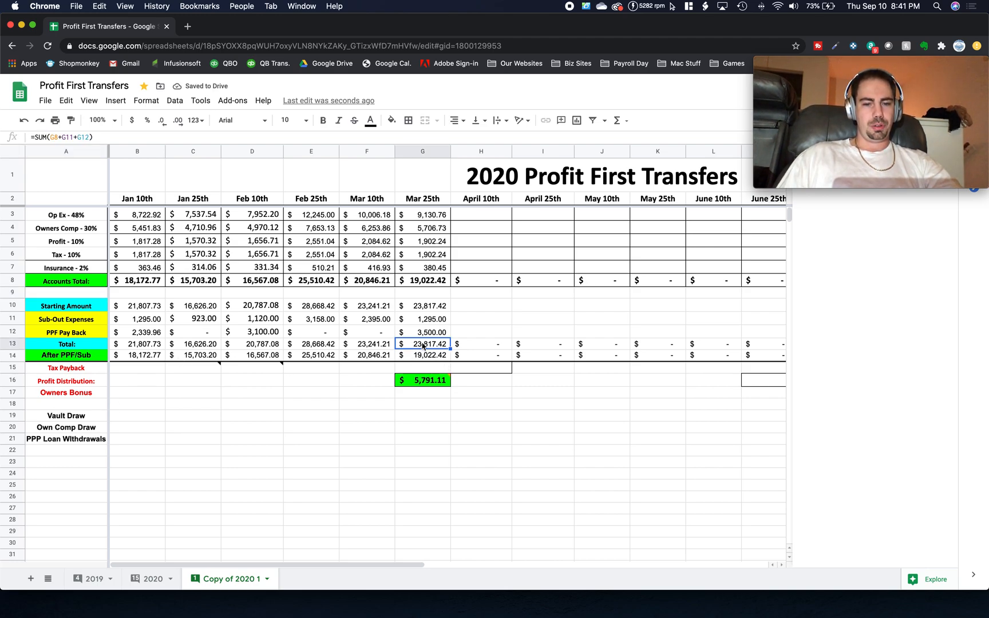
pyautogui.click(419, 309)
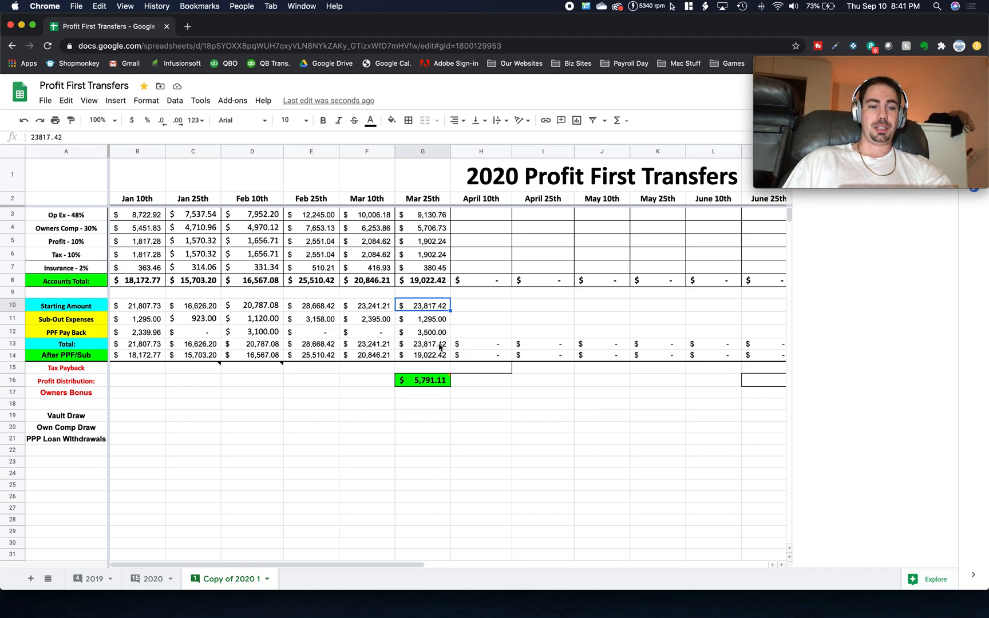
pyautogui.click(422, 381)
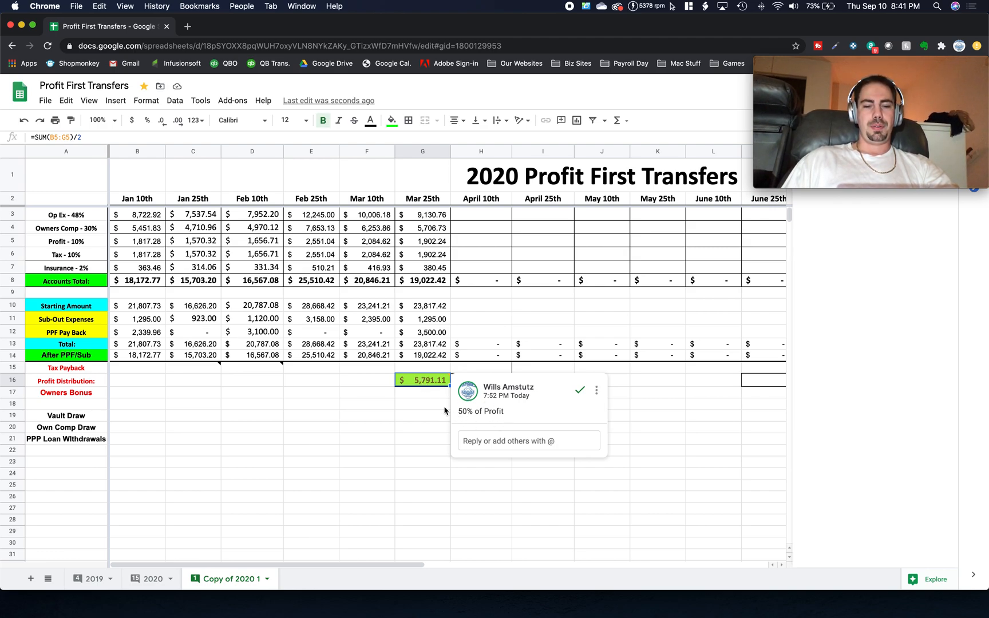
pyautogui.click(434, 394)
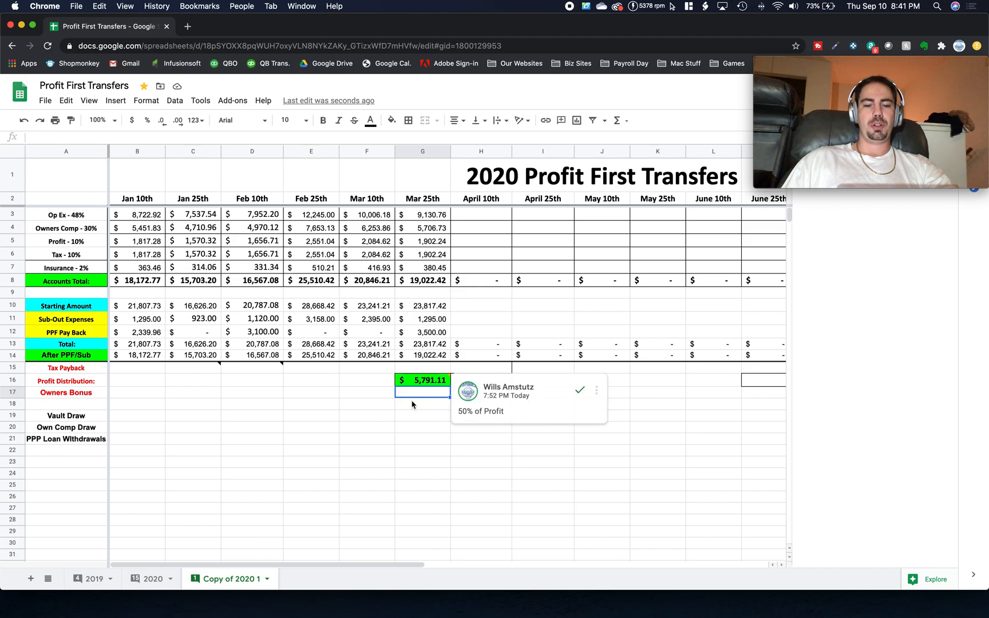
pyautogui.click(412, 404)
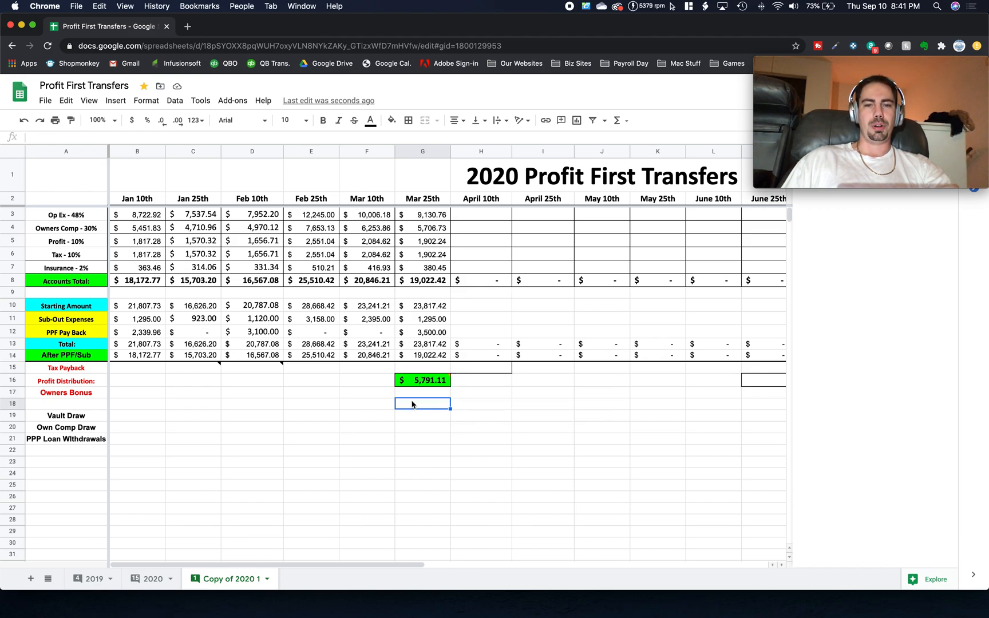
pyautogui.moveTo(424, 380)
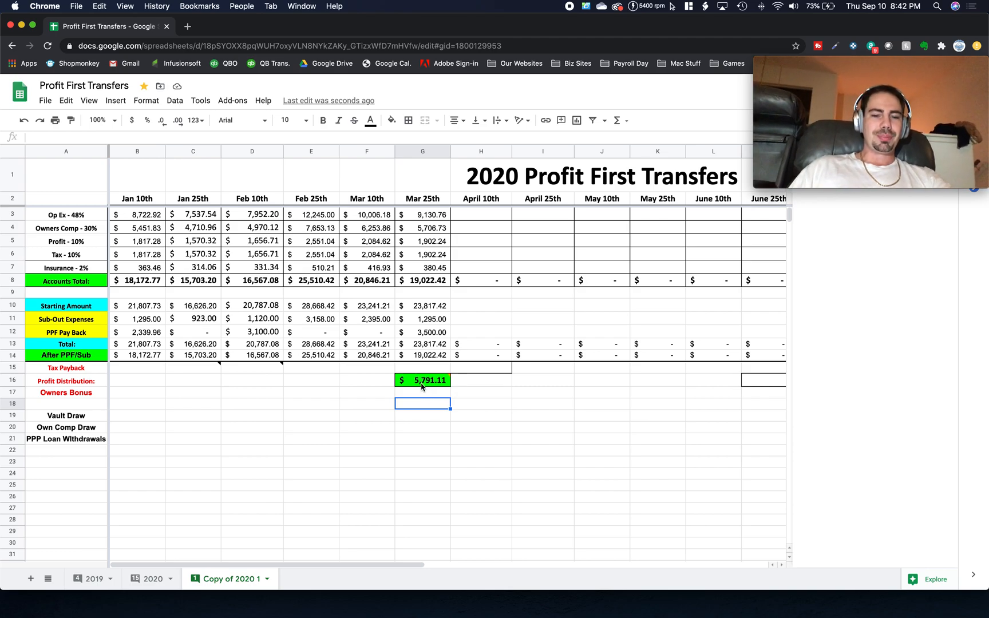
pyautogui.click(417, 383)
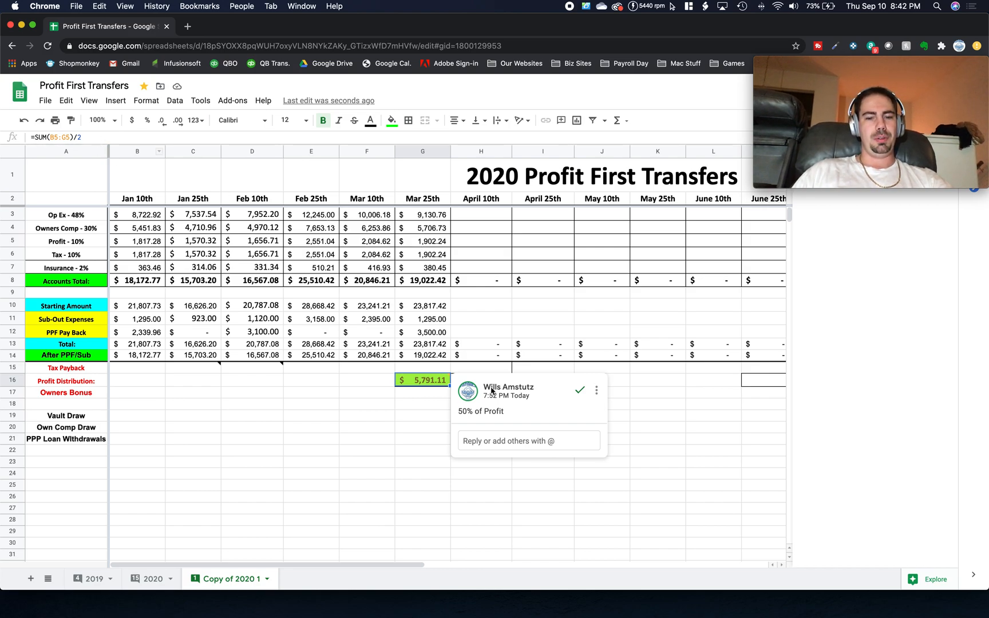
pyautogui.click(431, 395)
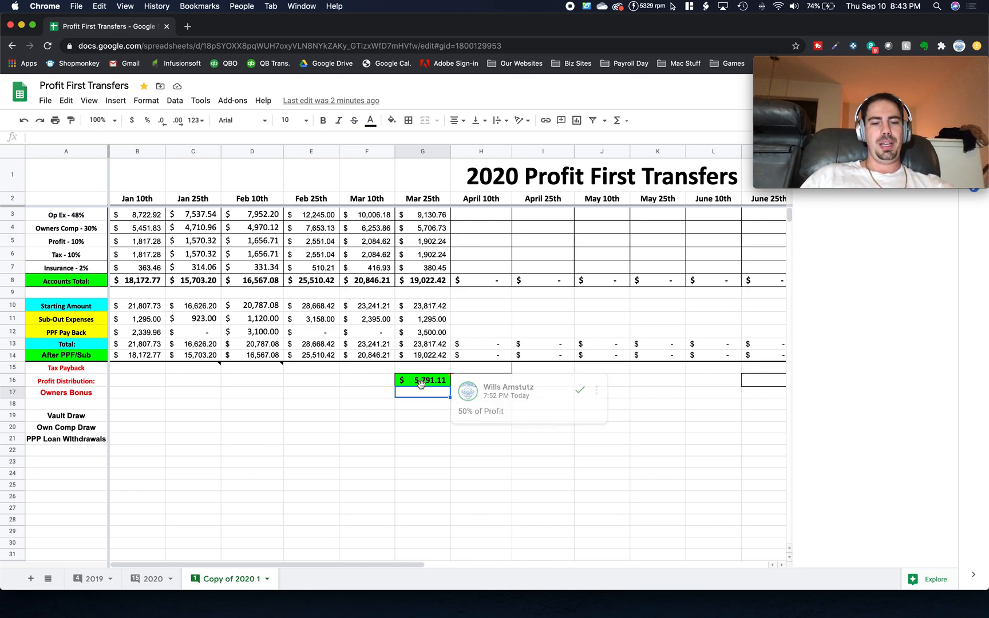
pyautogui.click(420, 383)
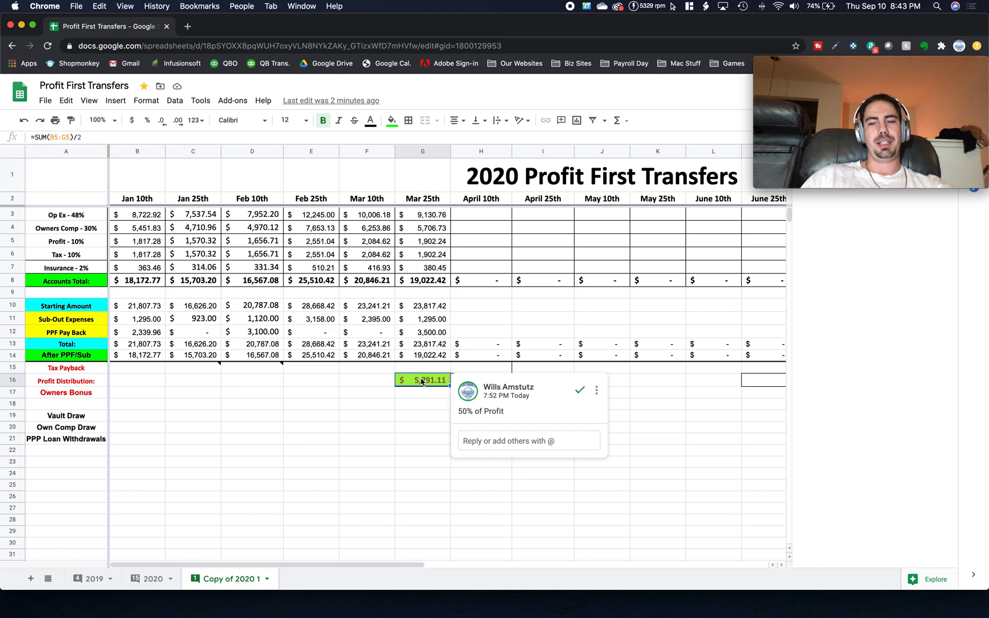
pyautogui.click(421, 392)
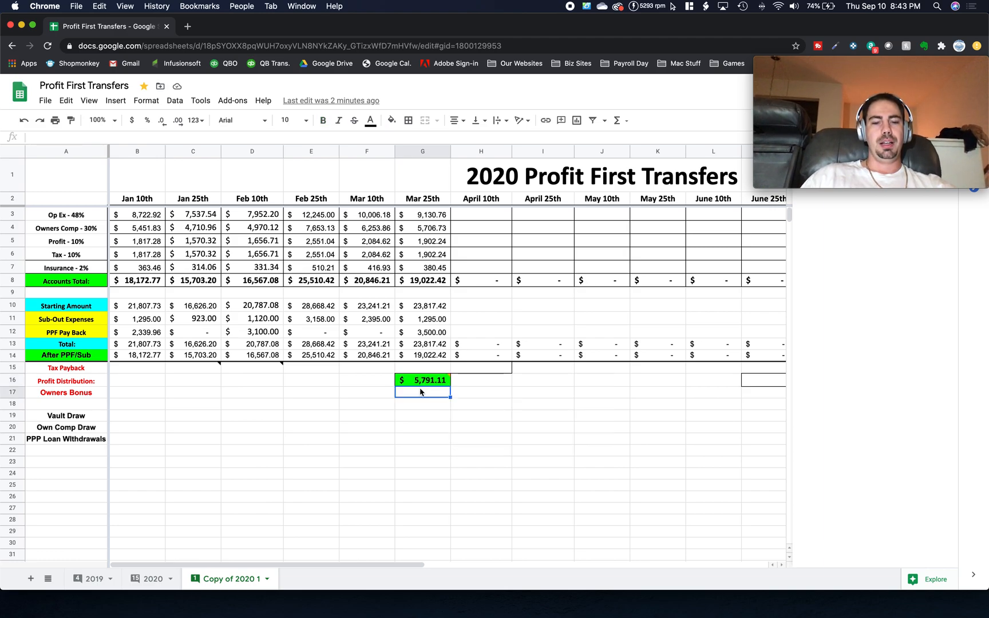
pyautogui.moveTo(425, 382)
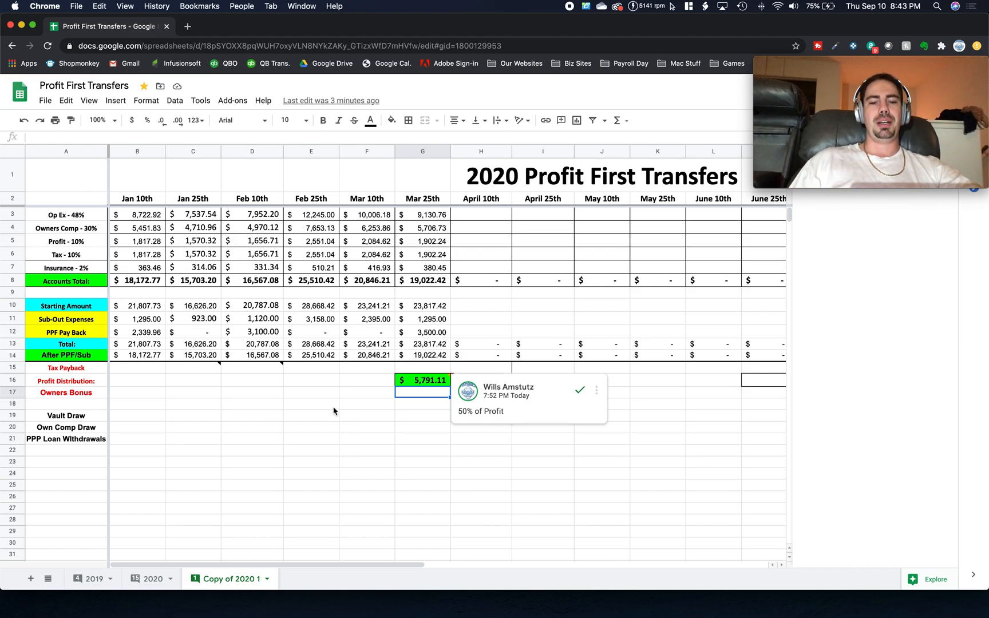
pyautogui.click(355, 404)
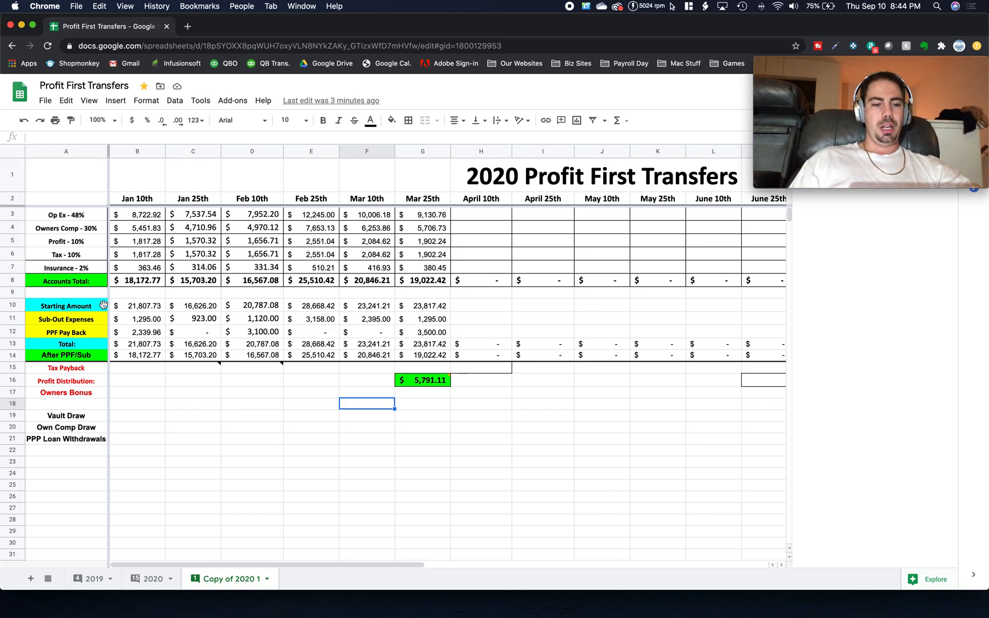
# - Review the Sub-Out Expenses and PPF Pay Back rows and their Mar 25th amounts
pyautogui.click(66, 324)
pyautogui.click(68, 334)
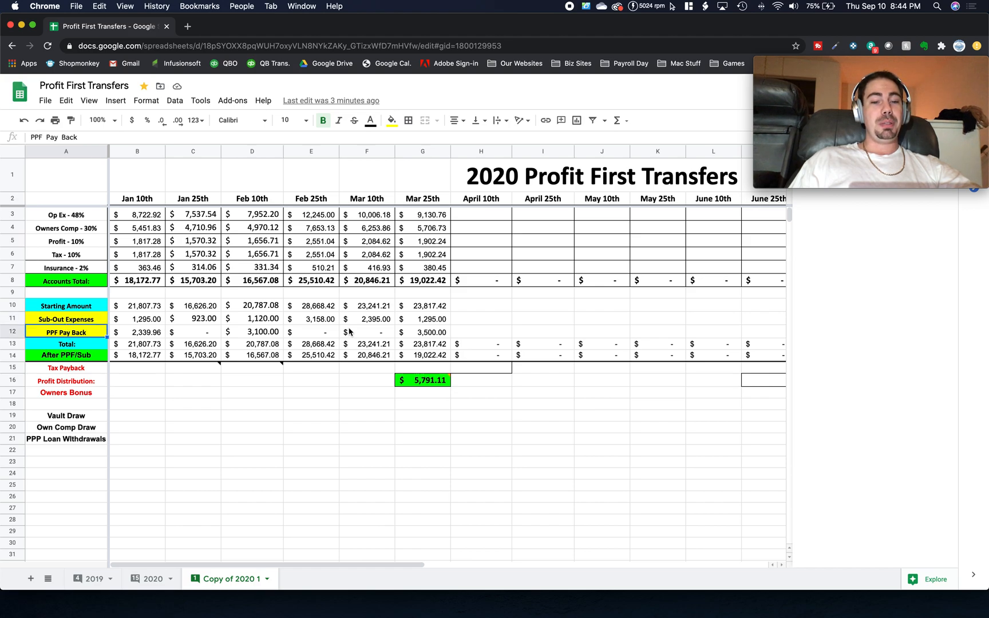
pyautogui.click(434, 322)
pyautogui.click(434, 331)
pyautogui.click(432, 324)
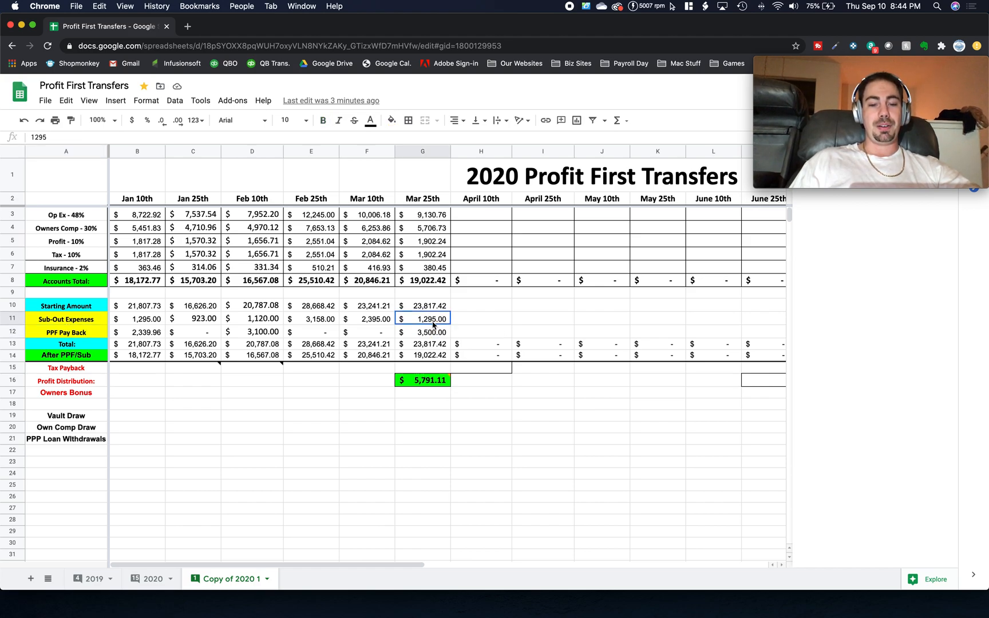
pyautogui.click(433, 330)
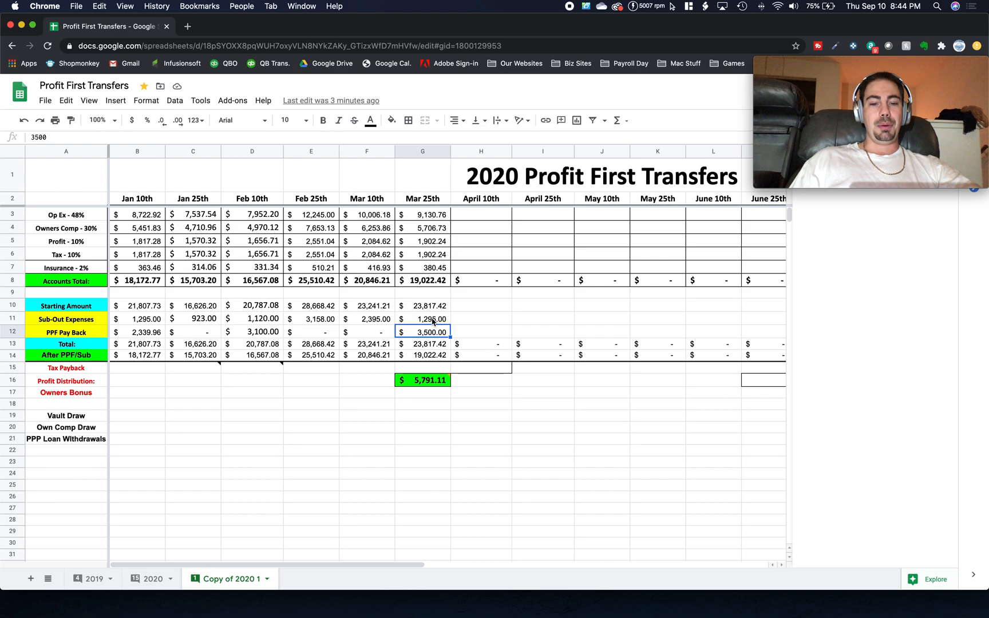
pyautogui.click(434, 321)
pyautogui.click(432, 335)
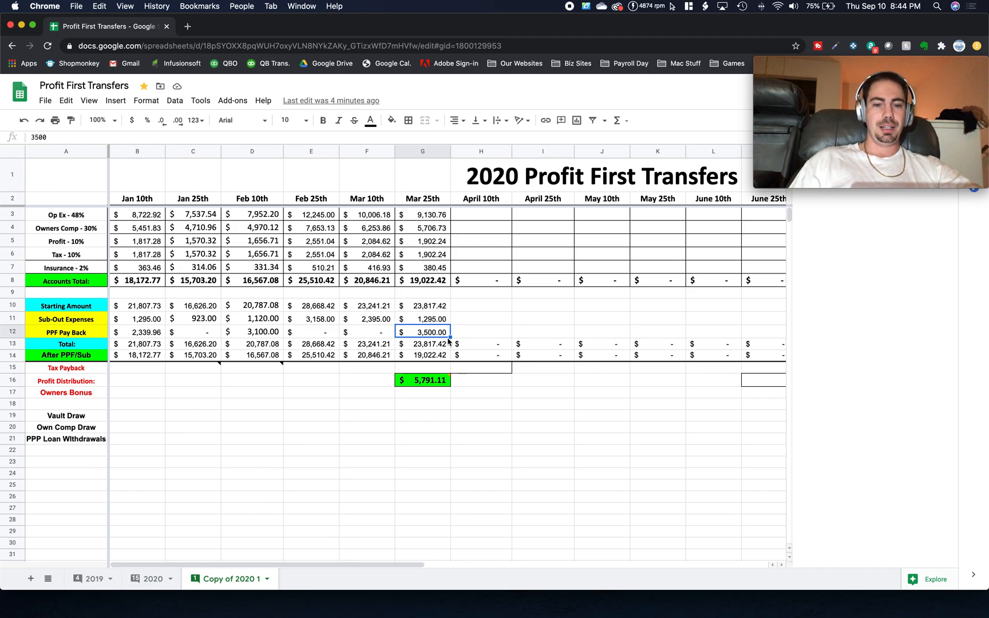
# - Go through the Mar 25th allocations one by one from Op Ex down to Insurance
pyautogui.click(432, 220)
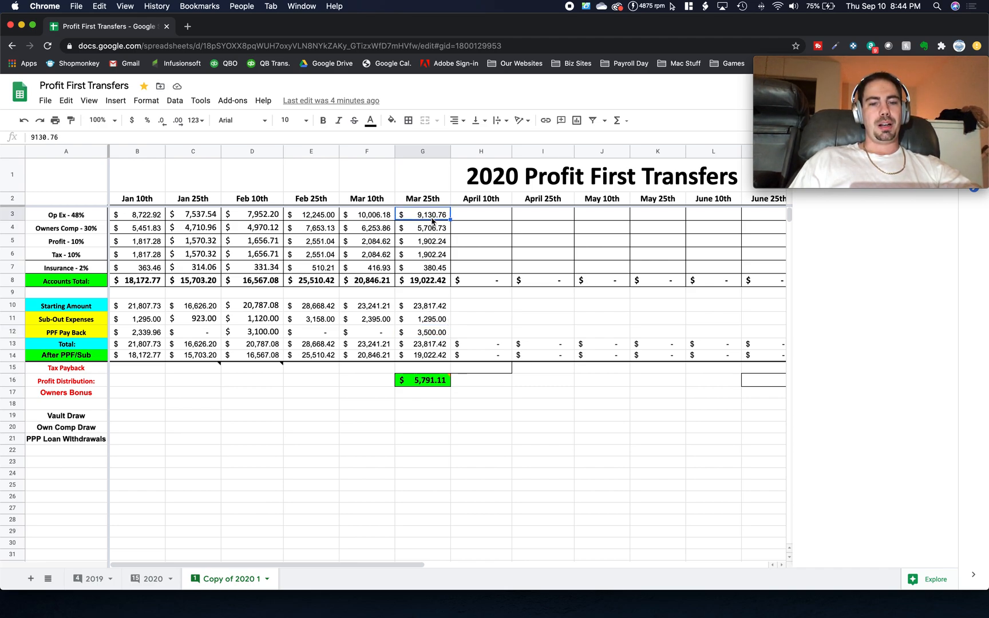
pyautogui.press('Down')
pyautogui.press('Down')
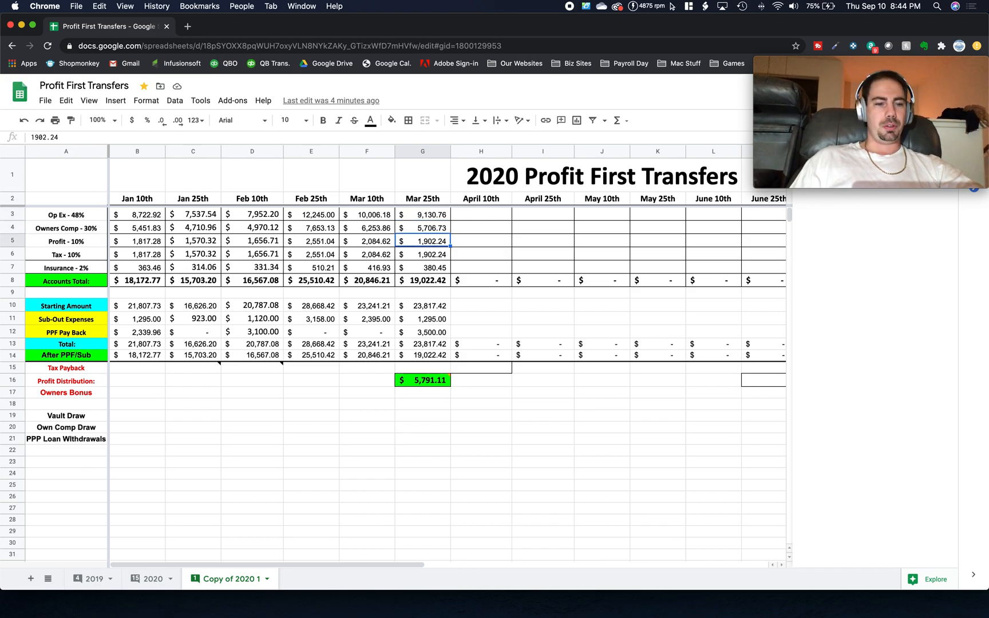
pyautogui.press('Down')
pyautogui.press('Down')
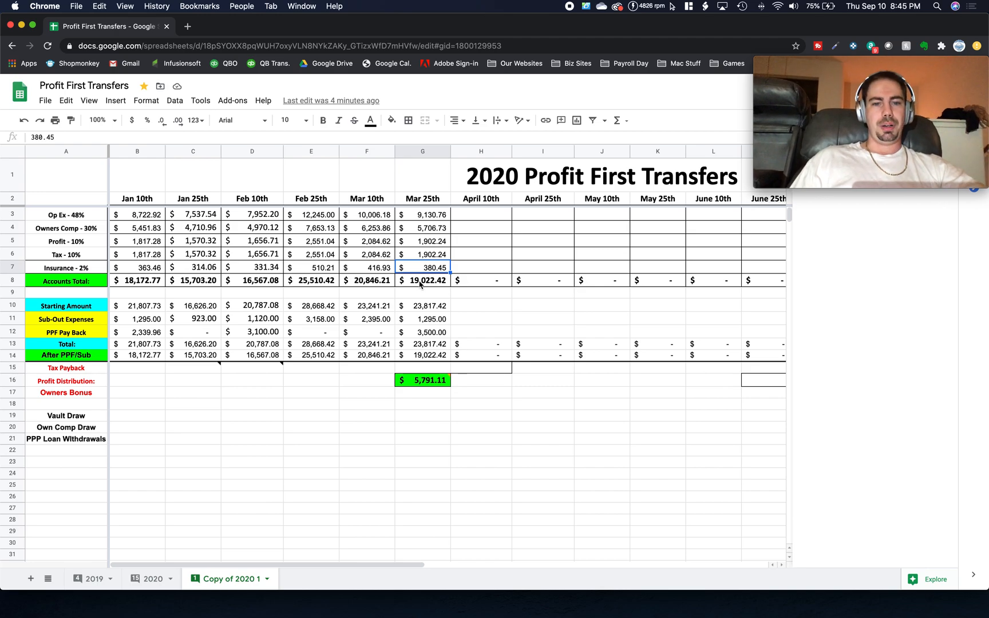
# - Select the Mar 25th Profit Distribution, and switch to Excel to review YTD RORC and Annualized RORC in the Joint_Short Term workbook
pyautogui.click(429, 385)
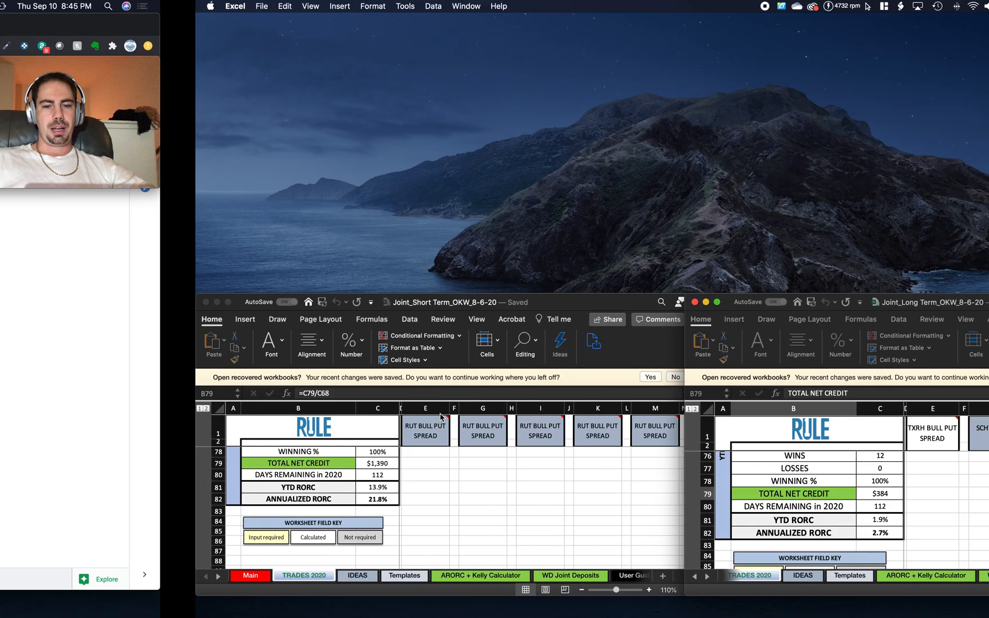
pyautogui.scroll(3, 247, 487)
pyautogui.scroll(-3, 247, 487)
pyautogui.scroll(2, 248, 490)
pyautogui.scroll(3, 247, 489)
pyautogui.scroll(-5, 247, 490)
pyautogui.scroll(3, 247, 490)
pyautogui.scroll(2, 247, 490)
pyautogui.scroll(-2, 248, 489)
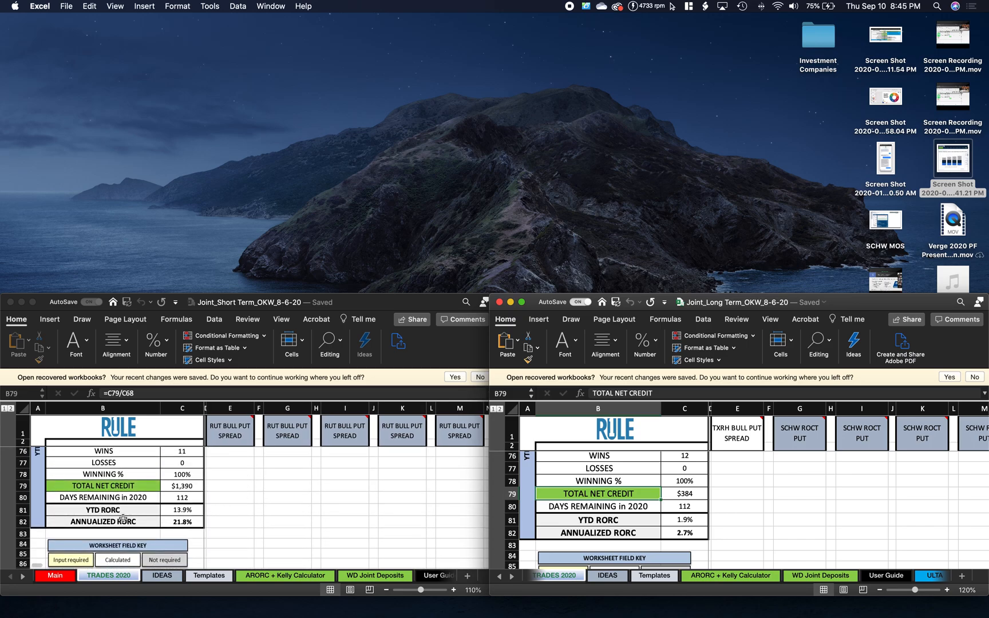
pyautogui.click(97, 512)
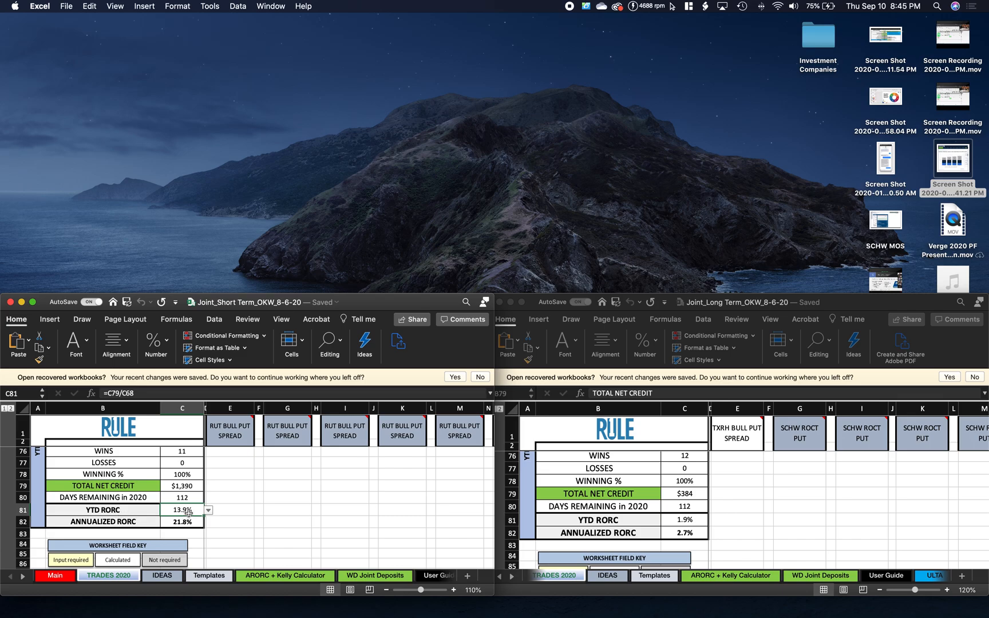
pyautogui.click(169, 522)
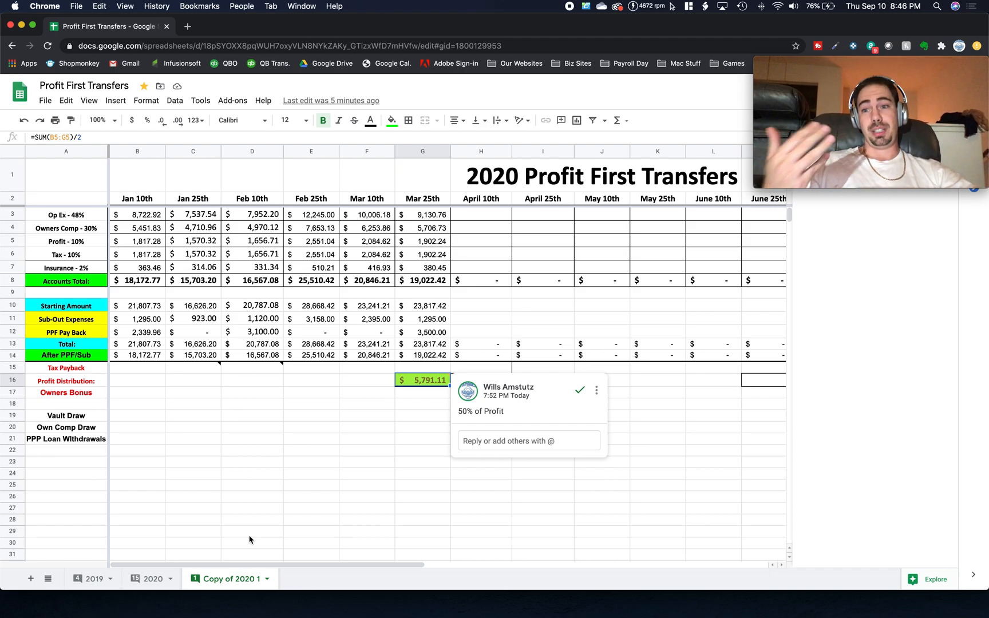
# - Return to the Profit First Transfers spreadsheet in Chrome and examine the Tax Payback row, its April 10th cell and the Owners Bonus row
pyautogui.click(281, 485)
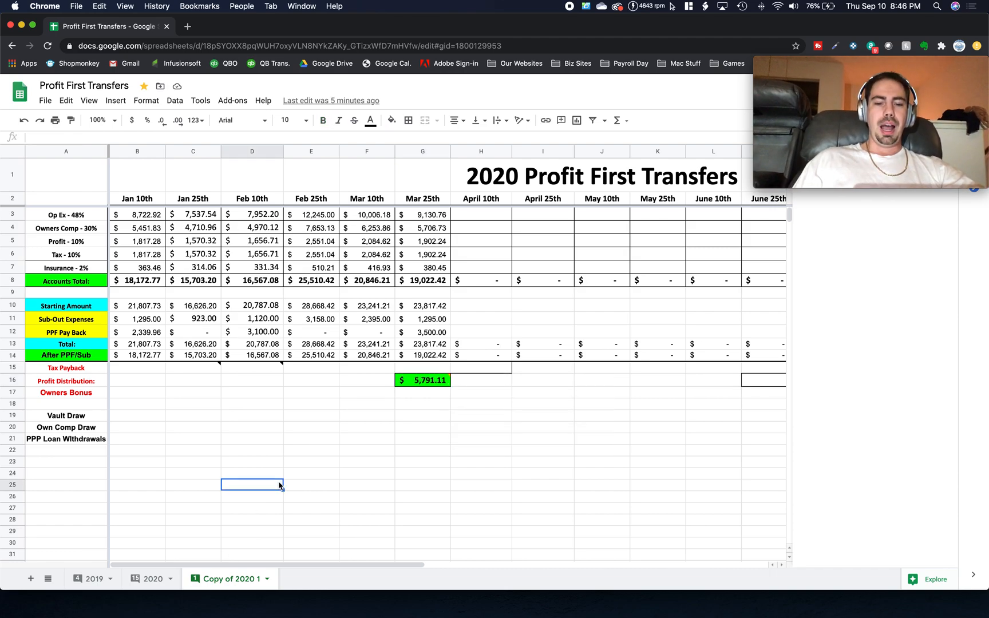
pyautogui.moveTo(910, 113)
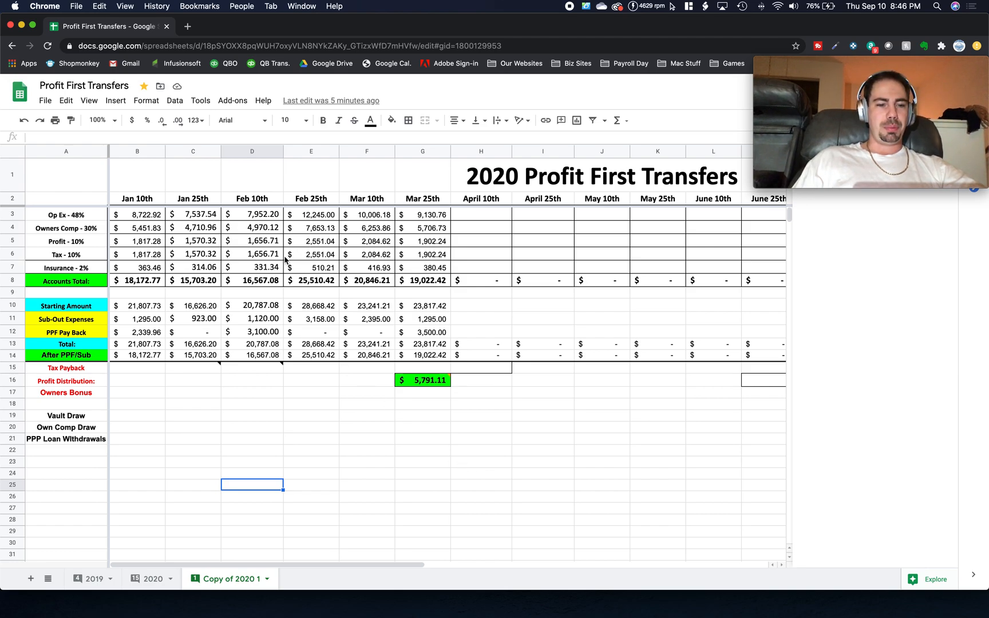
pyautogui.click(75, 368)
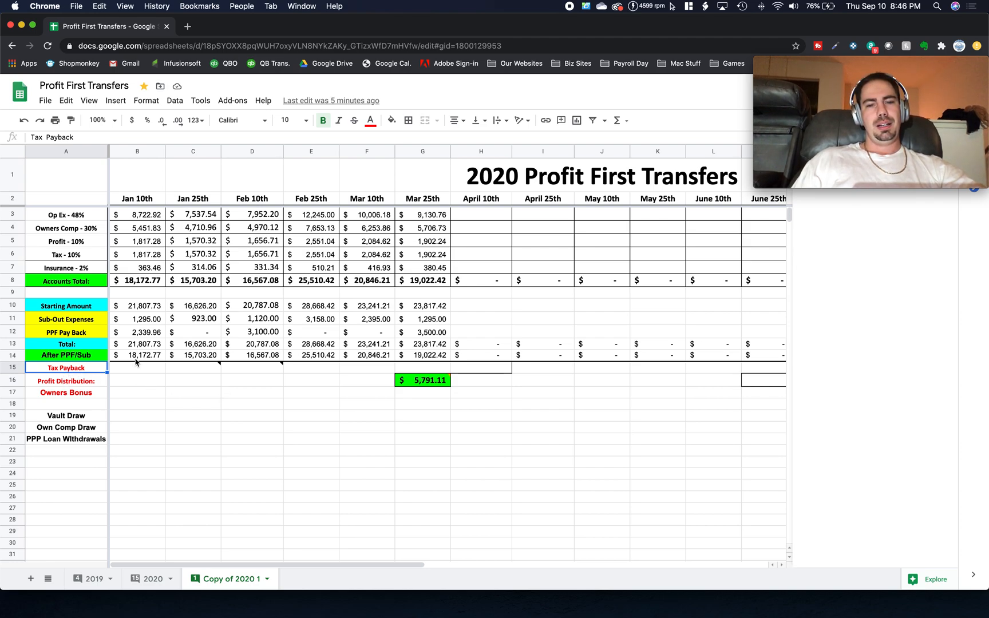
pyautogui.click(479, 369)
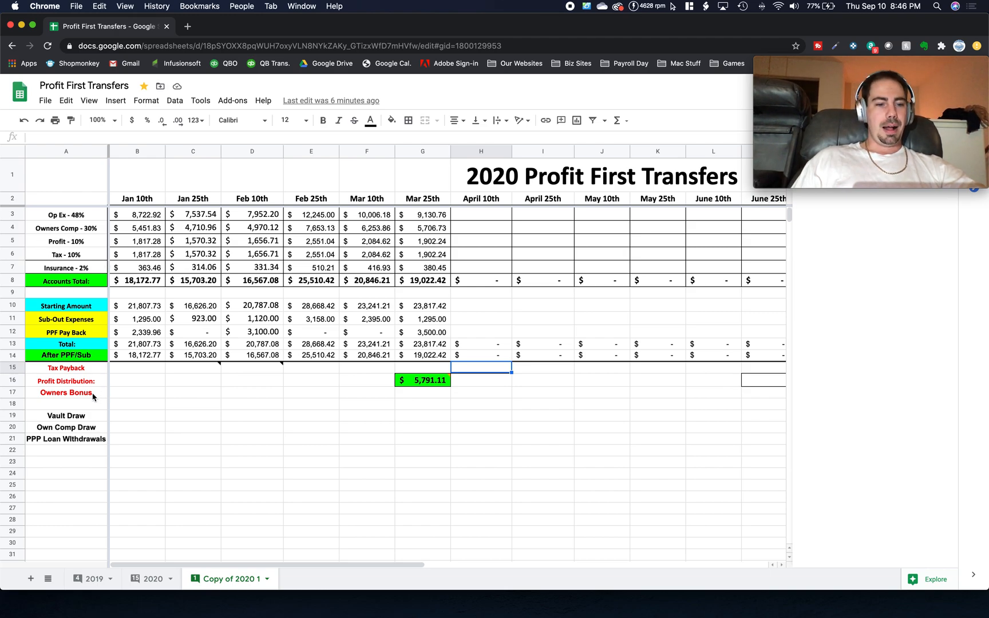
pyautogui.click(86, 395)
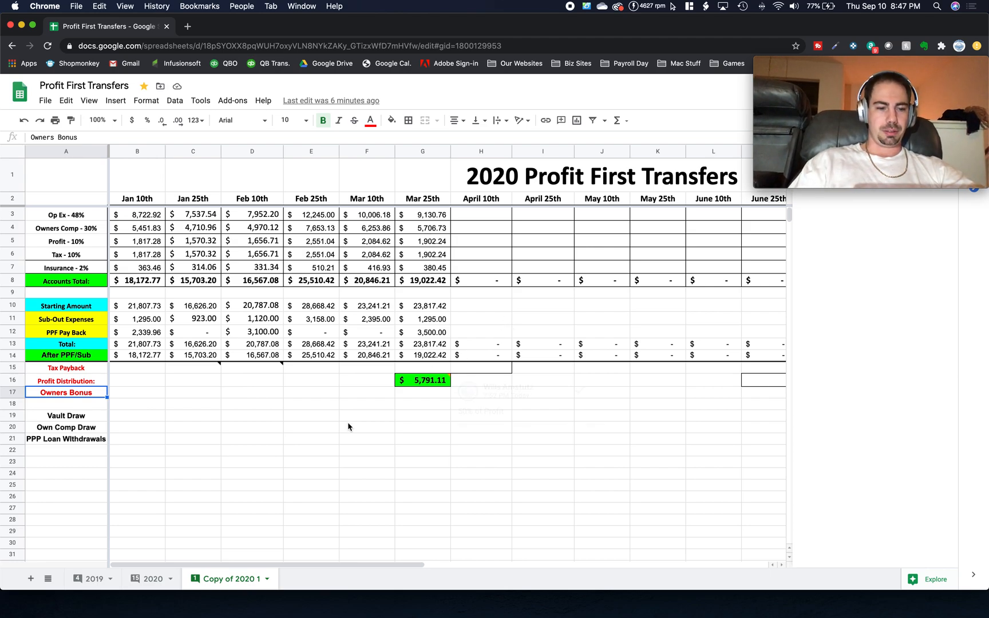
# - Review the Vault Draw, Own Comp Draw and PPP Loan Withdrawals rows and their Jan 10th cells
pyautogui.scroll(-1, 350, 428)
pyautogui.click(82, 405)
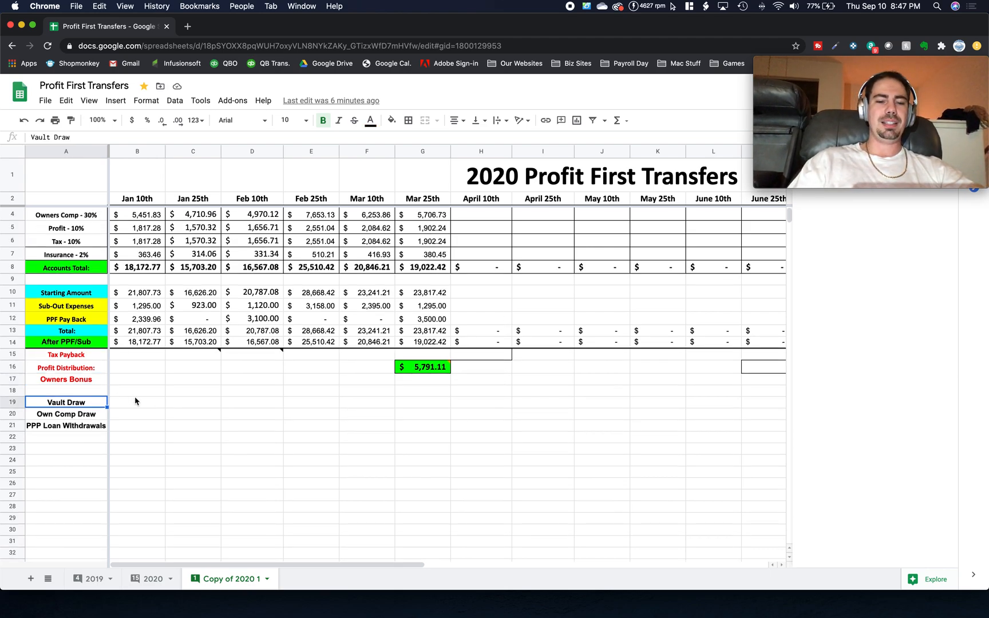
pyautogui.click(140, 402)
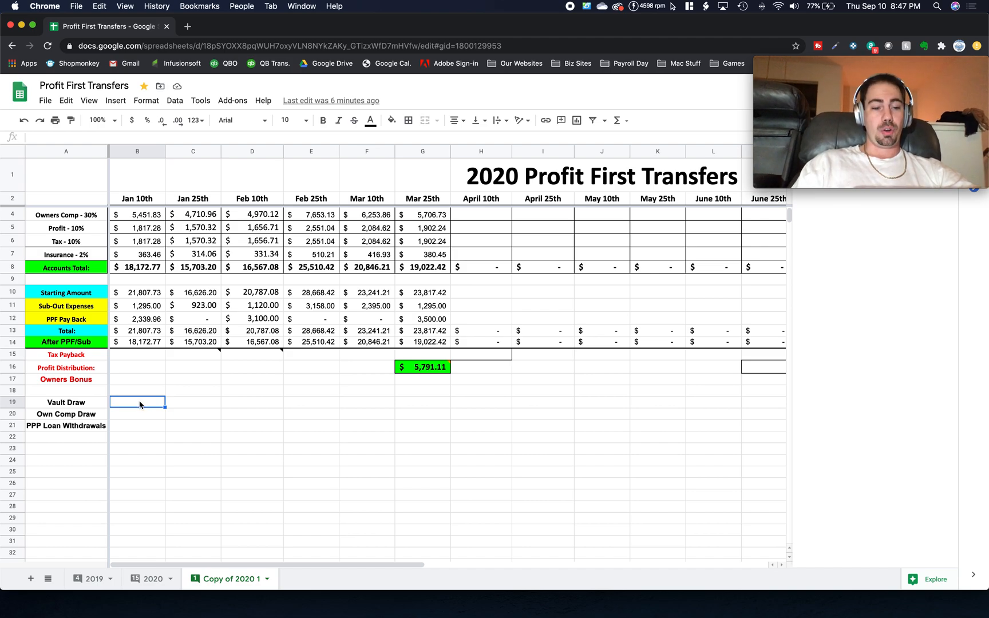
pyautogui.click(131, 415)
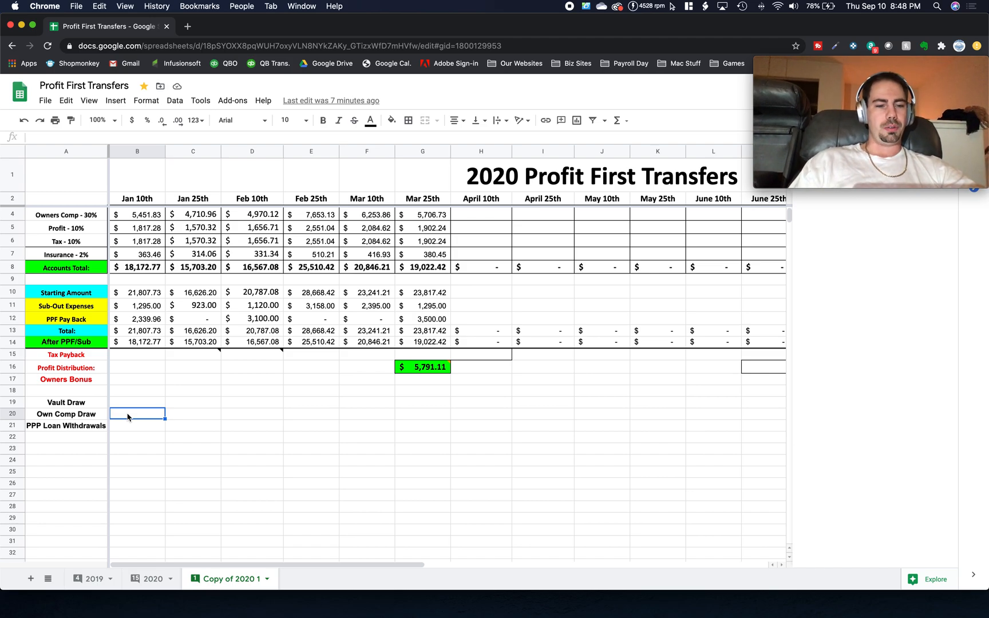
pyautogui.click(86, 434)
pyautogui.click(115, 429)
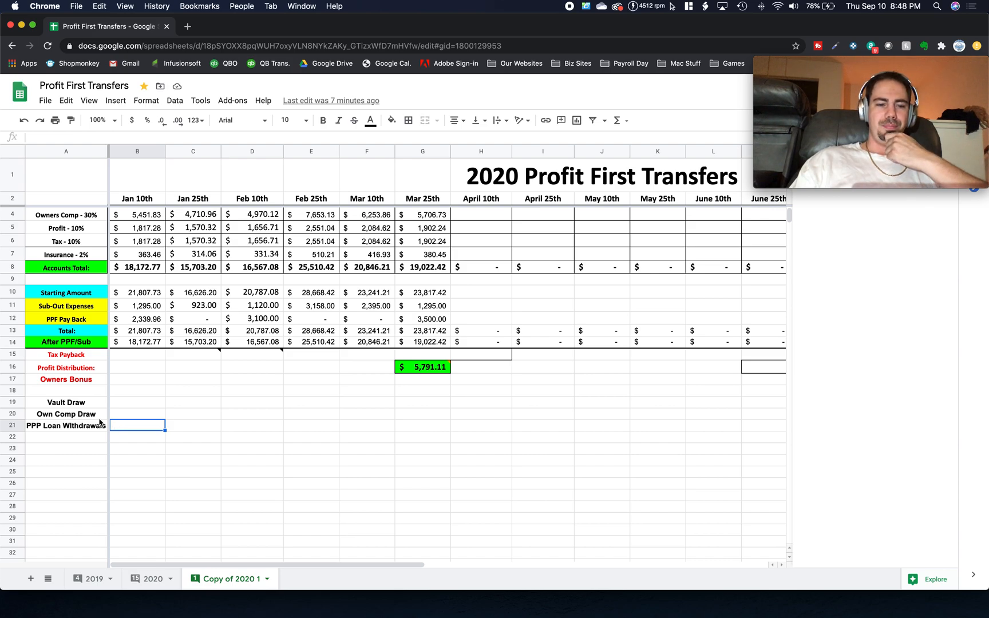
pyautogui.click(82, 415)
pyautogui.click(68, 405)
pyautogui.click(70, 412)
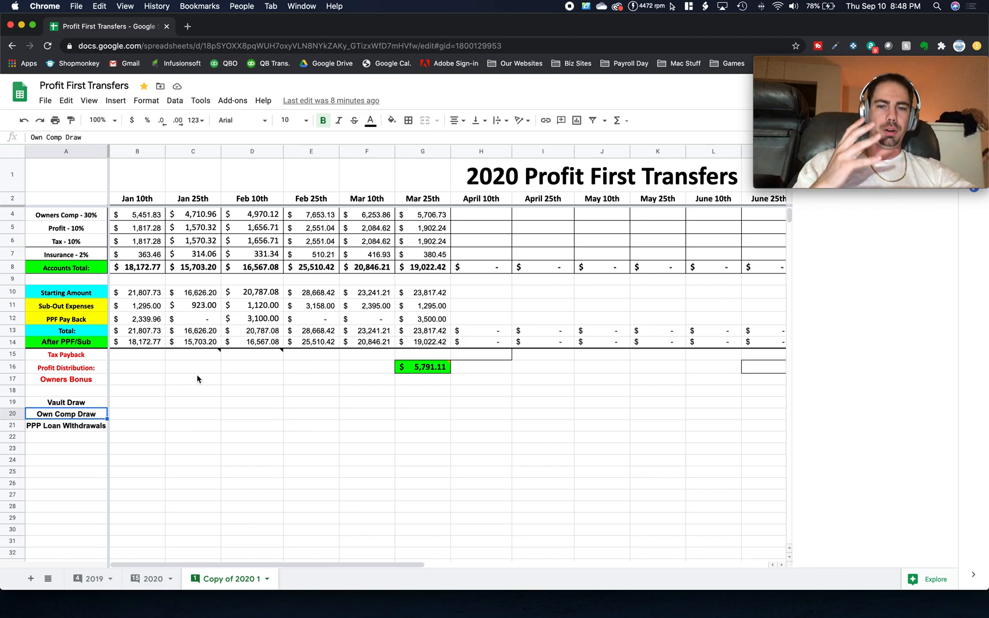
# - Examine the year's Totals column from Op Ex down to Insurance, and return to the January to March transfers
pyautogui.hscroll(2, 197, 378)
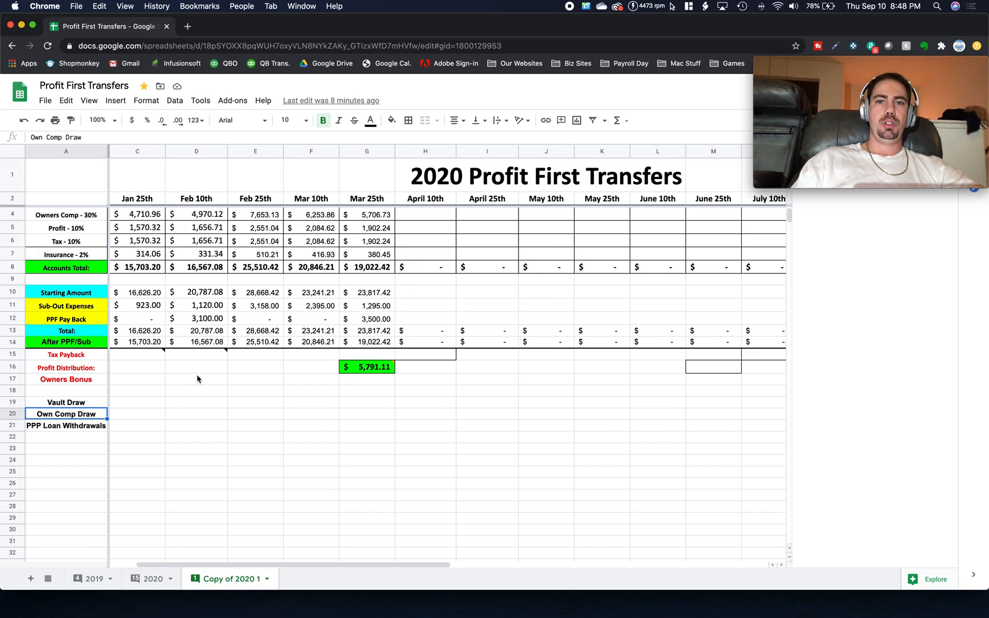
pyautogui.hscroll(10, 197, 378)
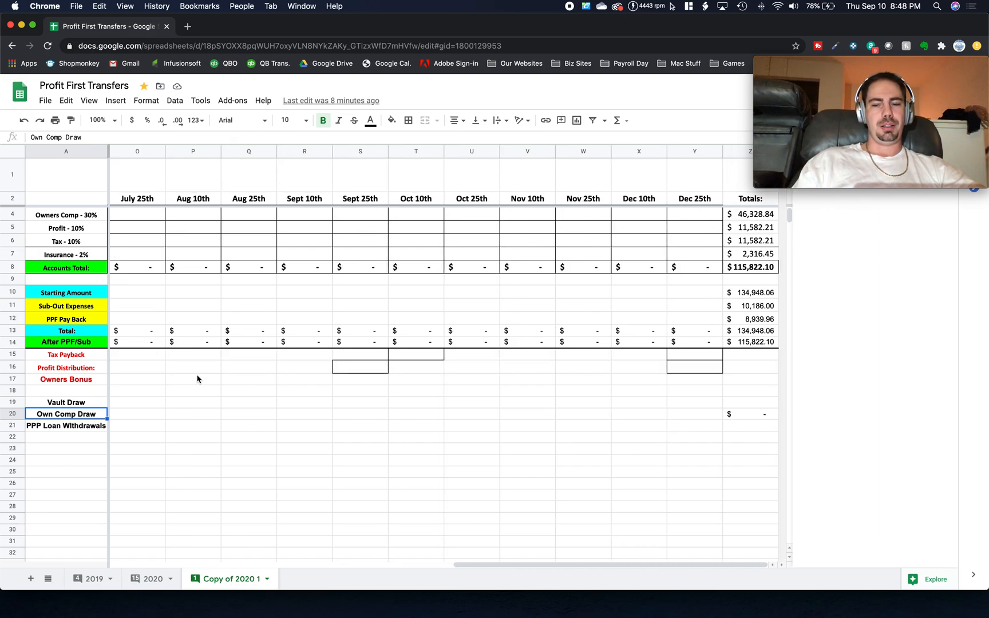
pyautogui.scroll(1, 197, 378)
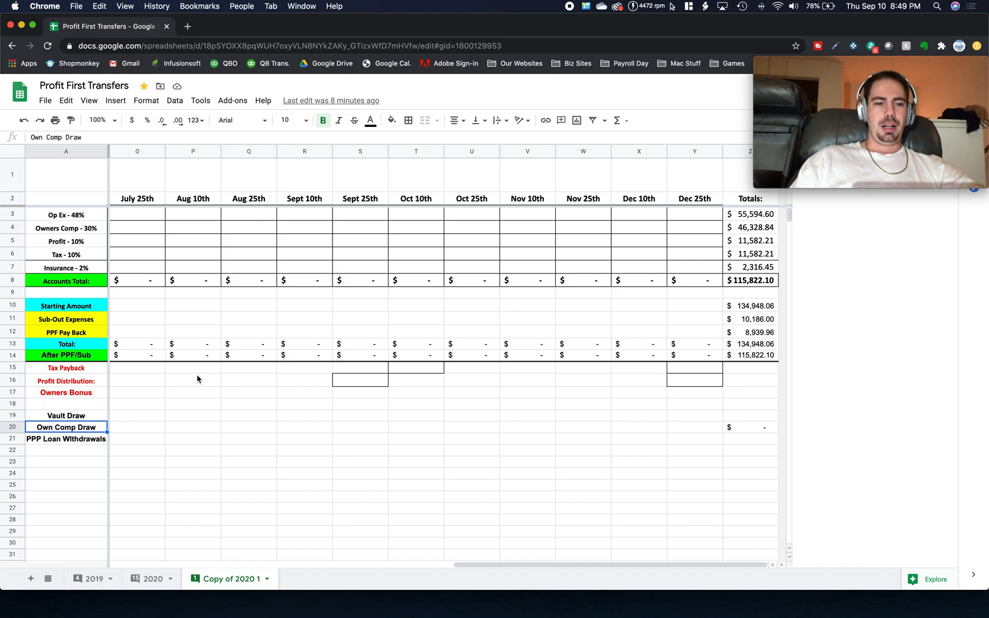
pyautogui.click(447, 309)
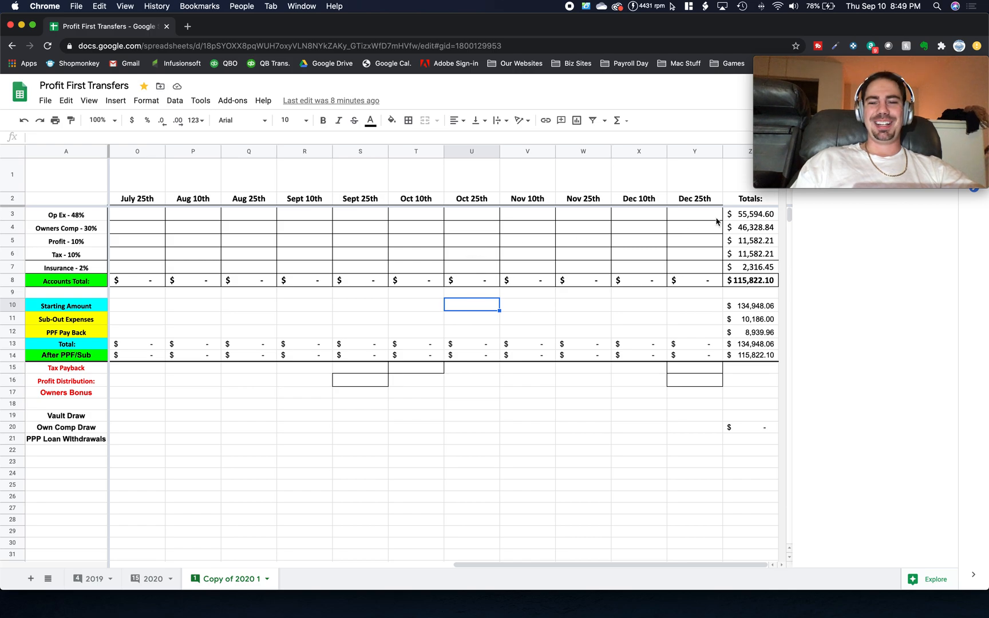
pyautogui.click(741, 216)
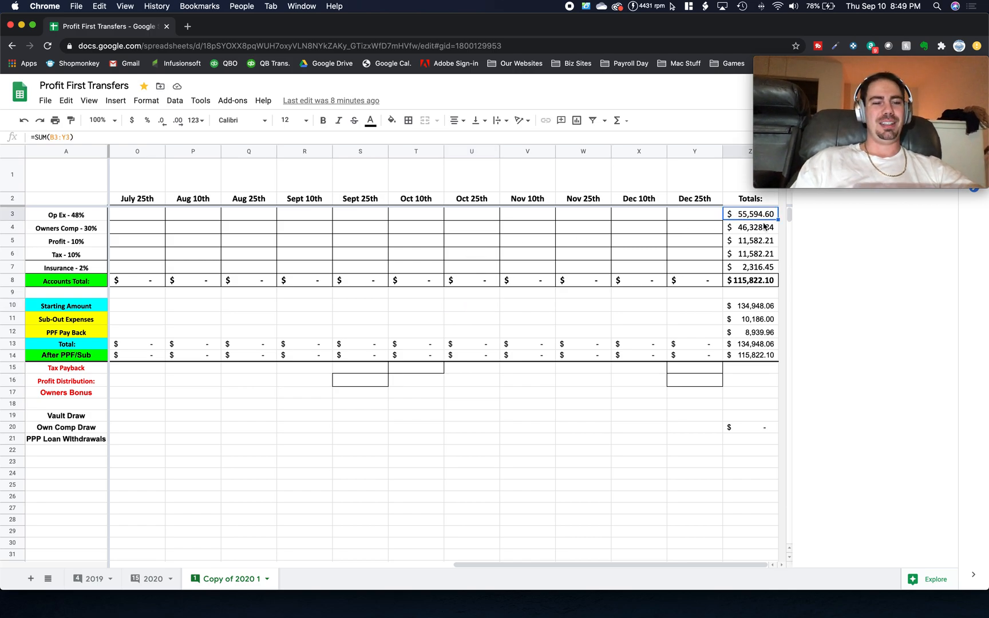
pyautogui.press('Down')
pyautogui.press('Down')
pyautogui.press('Down')
pyautogui.press('Down')
pyautogui.press('Up')
pyautogui.press('Up')
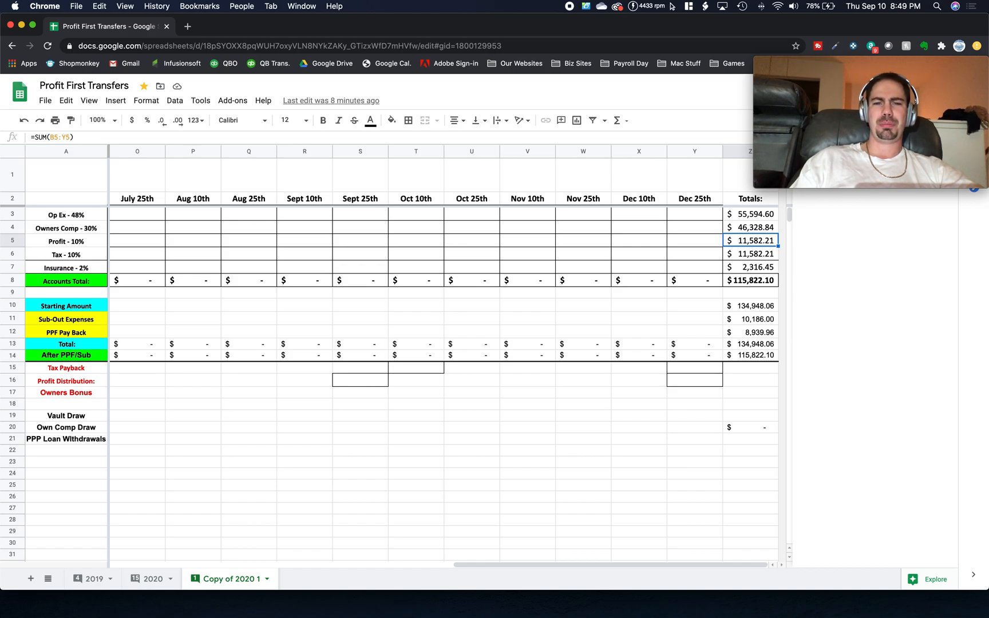
pyautogui.press('Down')
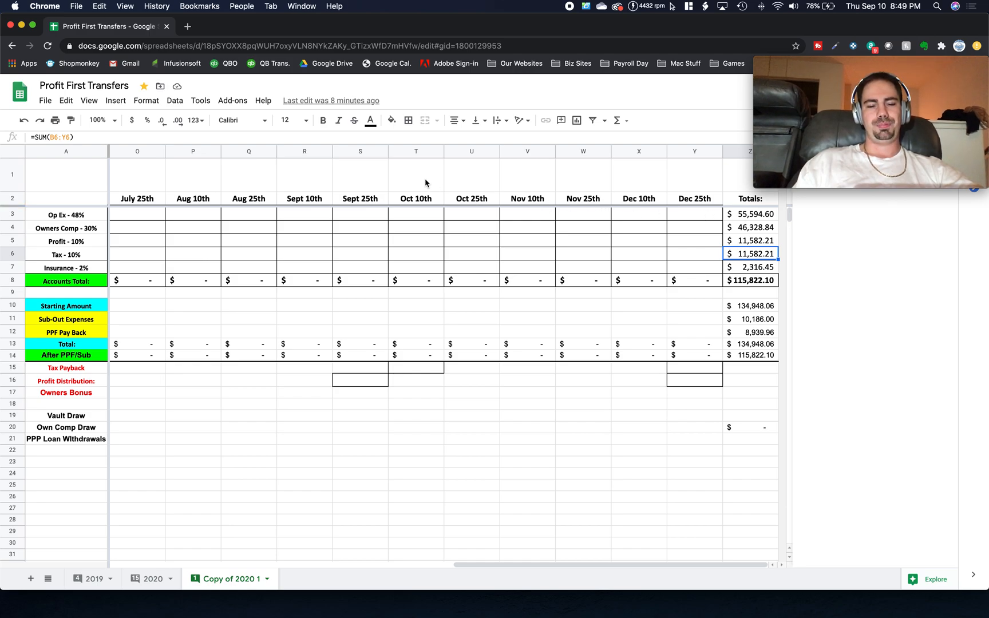
pyautogui.hscroll(-15, 426, 184)
pyautogui.moveTo(879, 179)
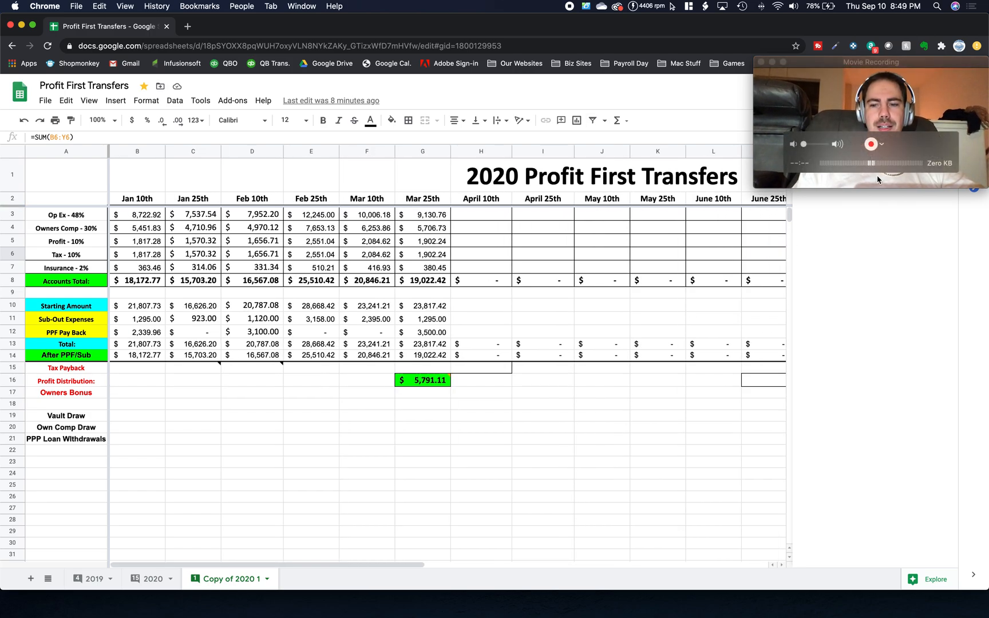